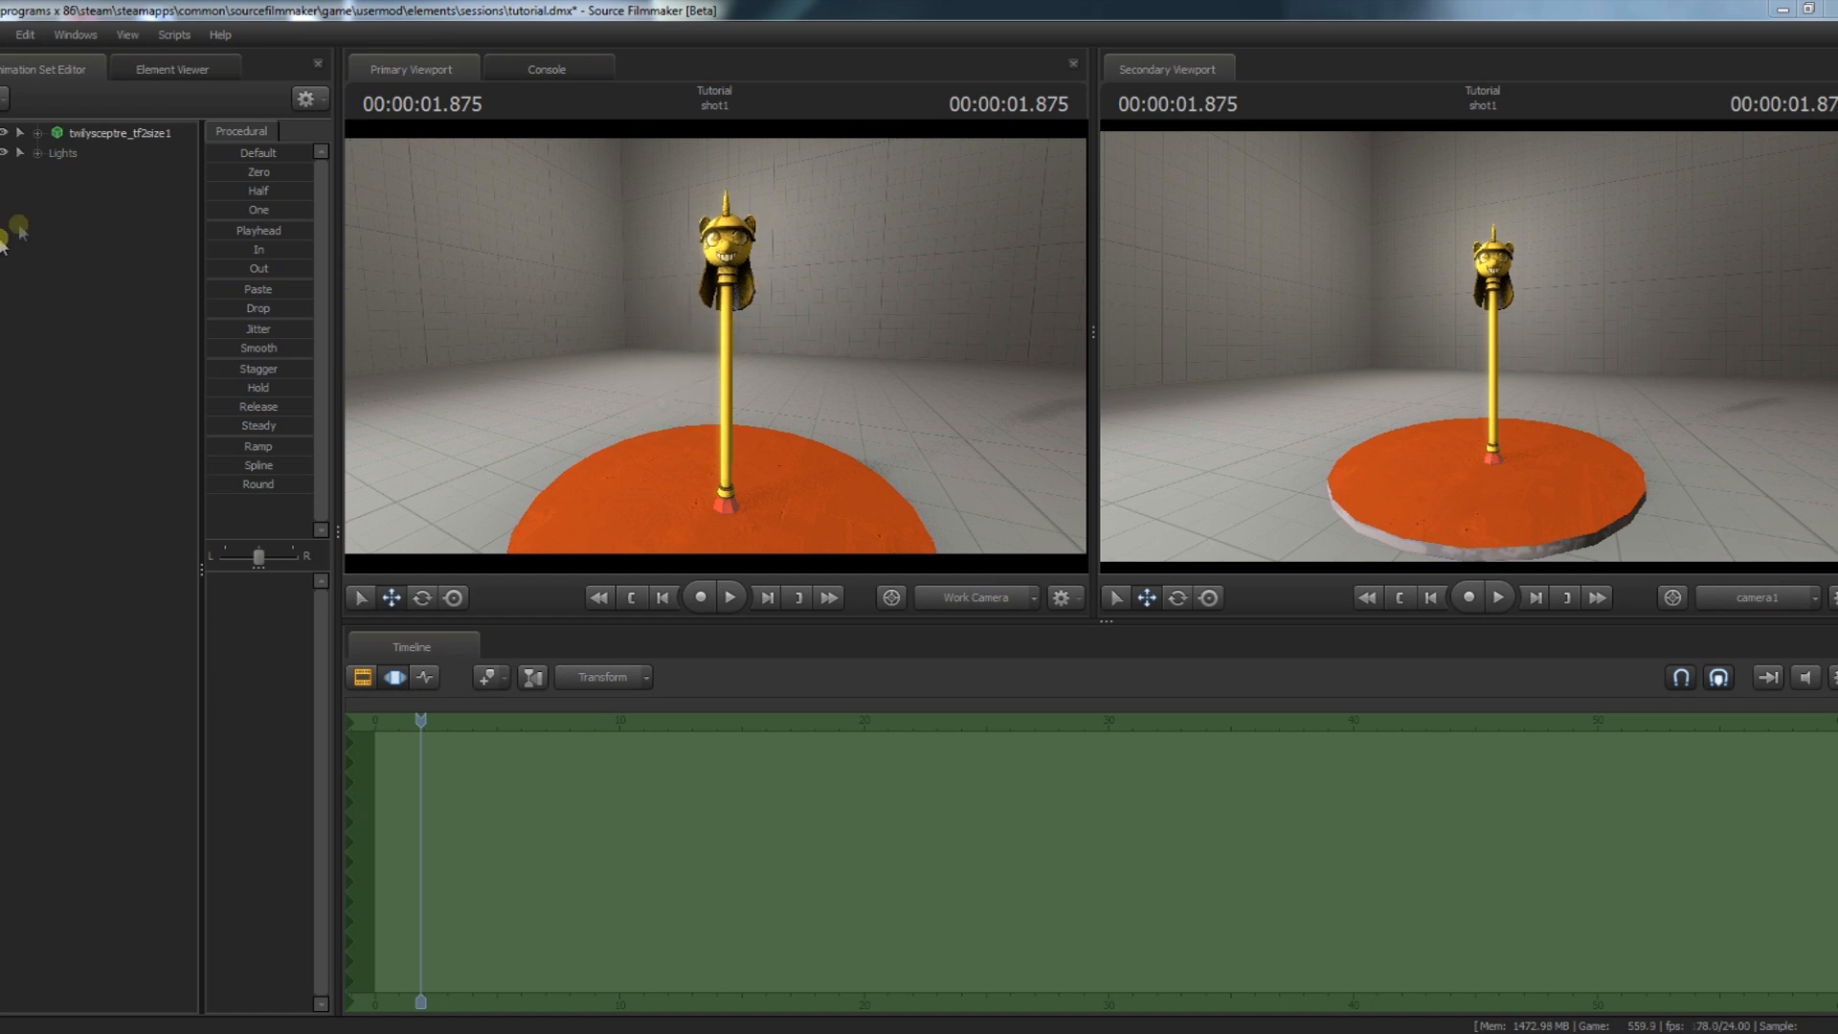
# - Start an animation set for a new particle system, loading mlp.pcf and choosing the magic_lantern definition
pyautogui.rightClick(67, 218)
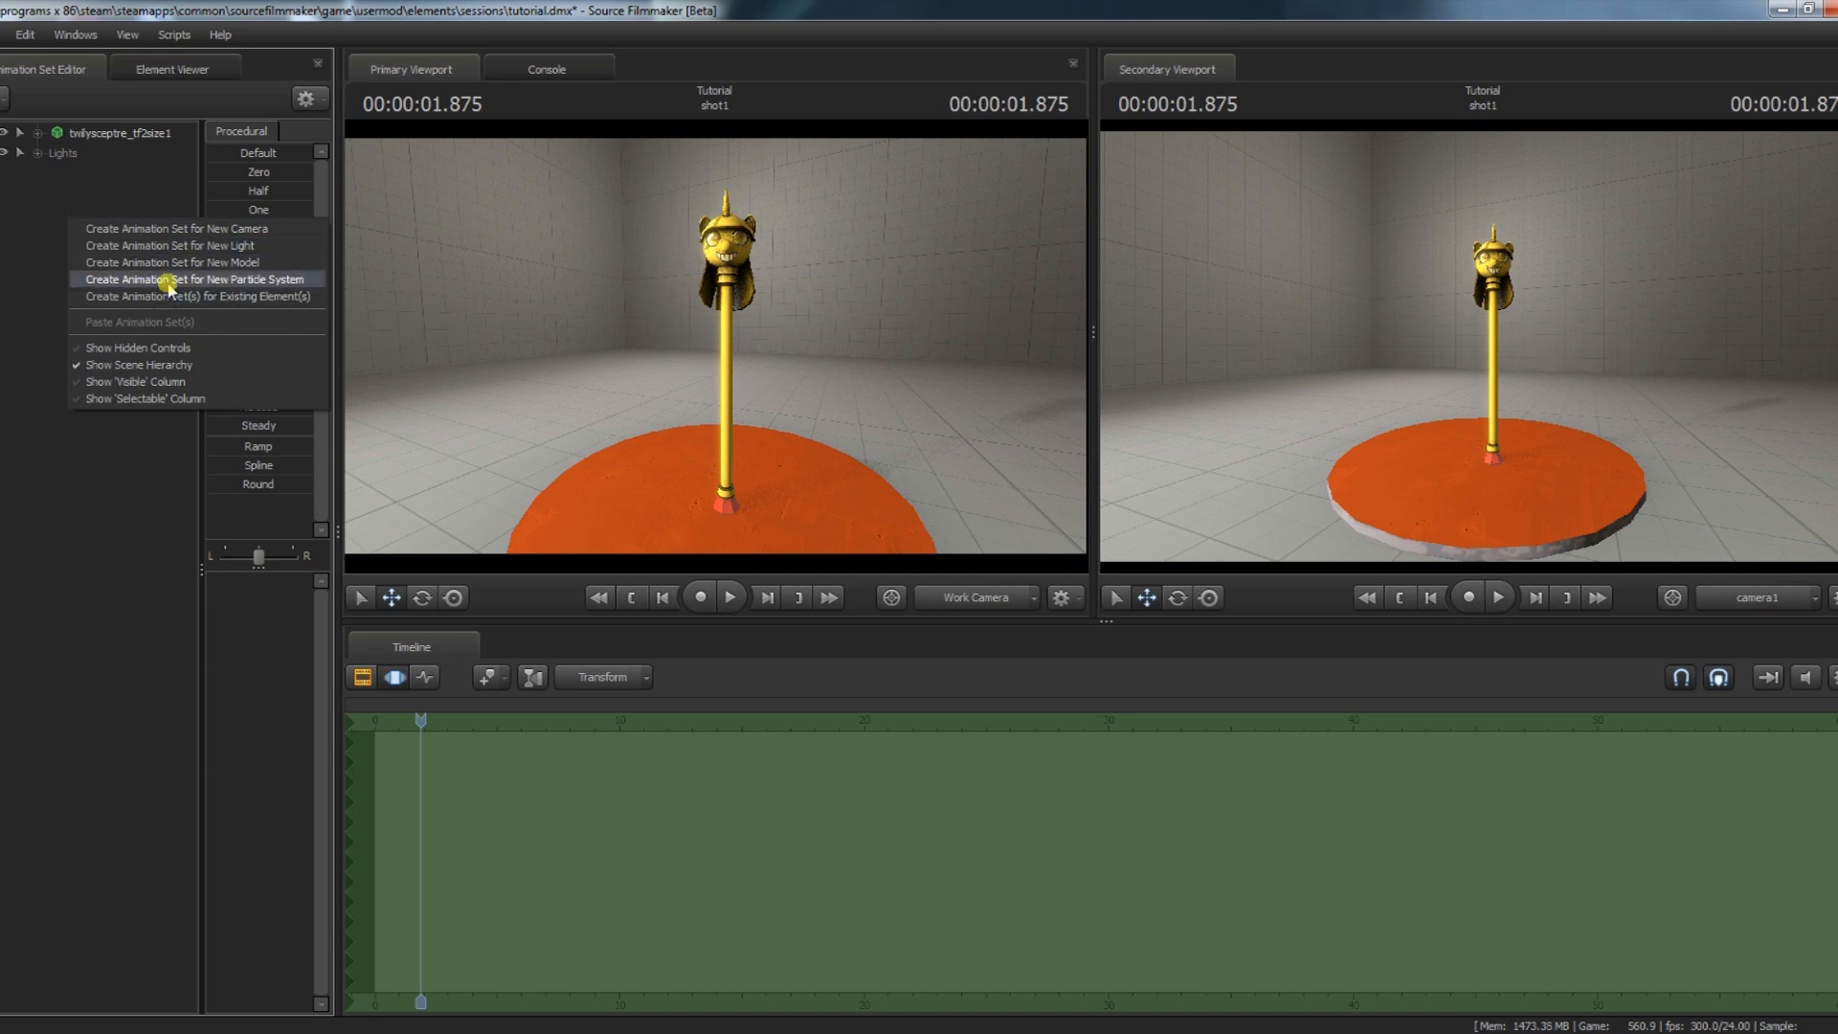
pyautogui.click(8, 262)
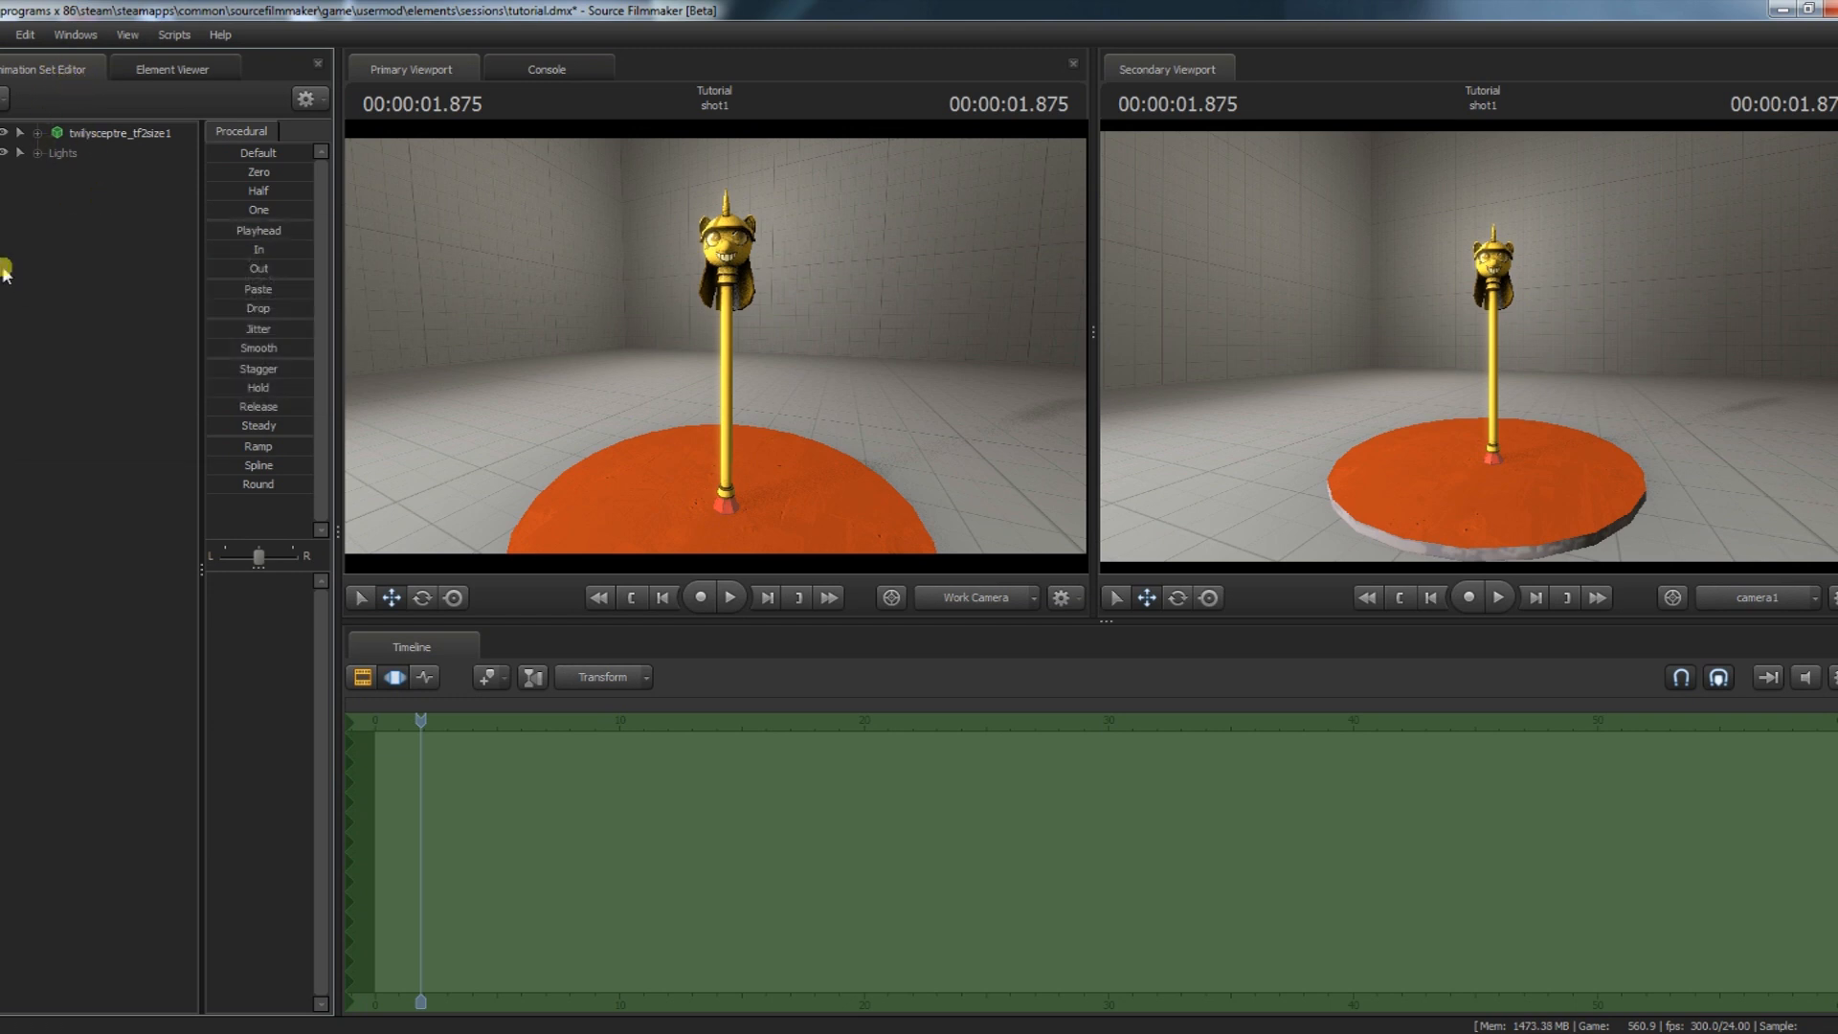
pyautogui.rightClick(5, 270)
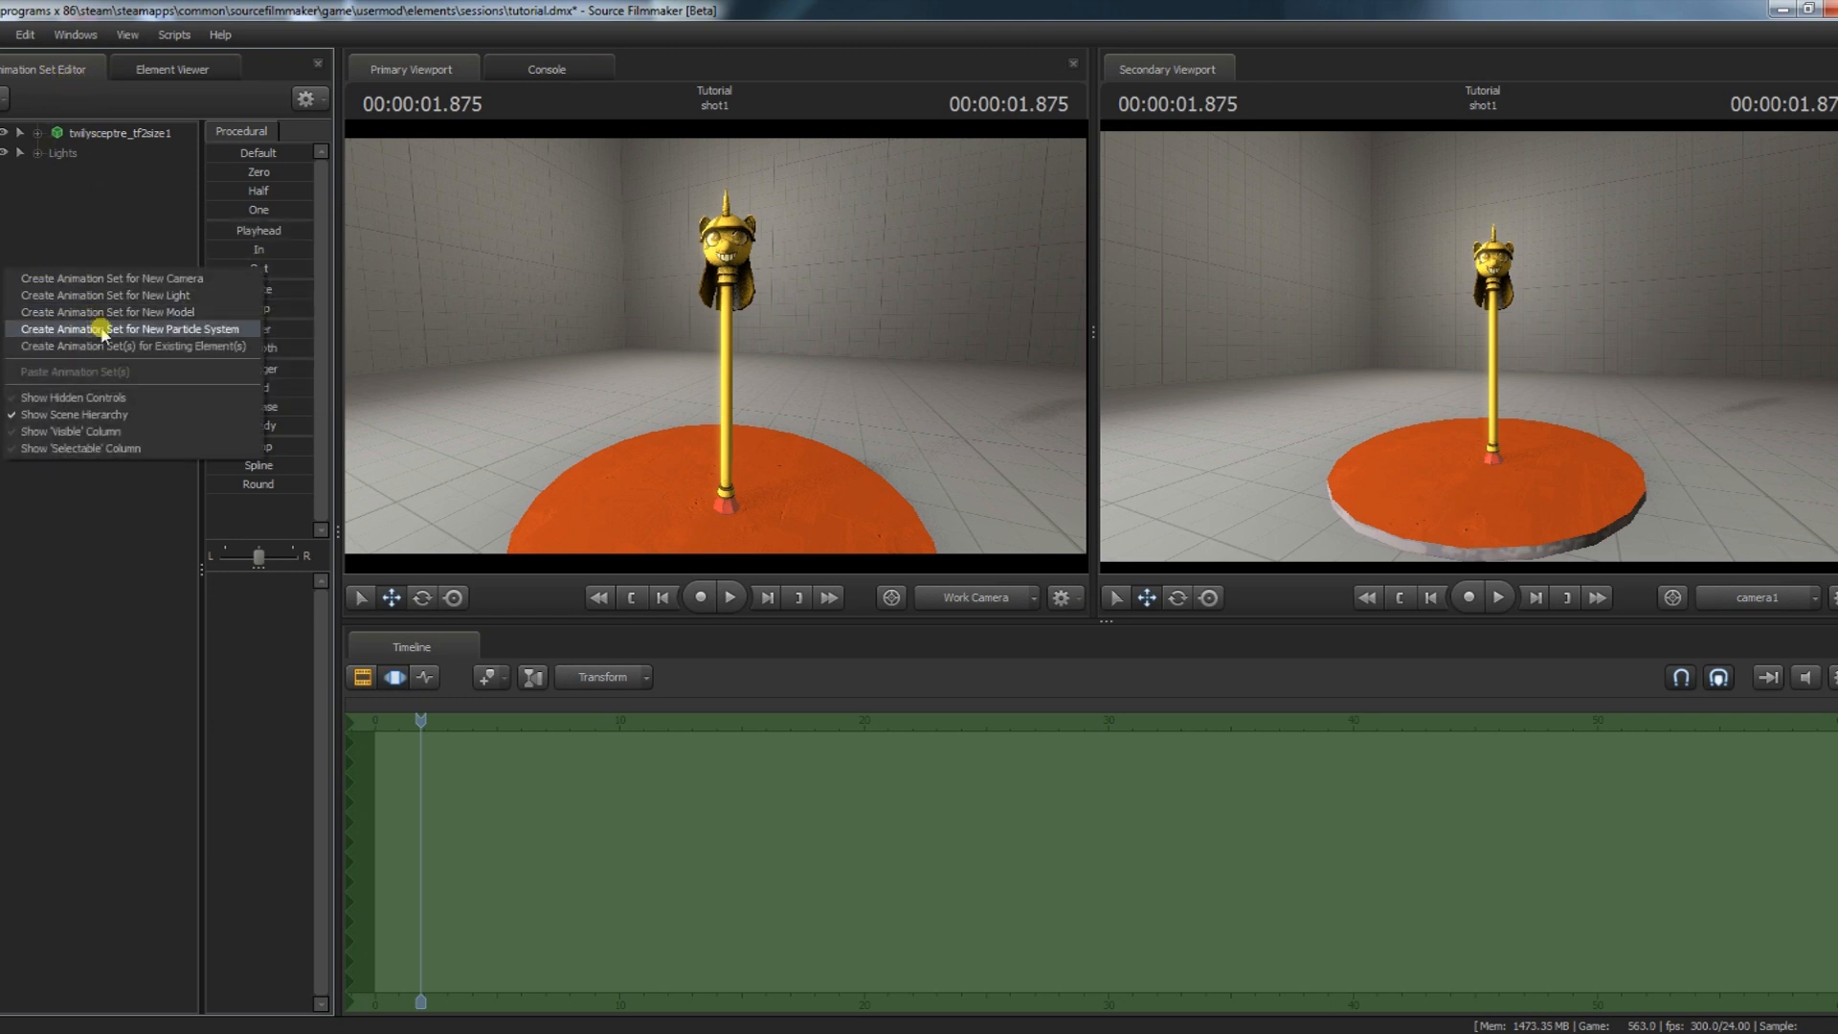
pyautogui.click(160, 337)
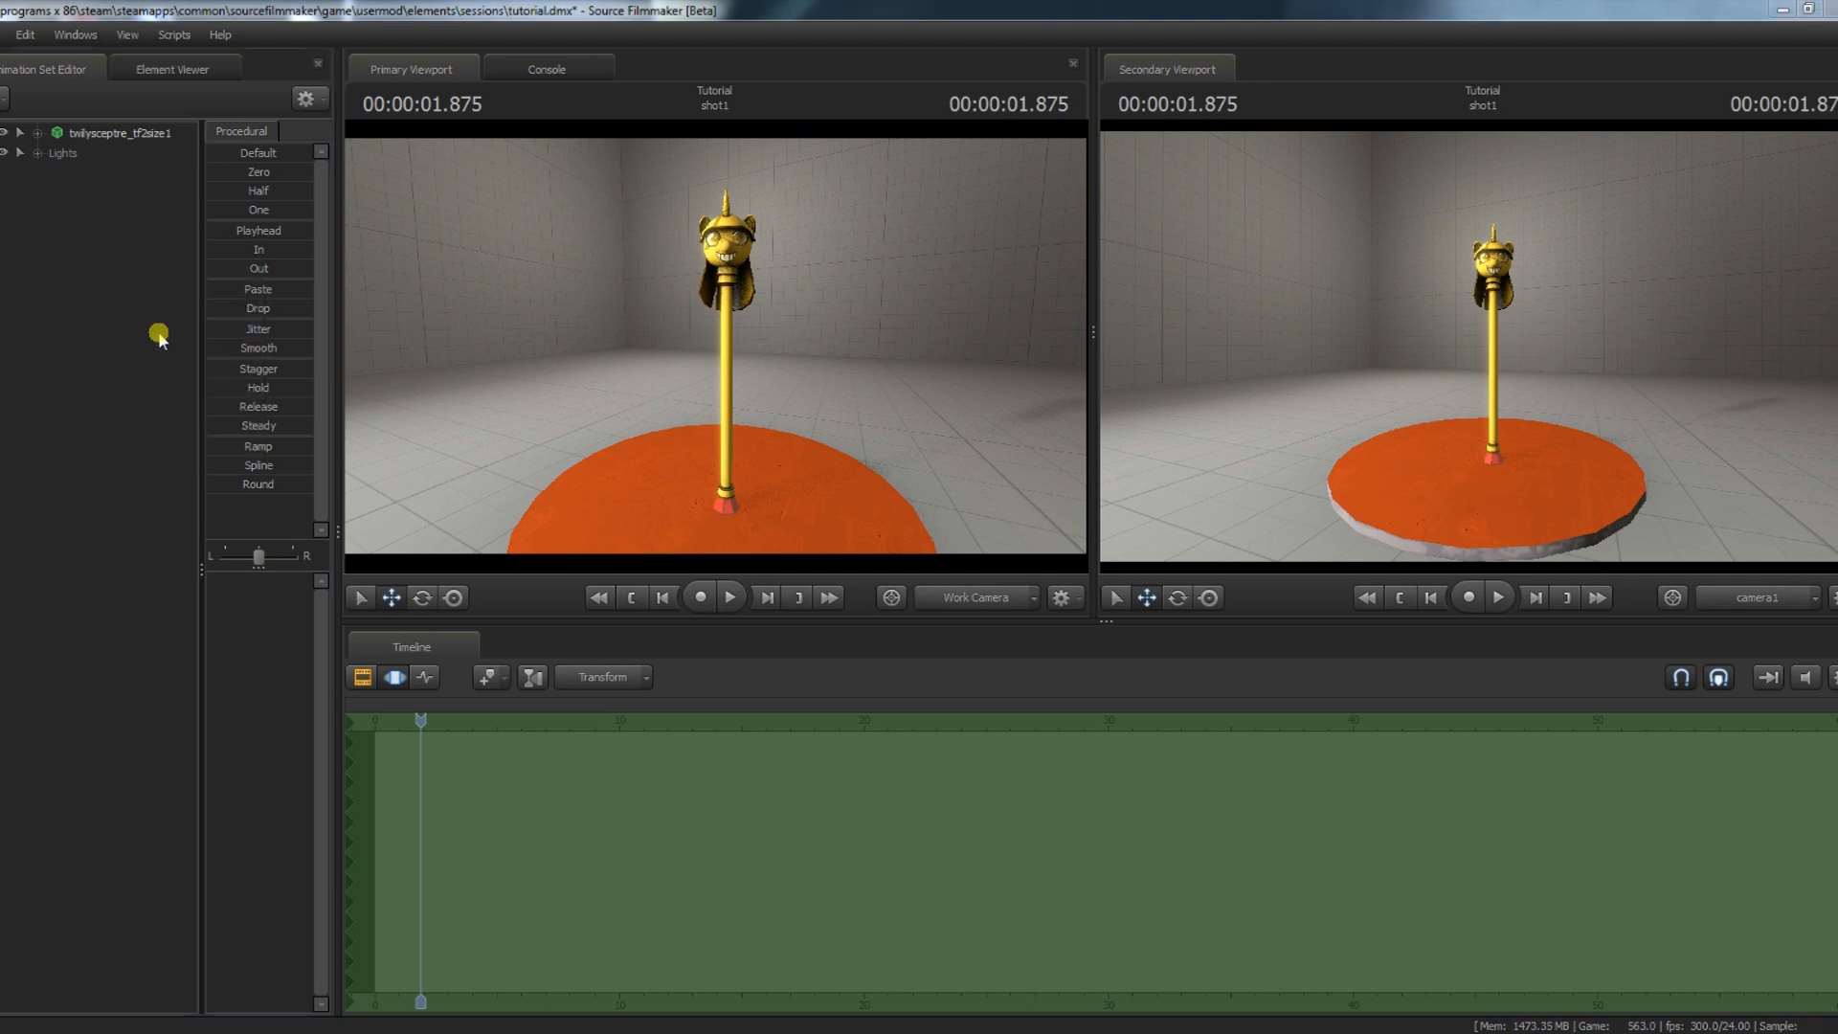
pyautogui.click(1087, 450)
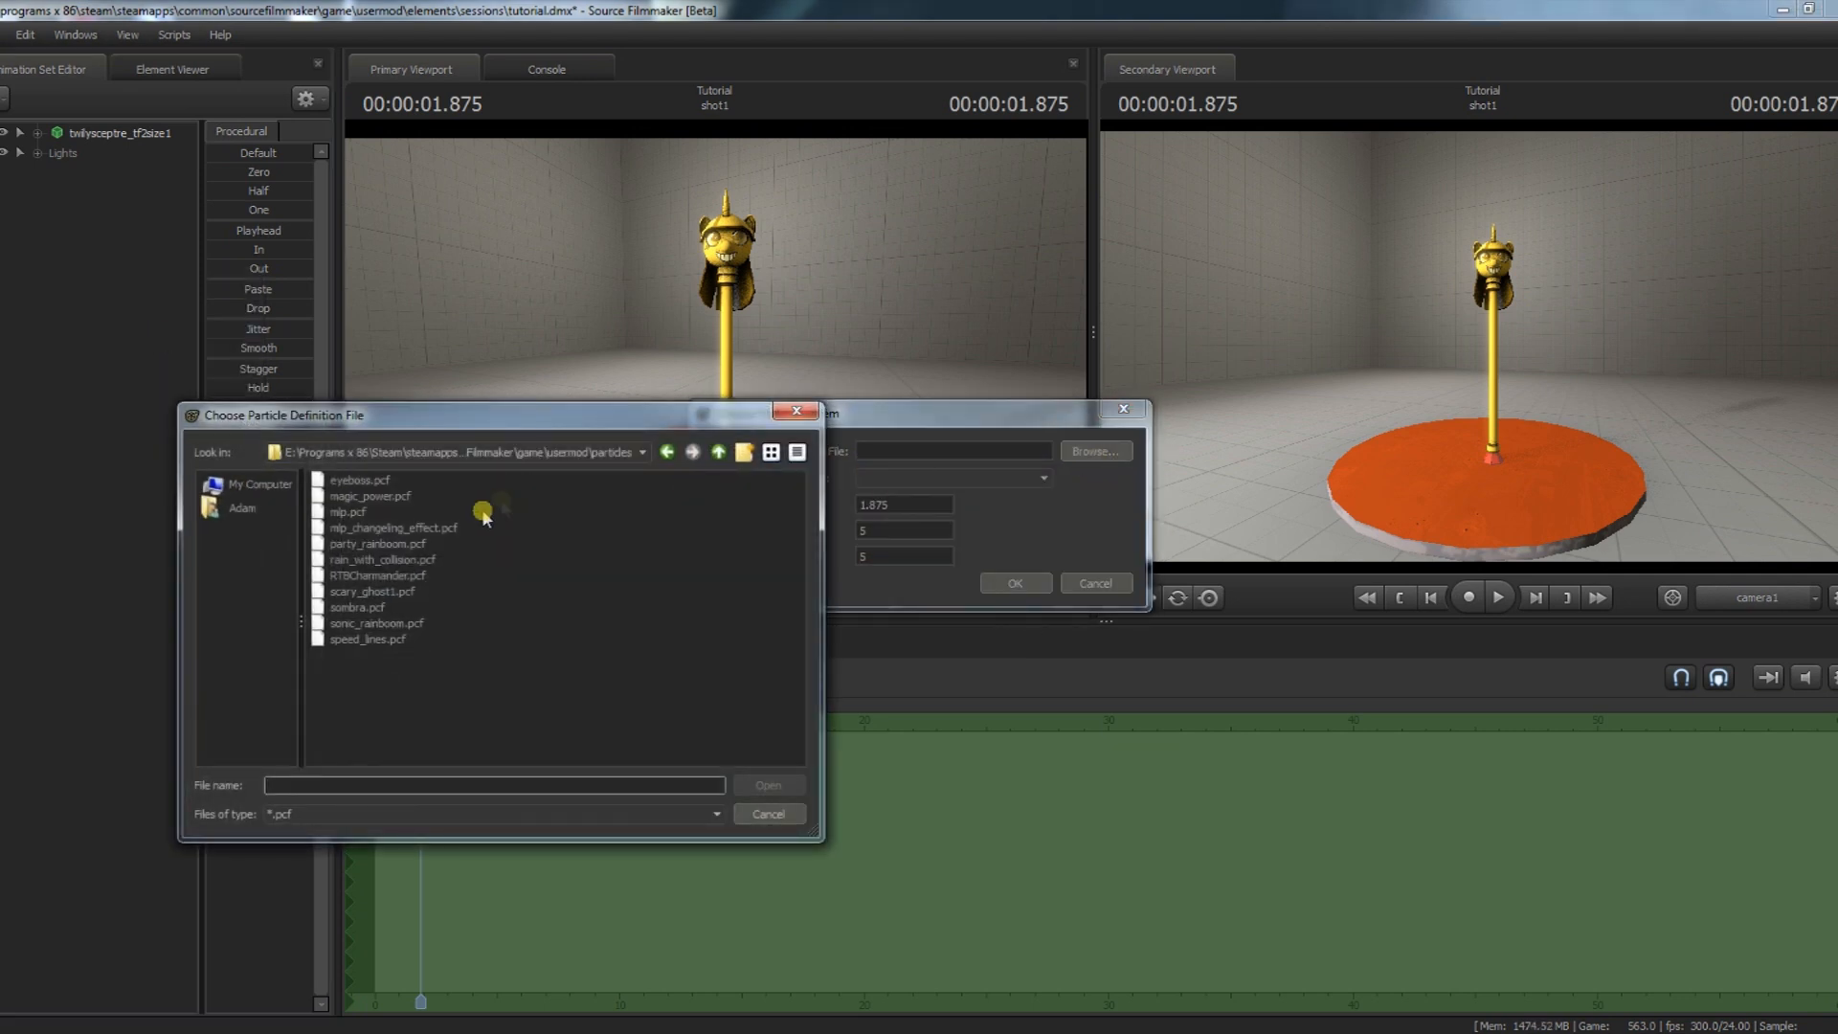
pyautogui.click(346, 513)
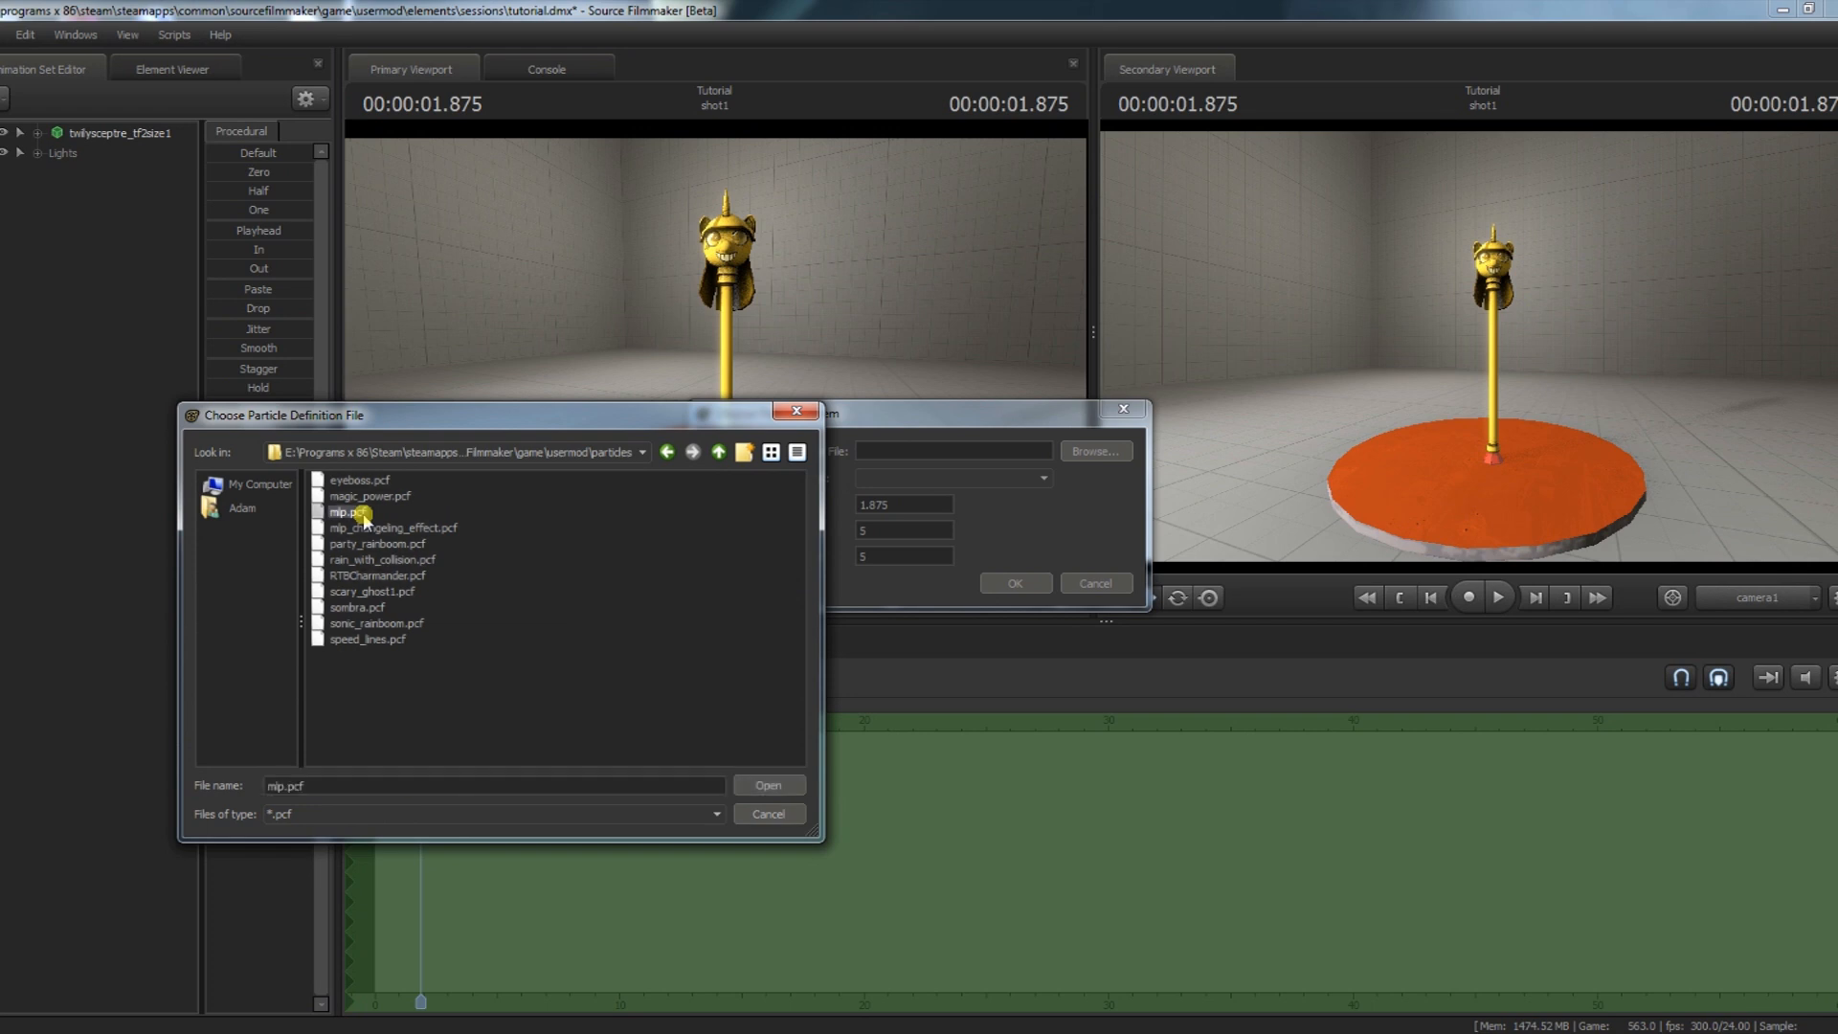
pyautogui.doubleClick(362, 515)
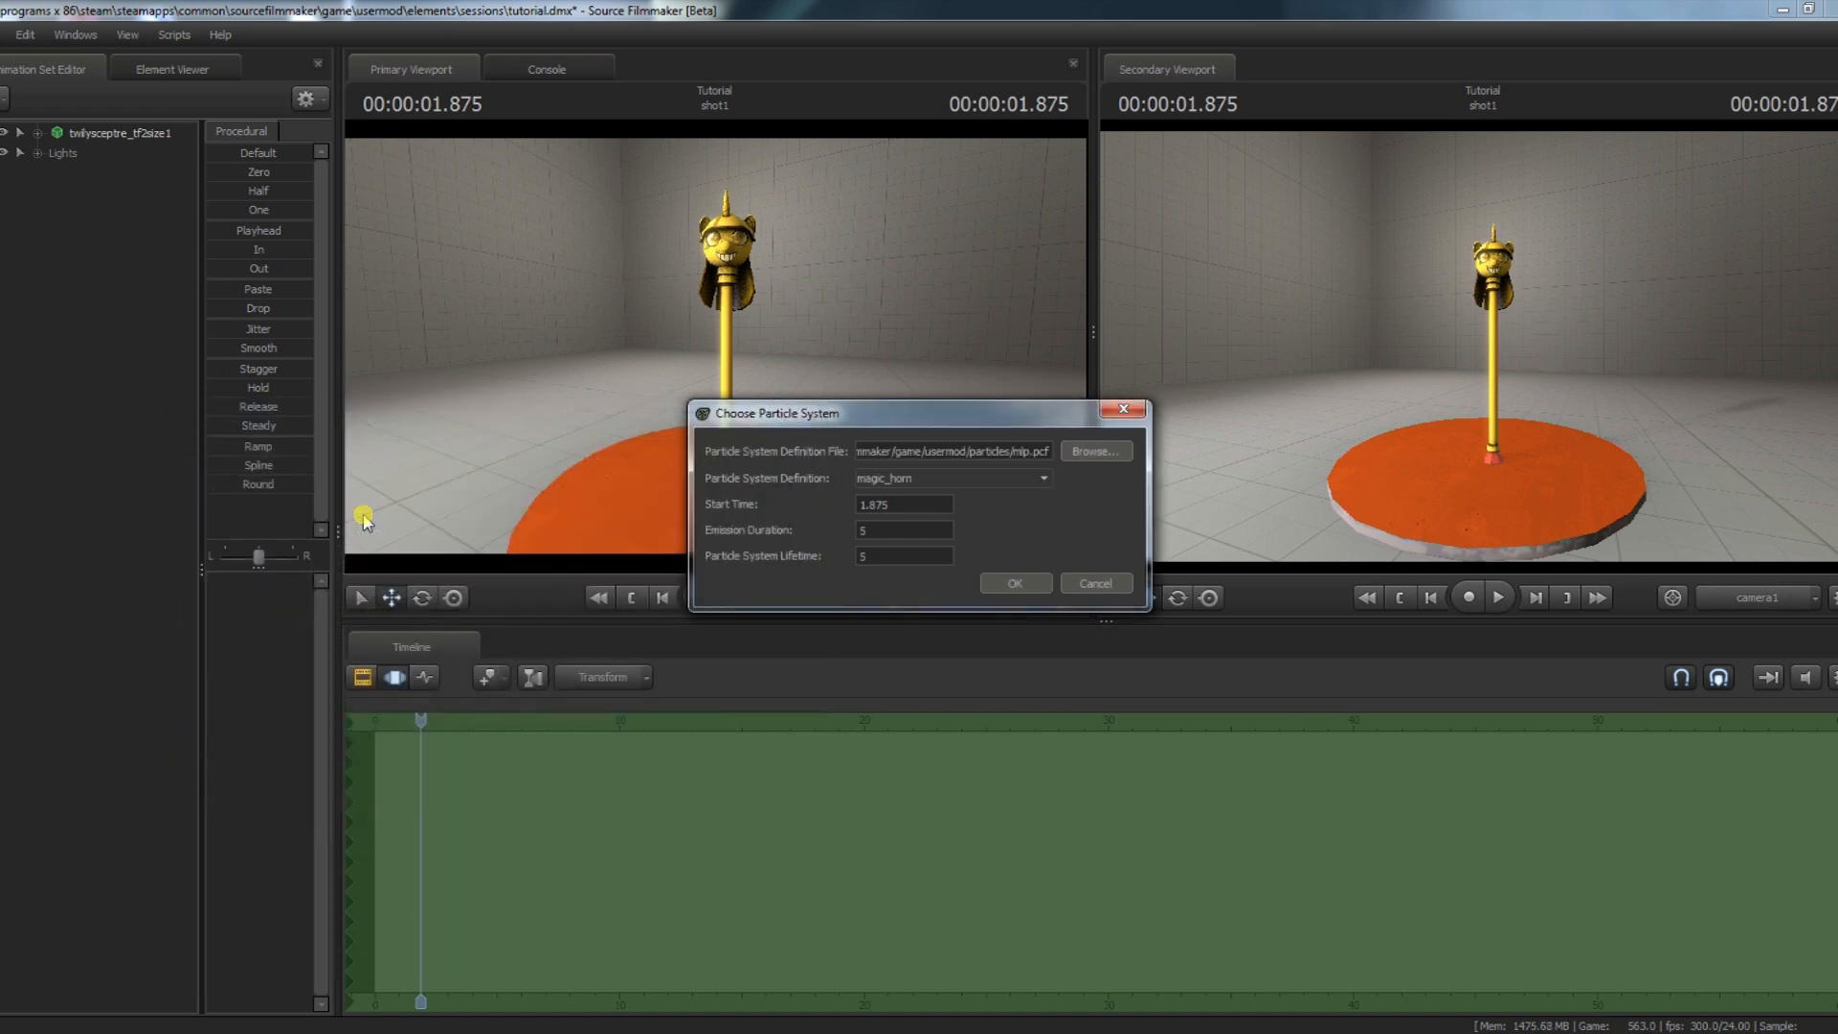
pyautogui.click(996, 482)
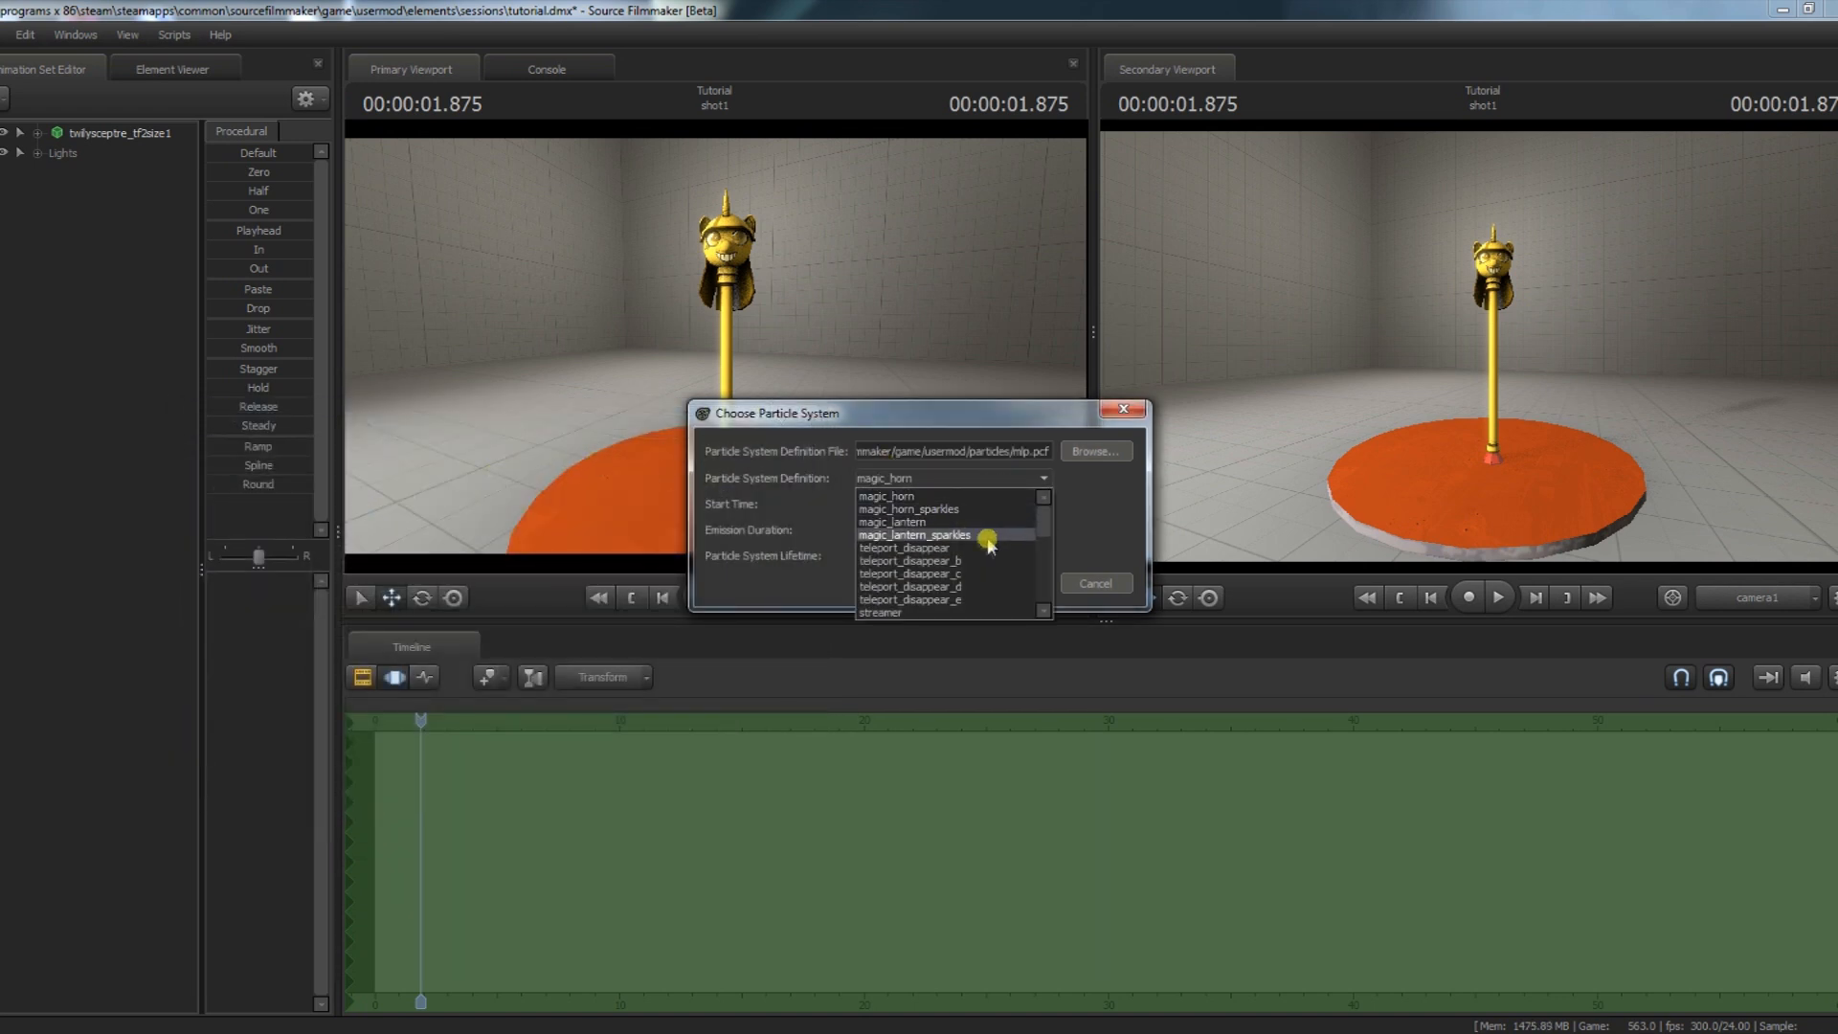
pyautogui.click(945, 524)
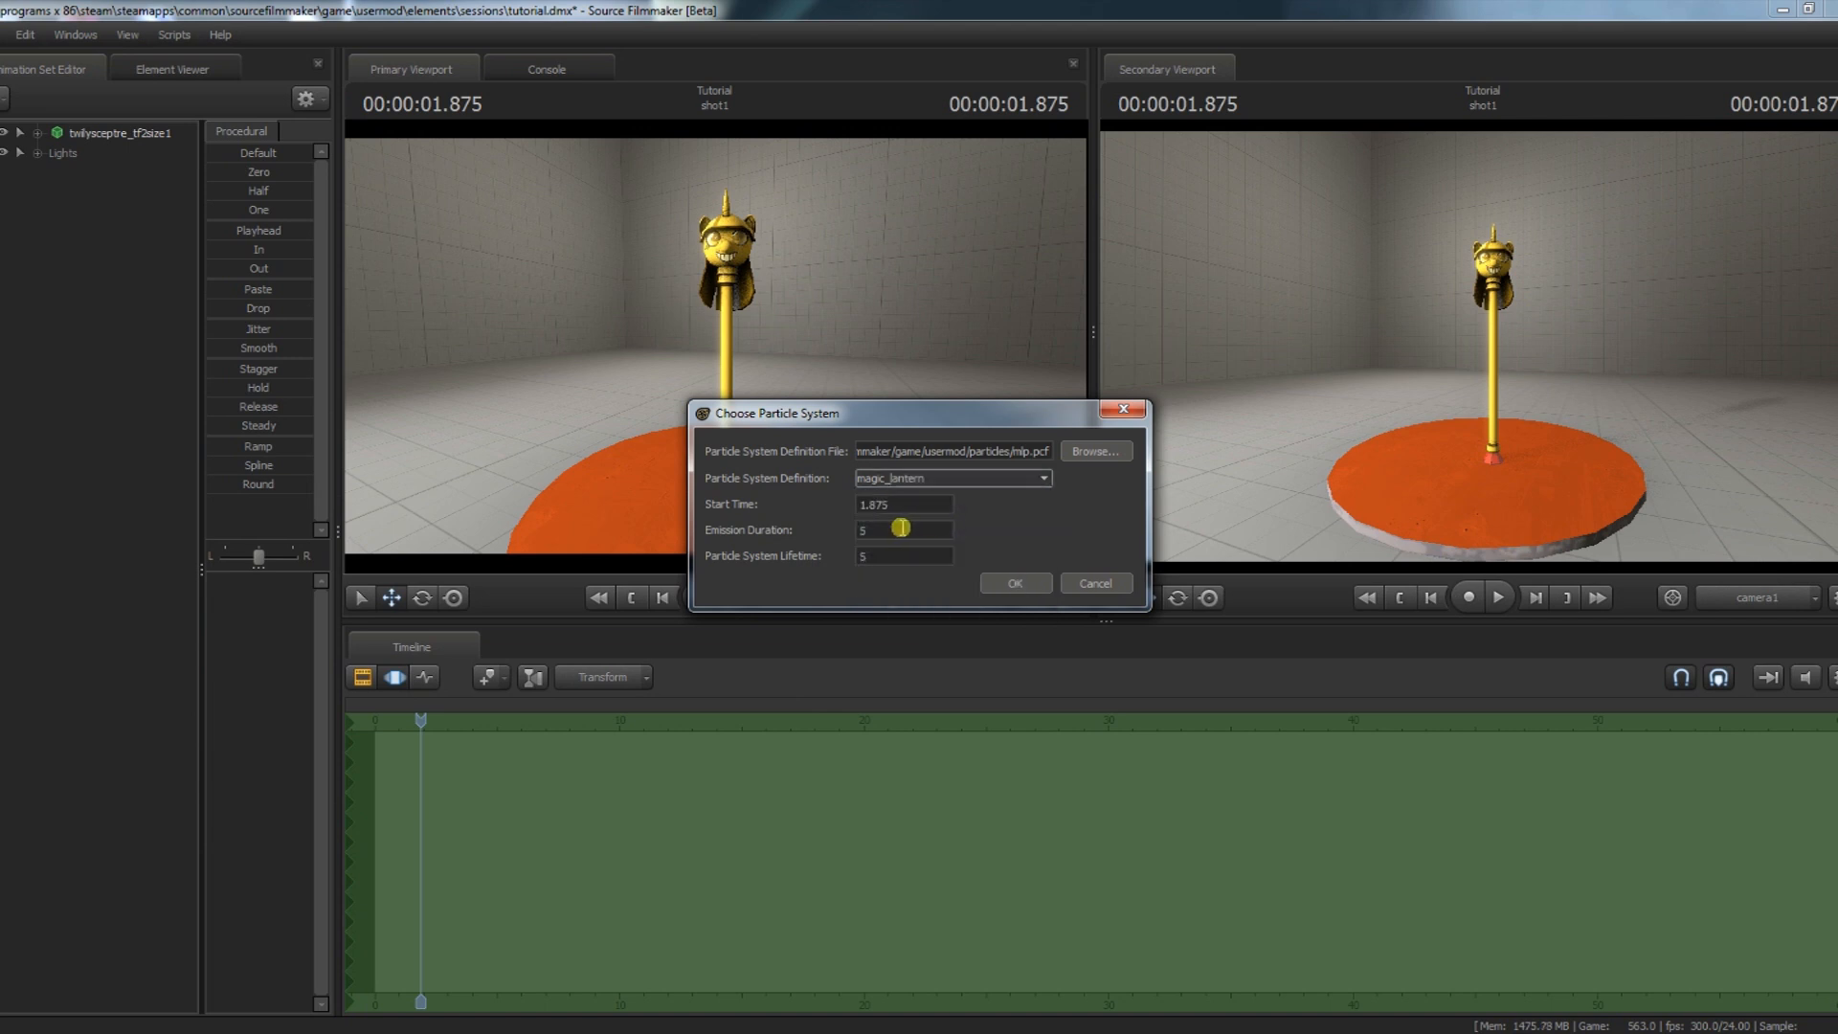
# - Create the particle system with start time 0, emission duration 10 and a changed lifetime, and preview the effect around 1.708 s
pyautogui.doubleClick(901, 528)
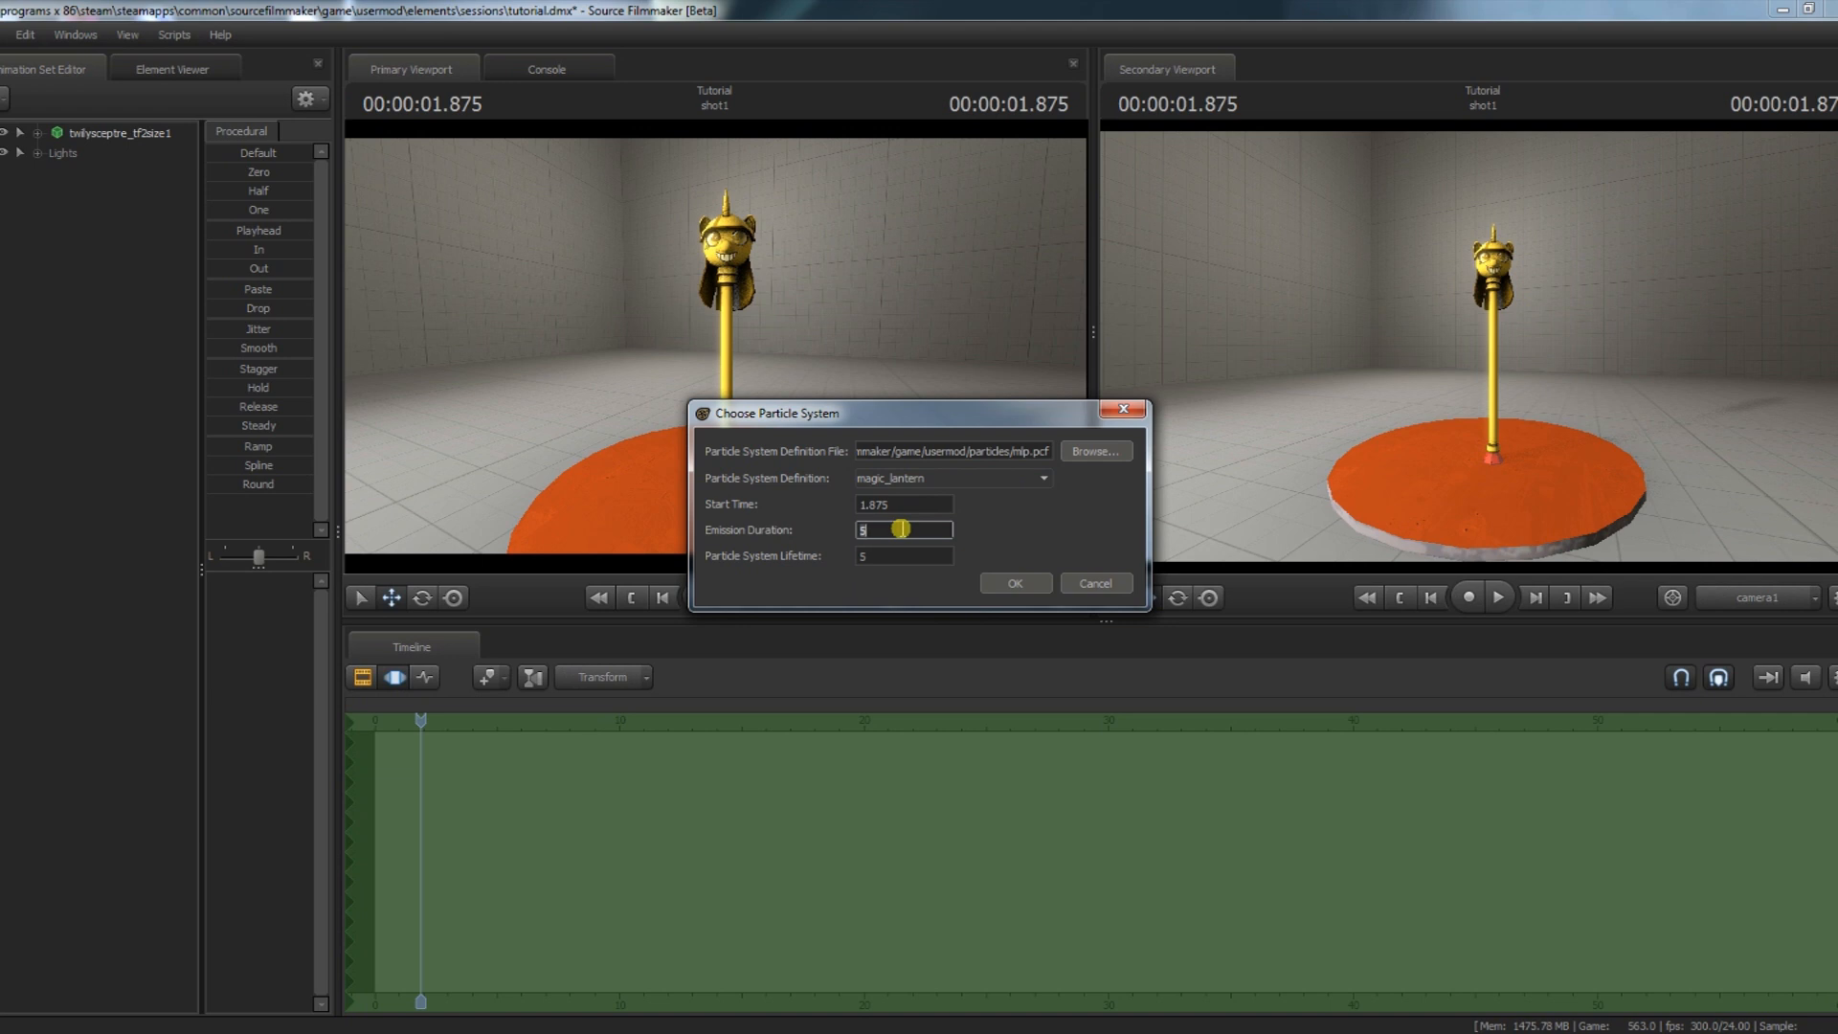
pyautogui.doubleClick(898, 506)
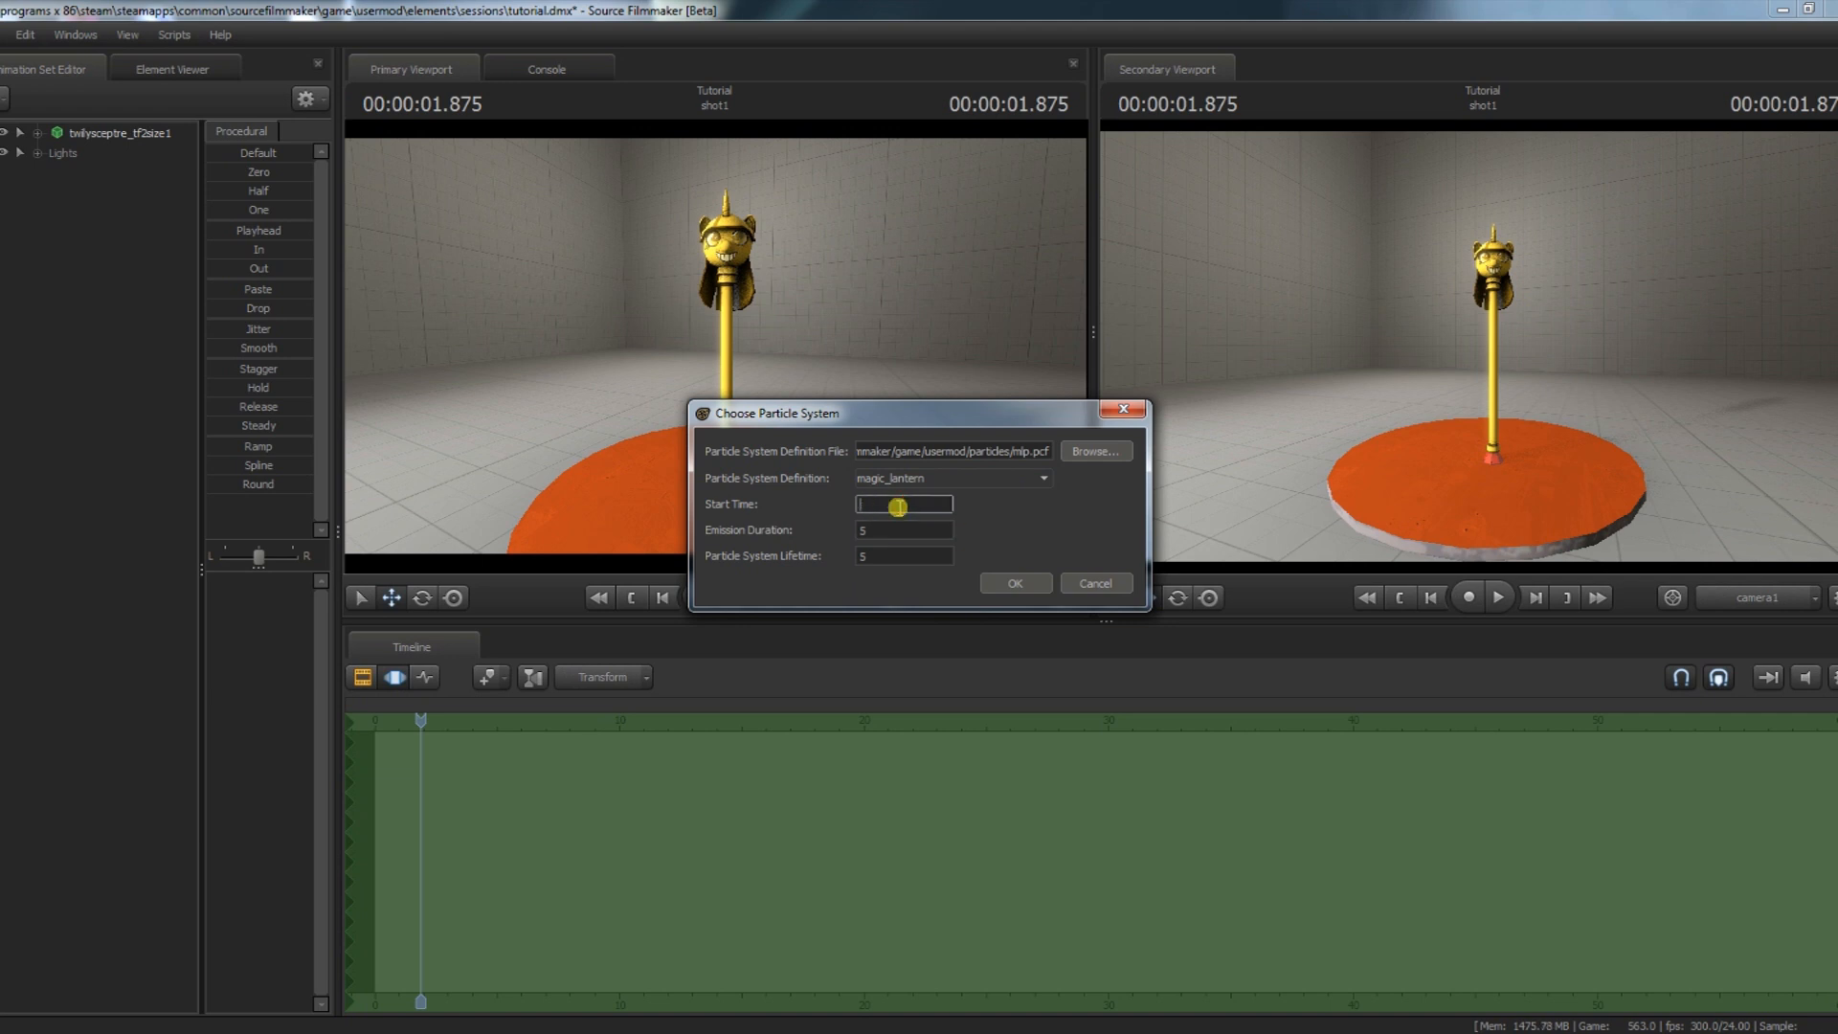
pyautogui.write('0')
pyautogui.doubleClick(898, 528)
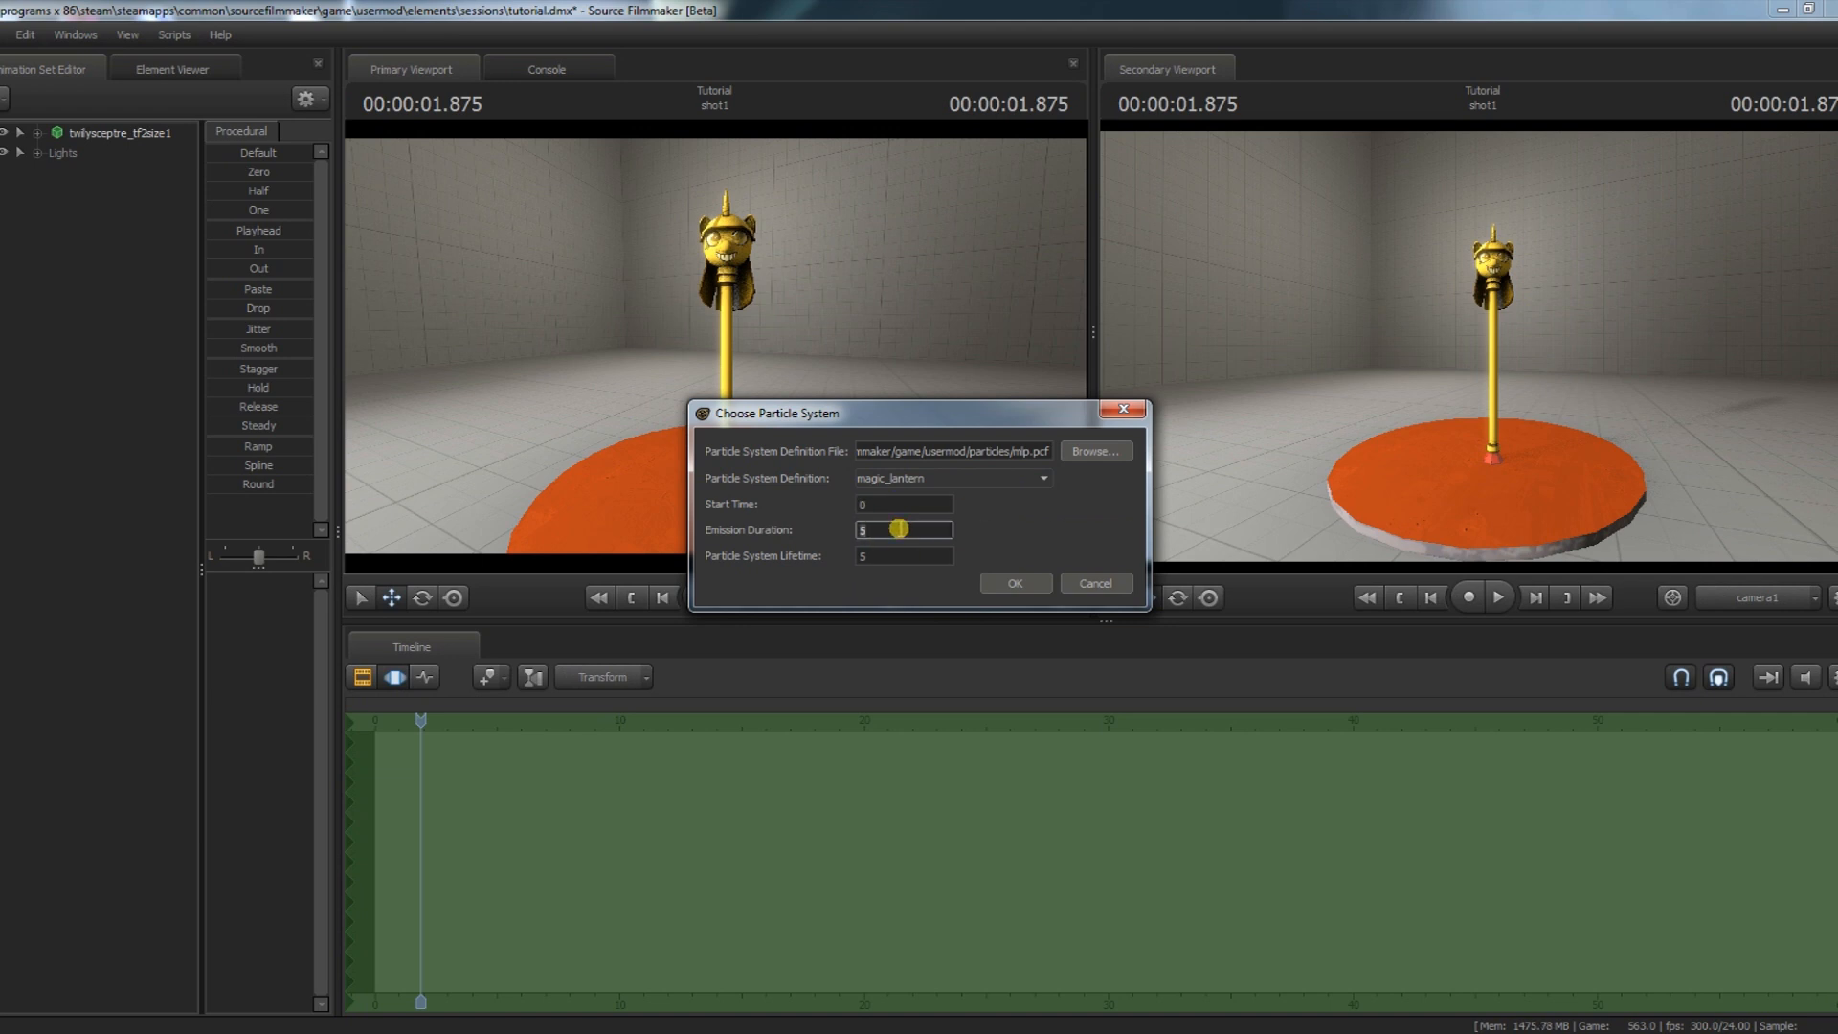
pyautogui.click(896, 552)
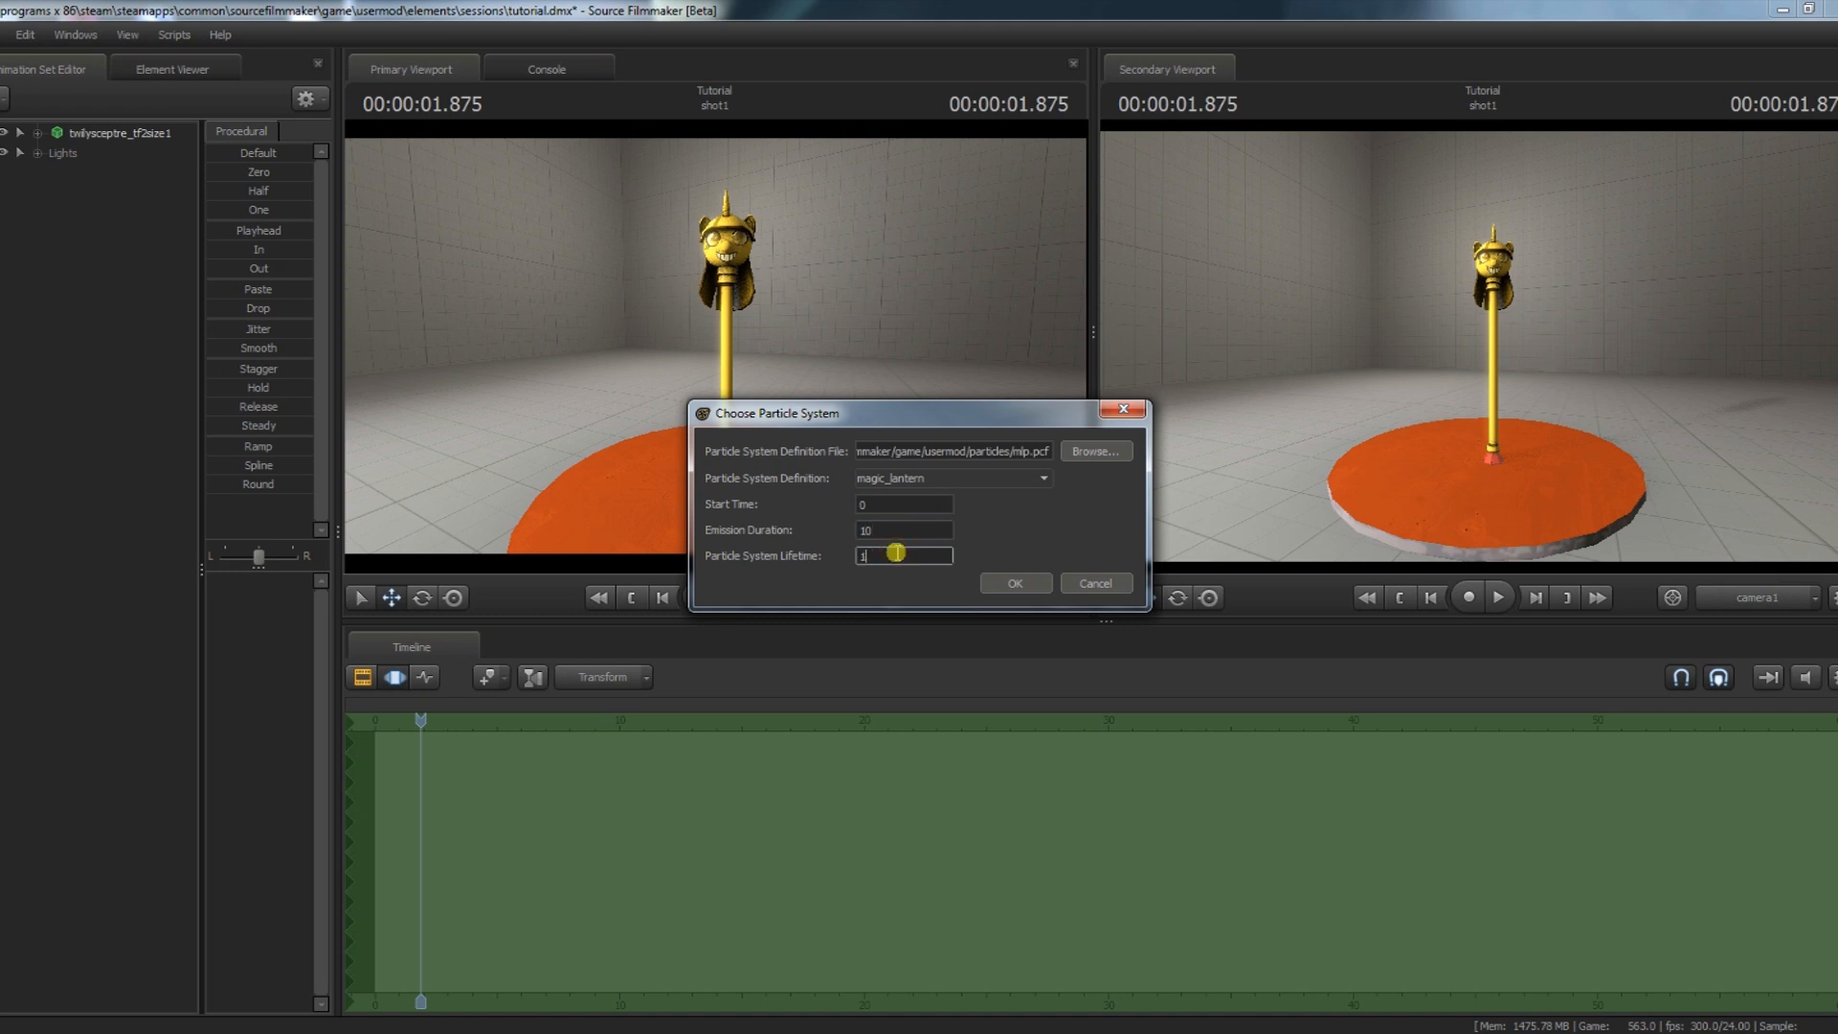
pyautogui.click(1011, 582)
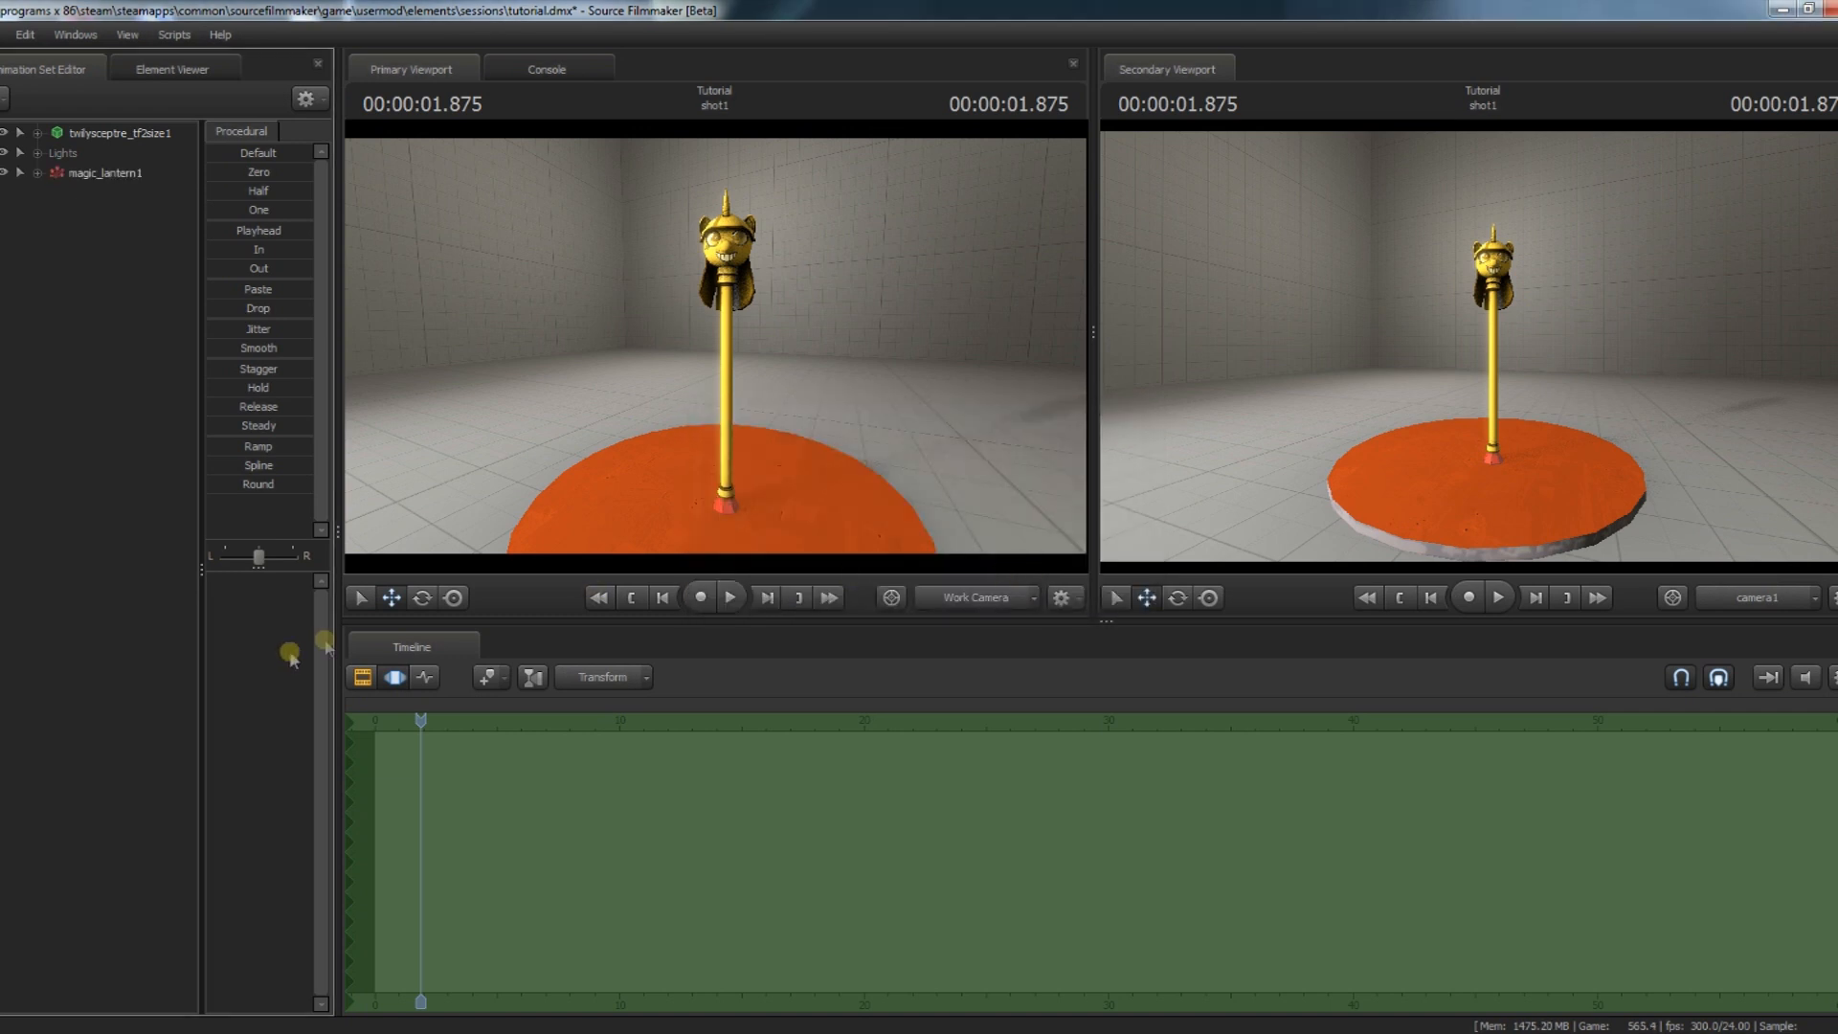
pyautogui.moveTo(422, 719)
pyautogui.mouseDown()
pyautogui.moveTo(384, 720)
pyautogui.moveTo(417, 723)
pyautogui.mouseUp()
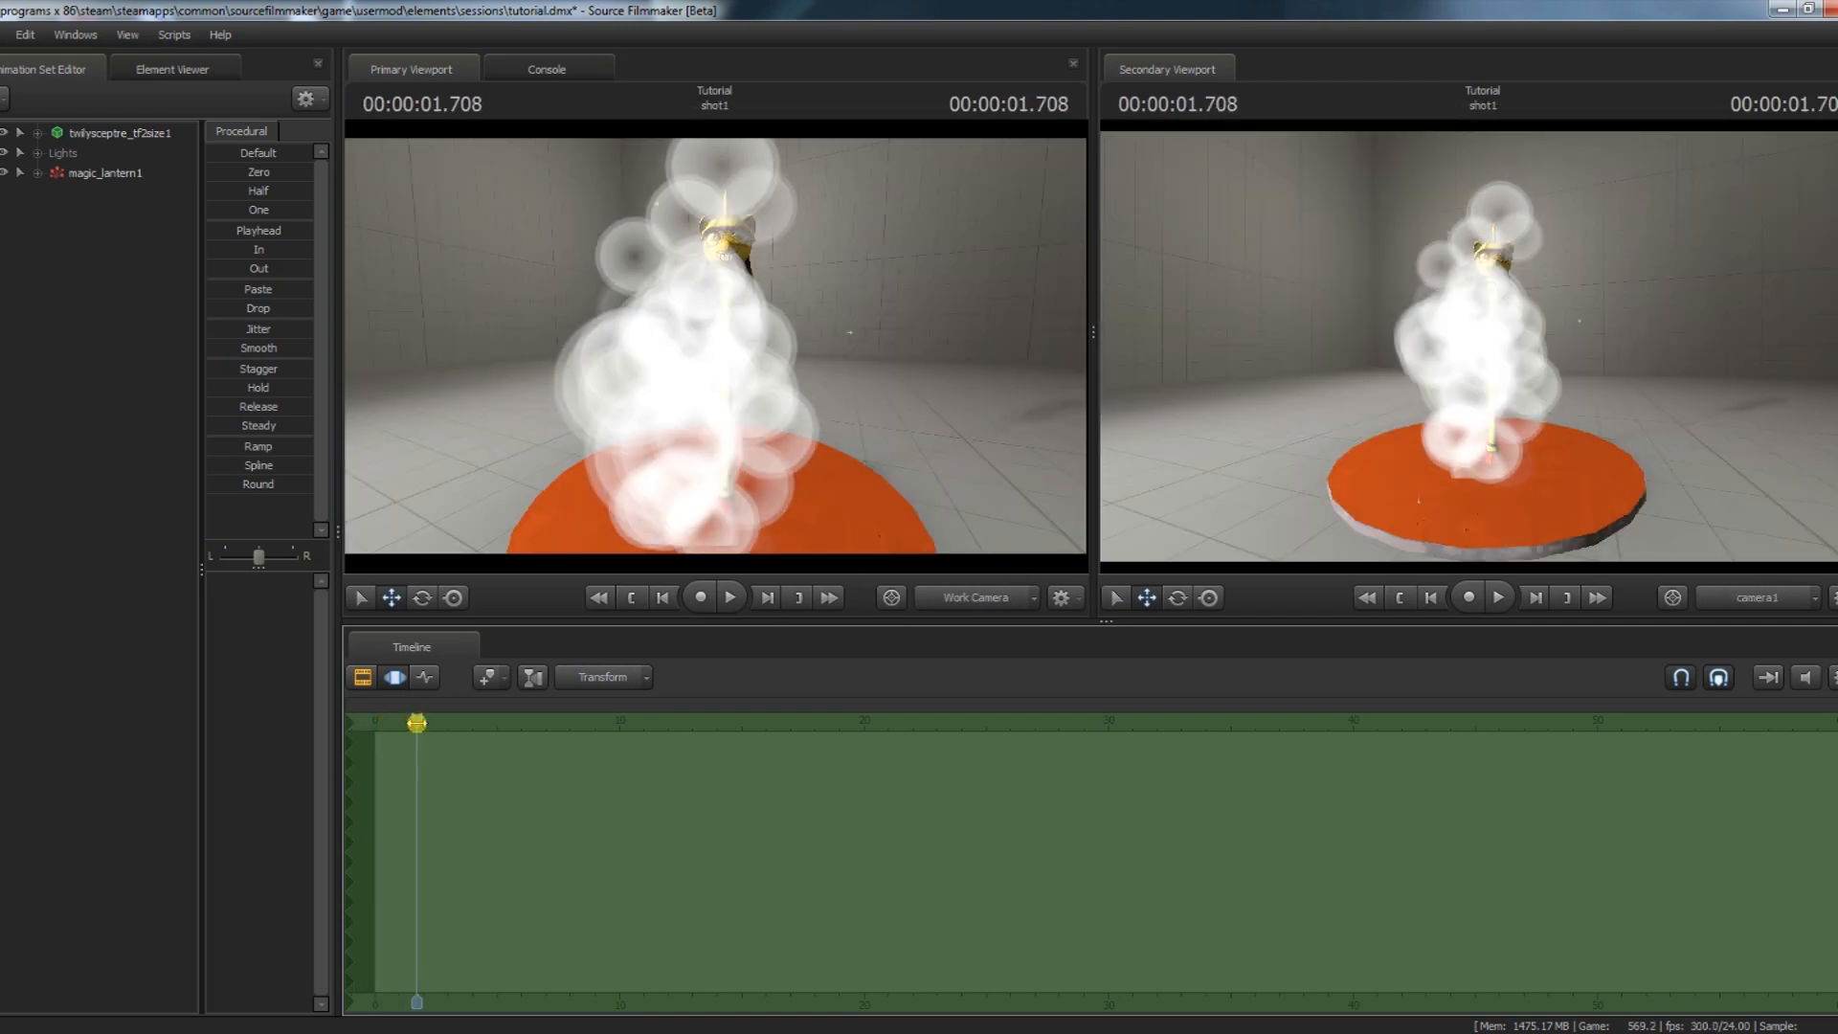
pyautogui.moveTo(715, 345); pyautogui.dragTo(714, 346)
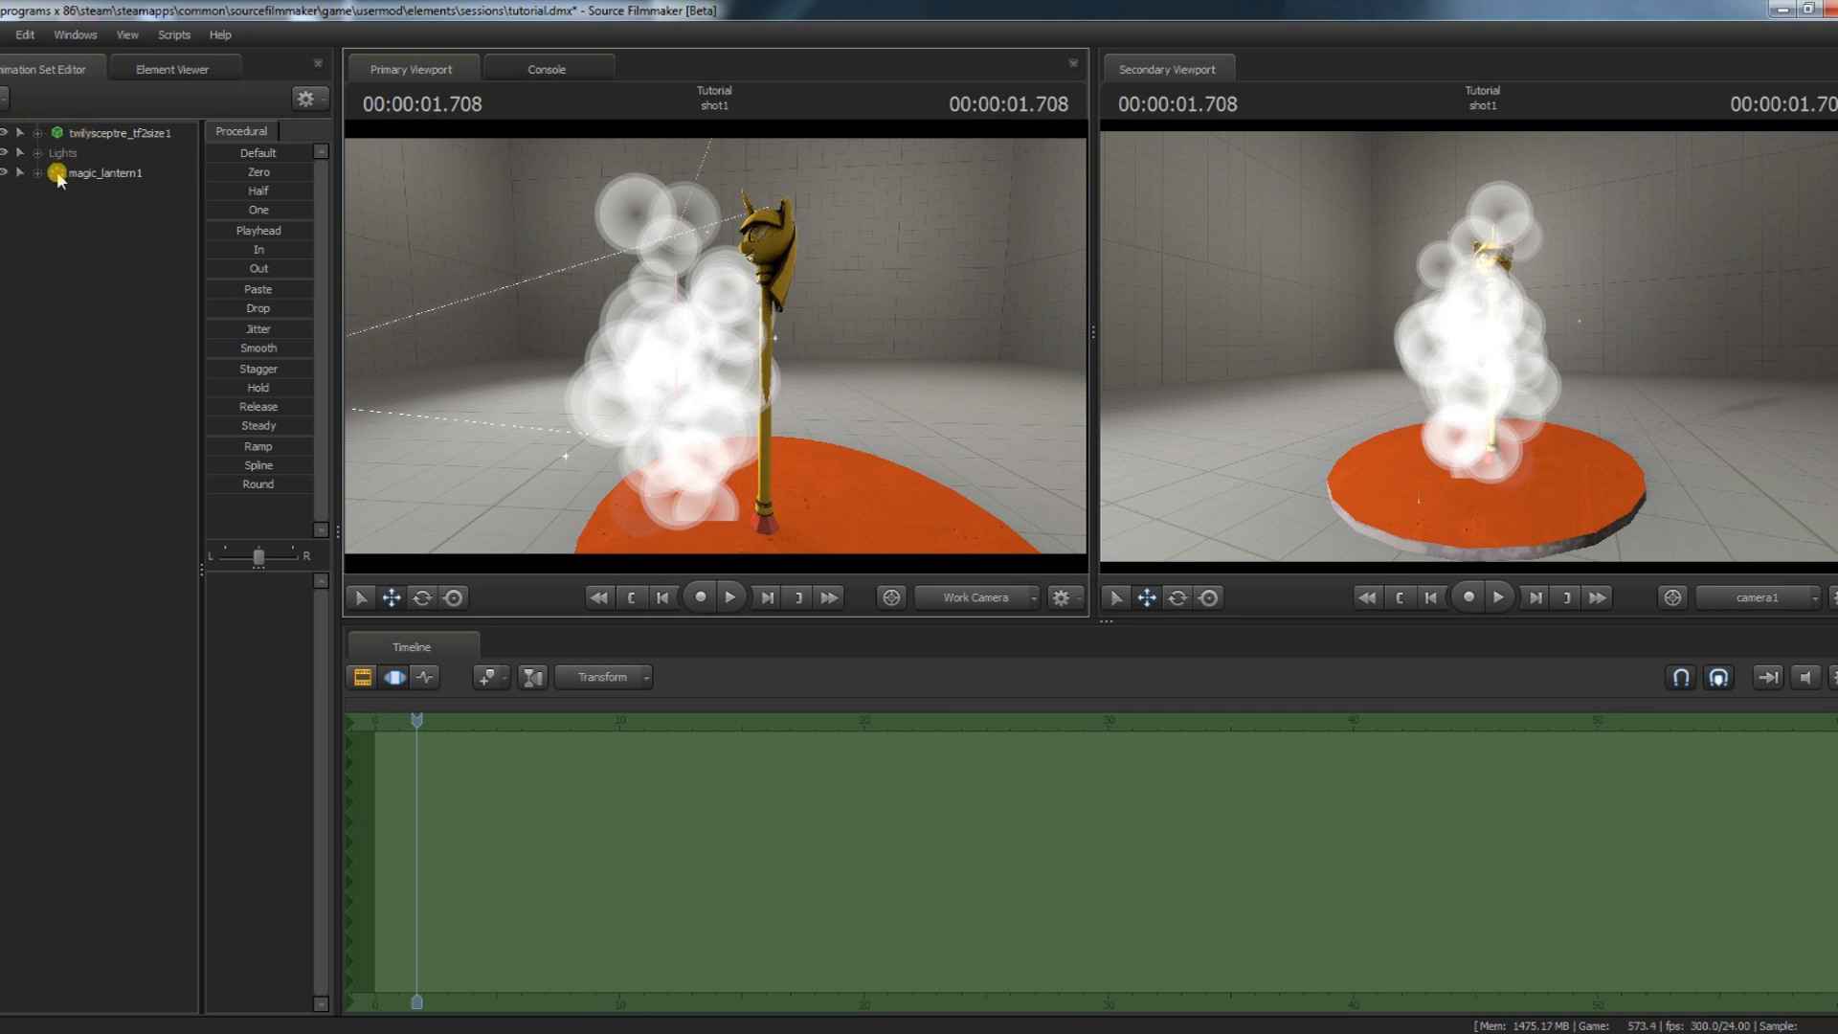
# - Show the model of the twilysceptre_tf2size1 animation set in the Element Viewer
pyautogui.click(88, 132)
pyautogui.rightClick(92, 132)
pyautogui.moveTo(147, 244)
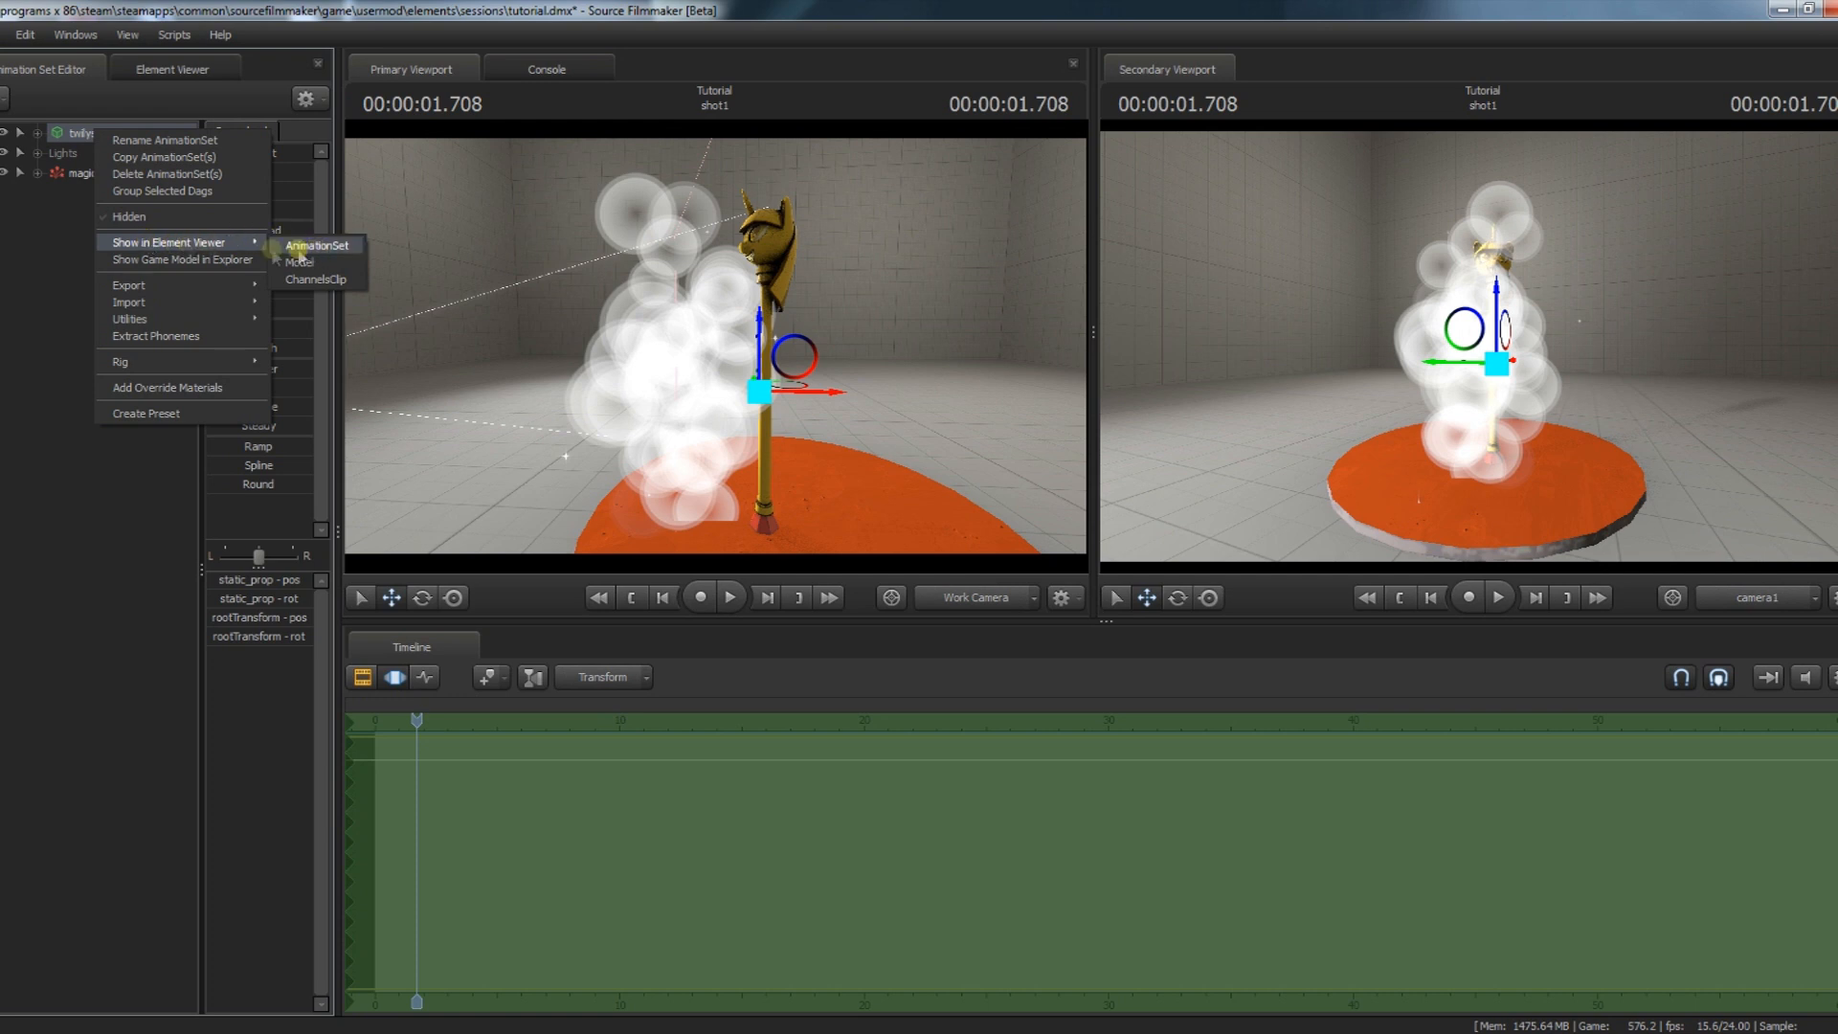
pyautogui.click(60, 139)
pyautogui.rightClick(60, 140)
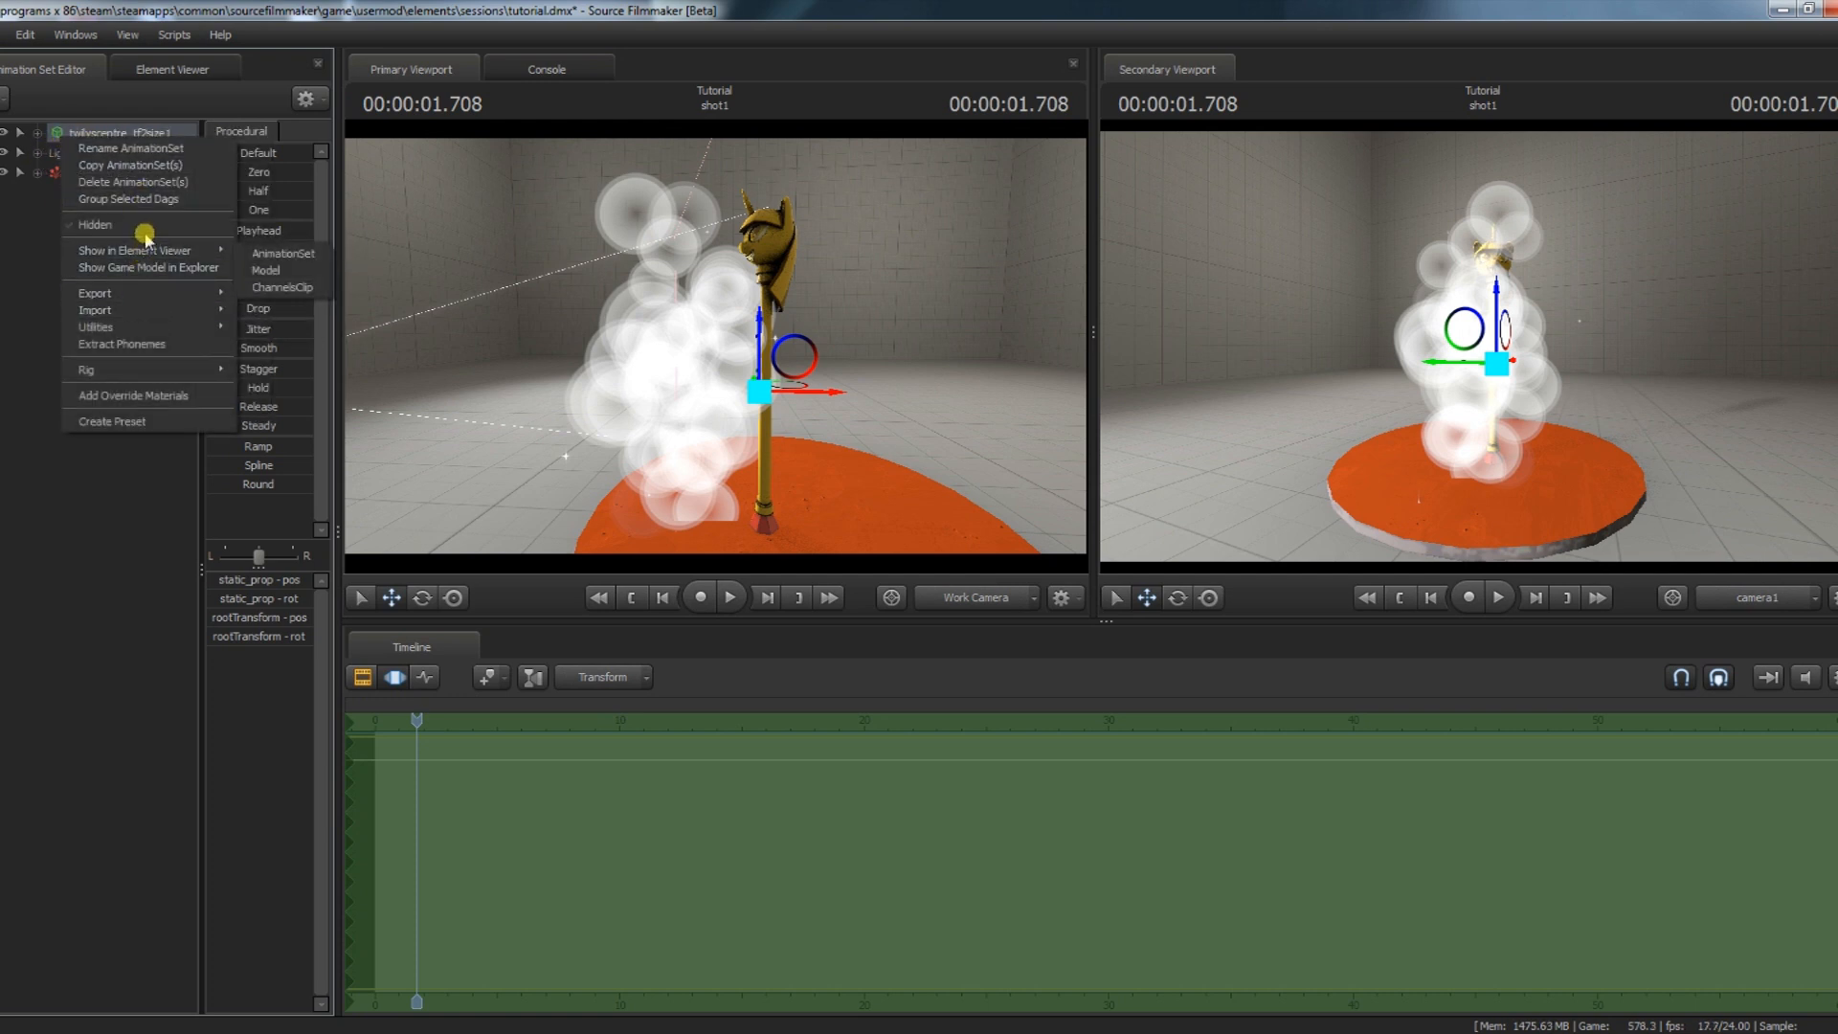
pyautogui.click(272, 270)
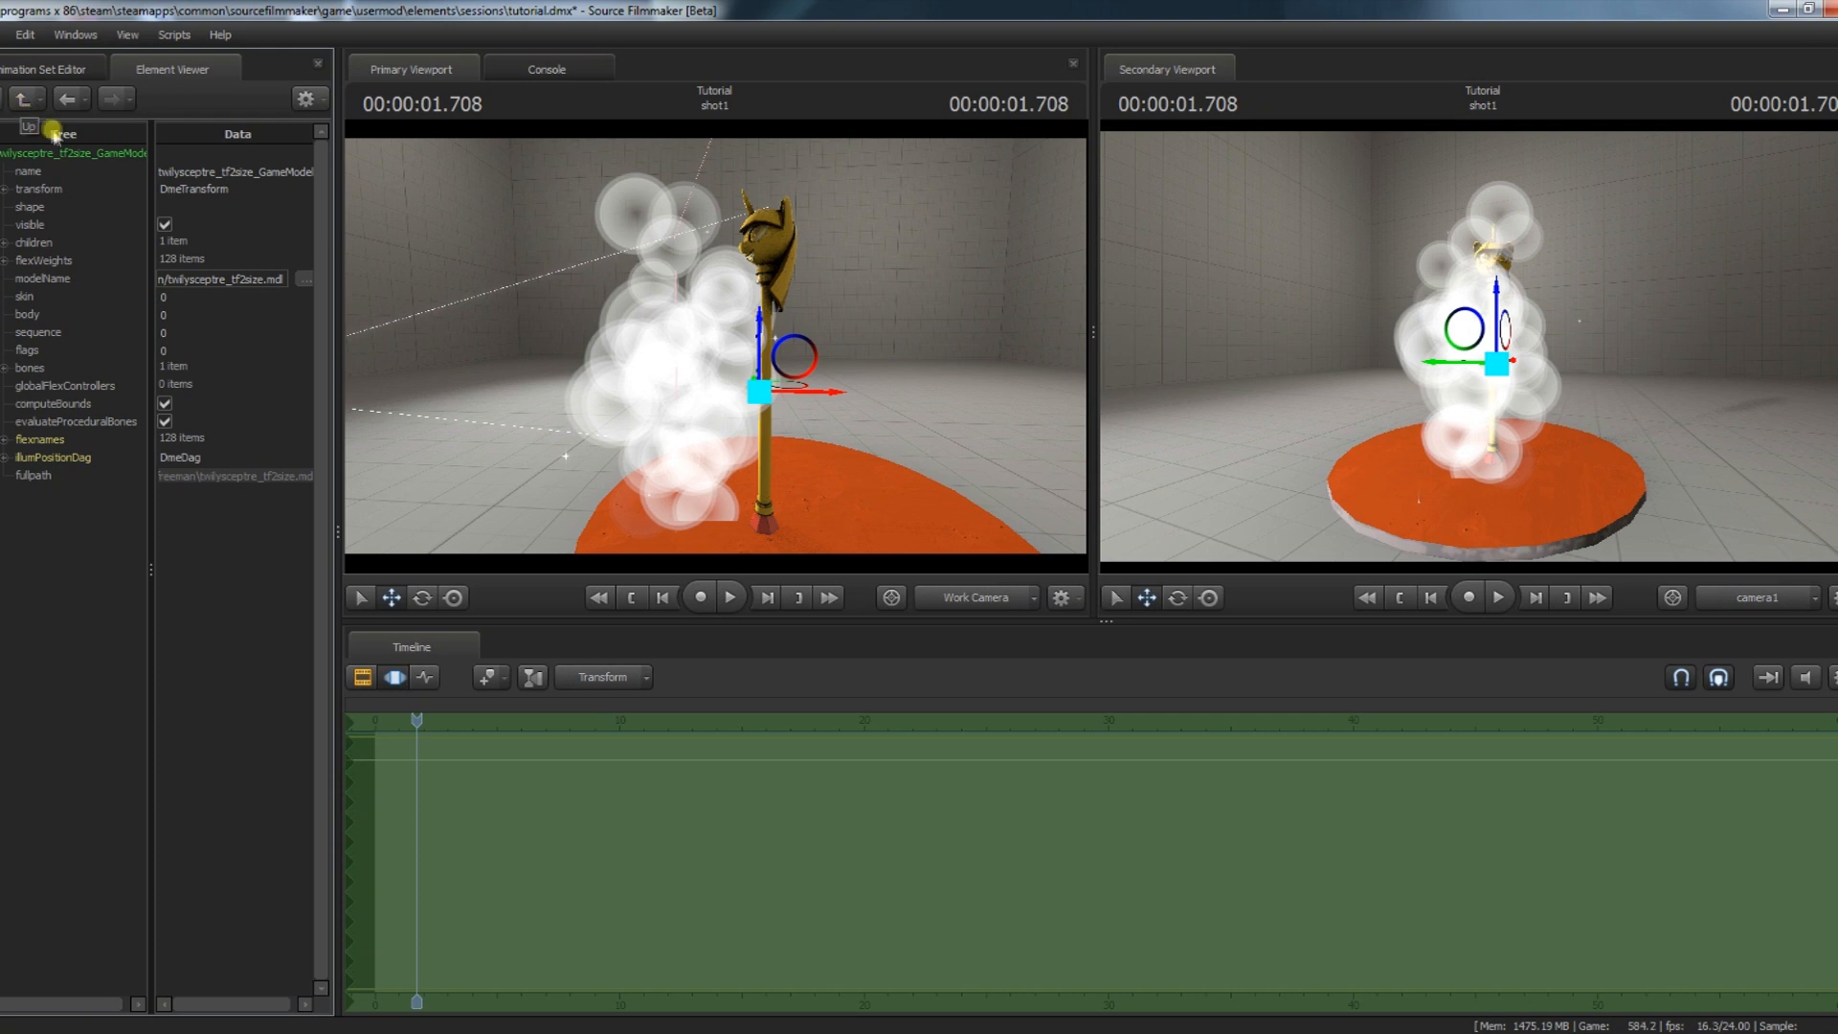
# - Go up to the sceptre's parent element, expand its children and copy the twilysceptre_tf2size_GameModel element
pyautogui.click(18, 96)
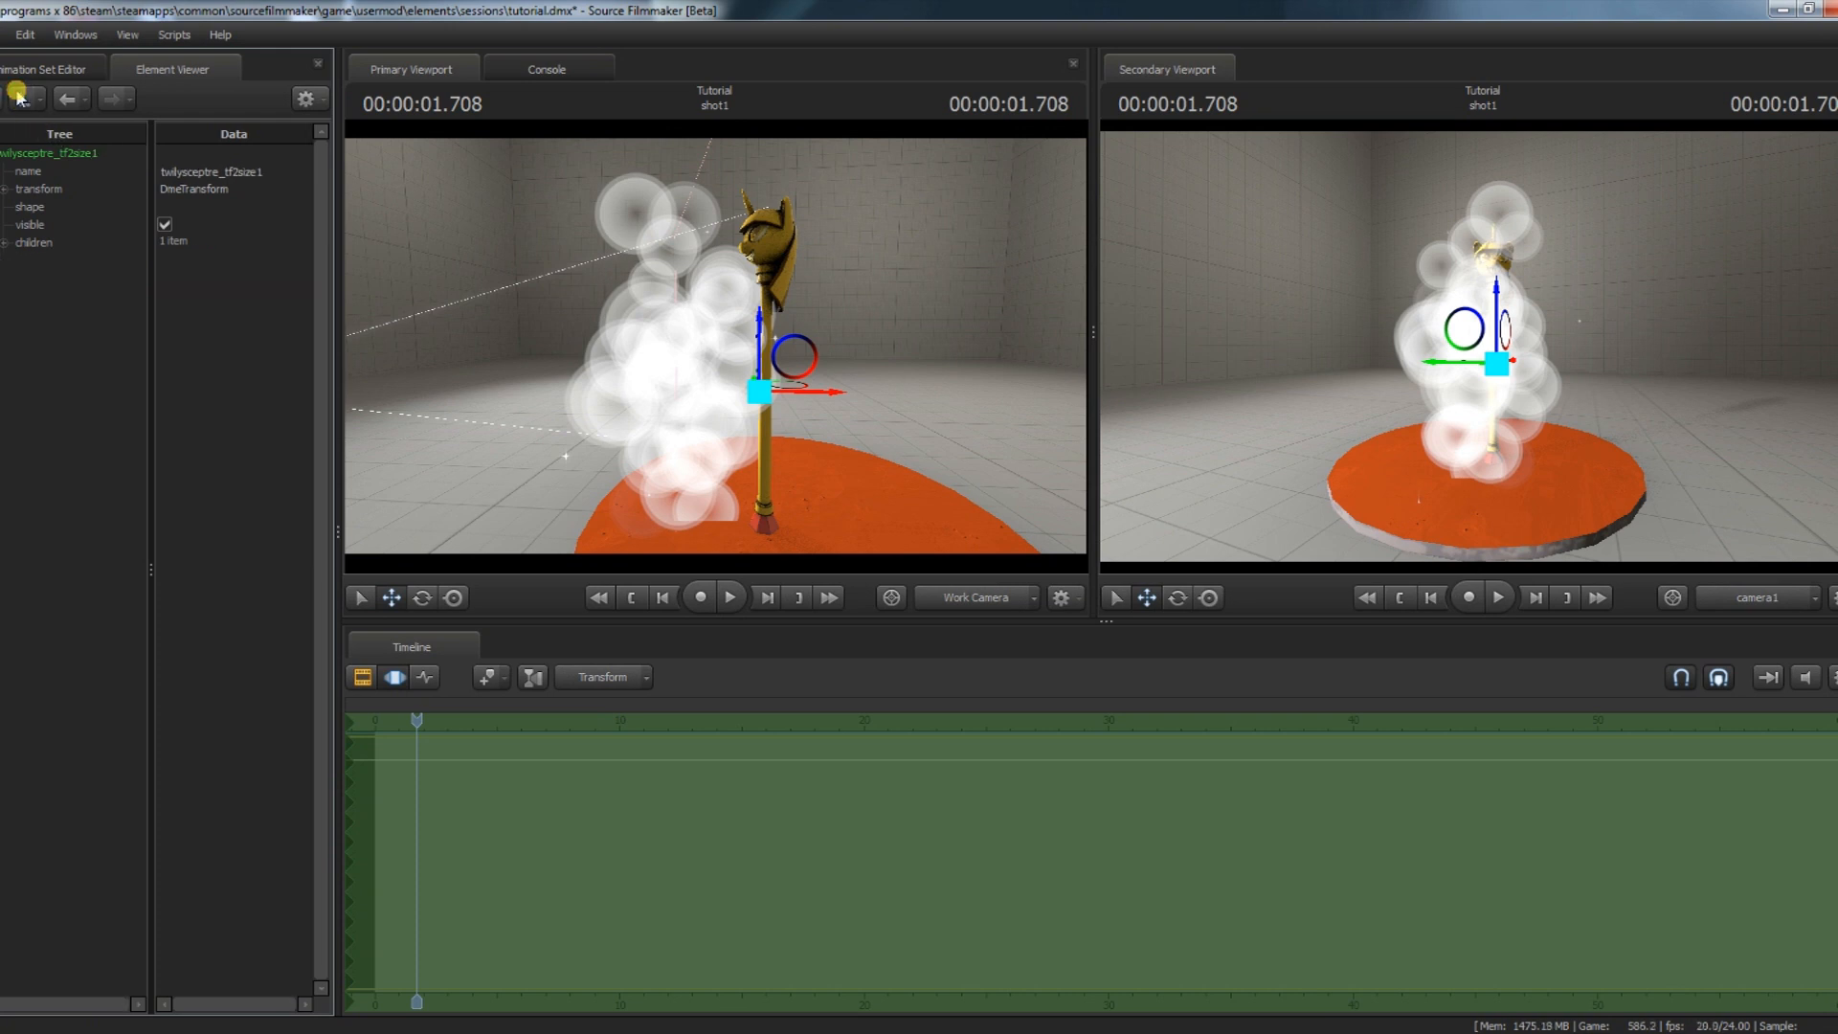
pyautogui.click(5, 244)
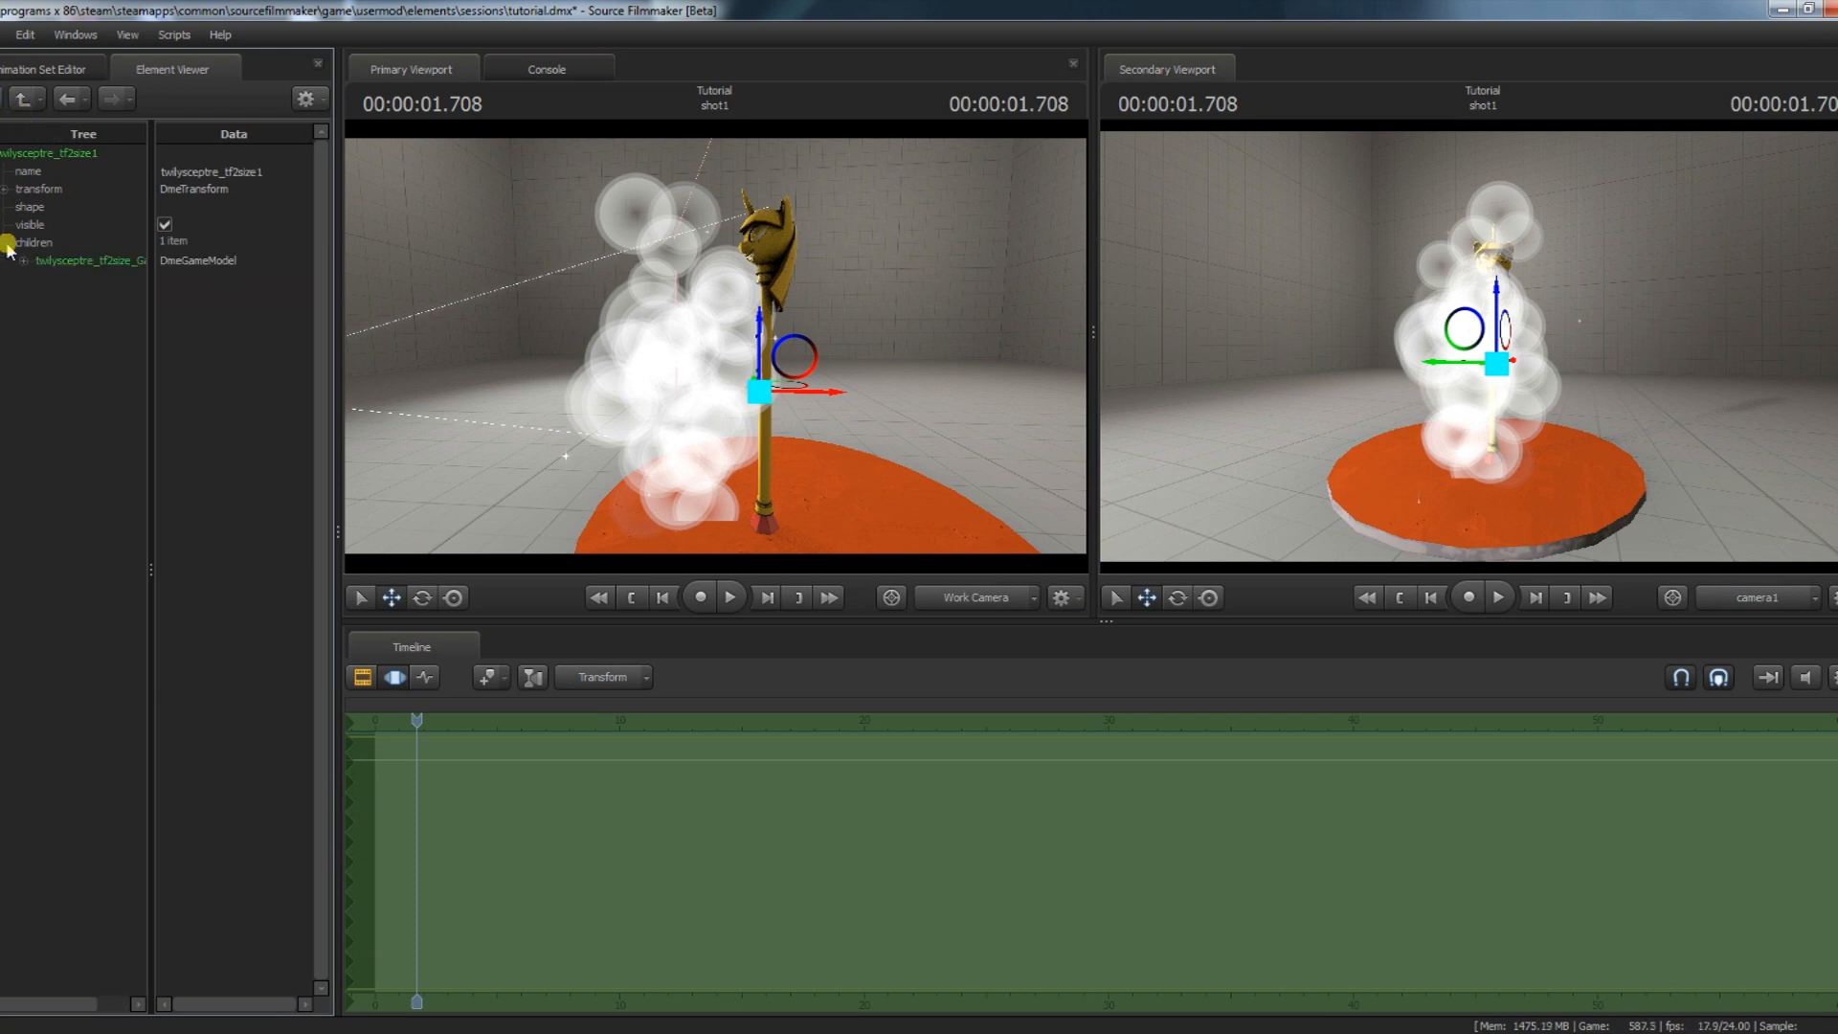
pyautogui.rightClick(79, 260)
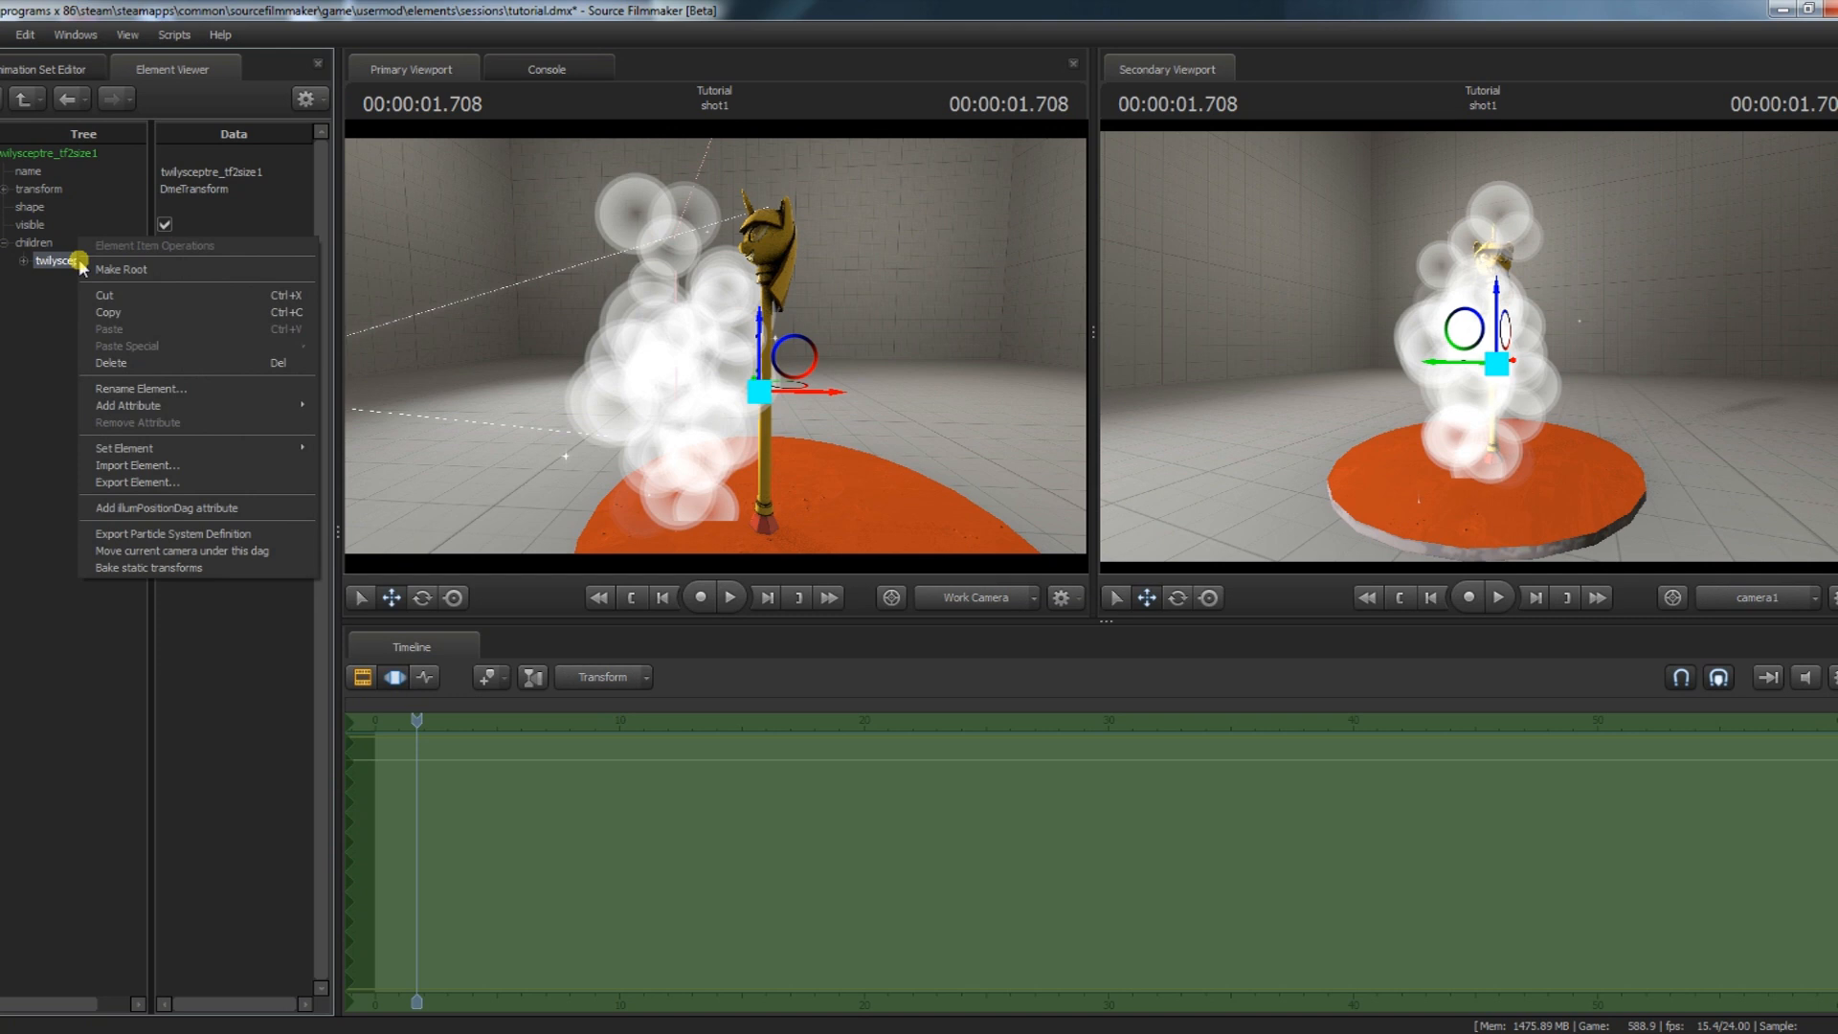
pyautogui.click(131, 312)
pyautogui.moveTo(149, 152); pyautogui.dragTo(210, 155)
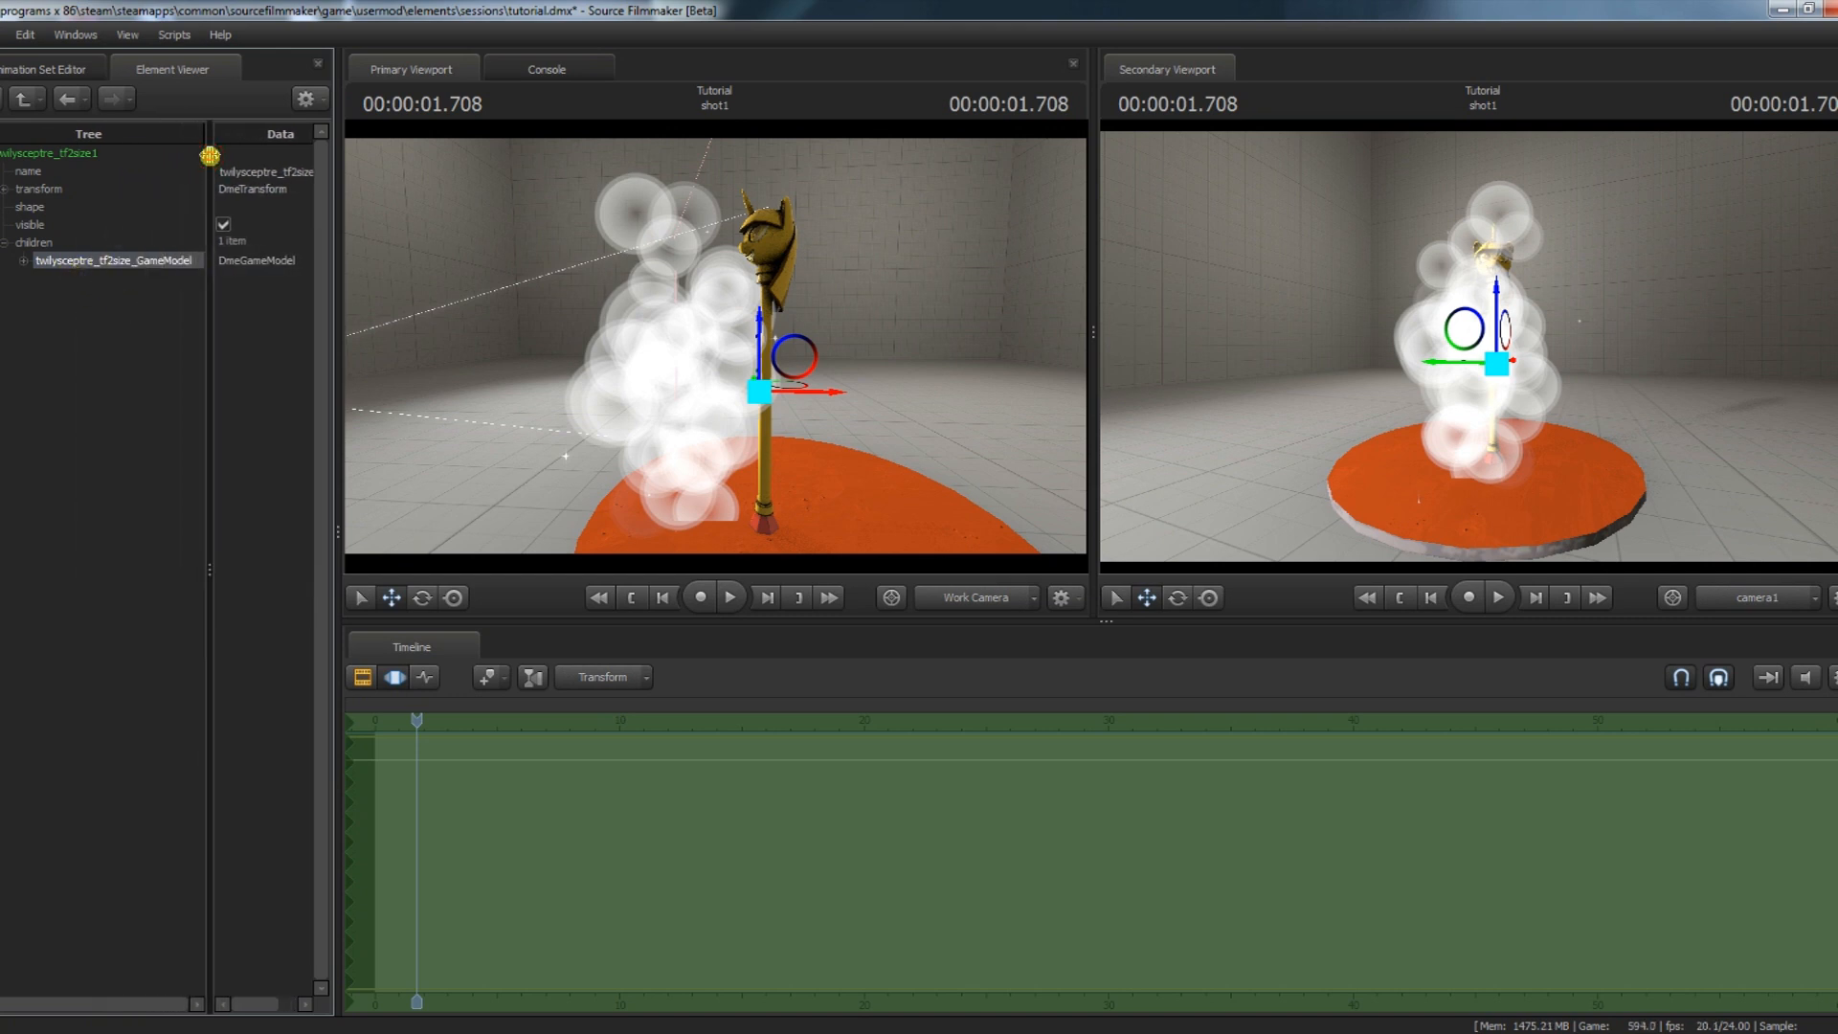
# - Show the particle system of the magic_lantern1 animation set in the Element Viewer
pyautogui.click(75, 70)
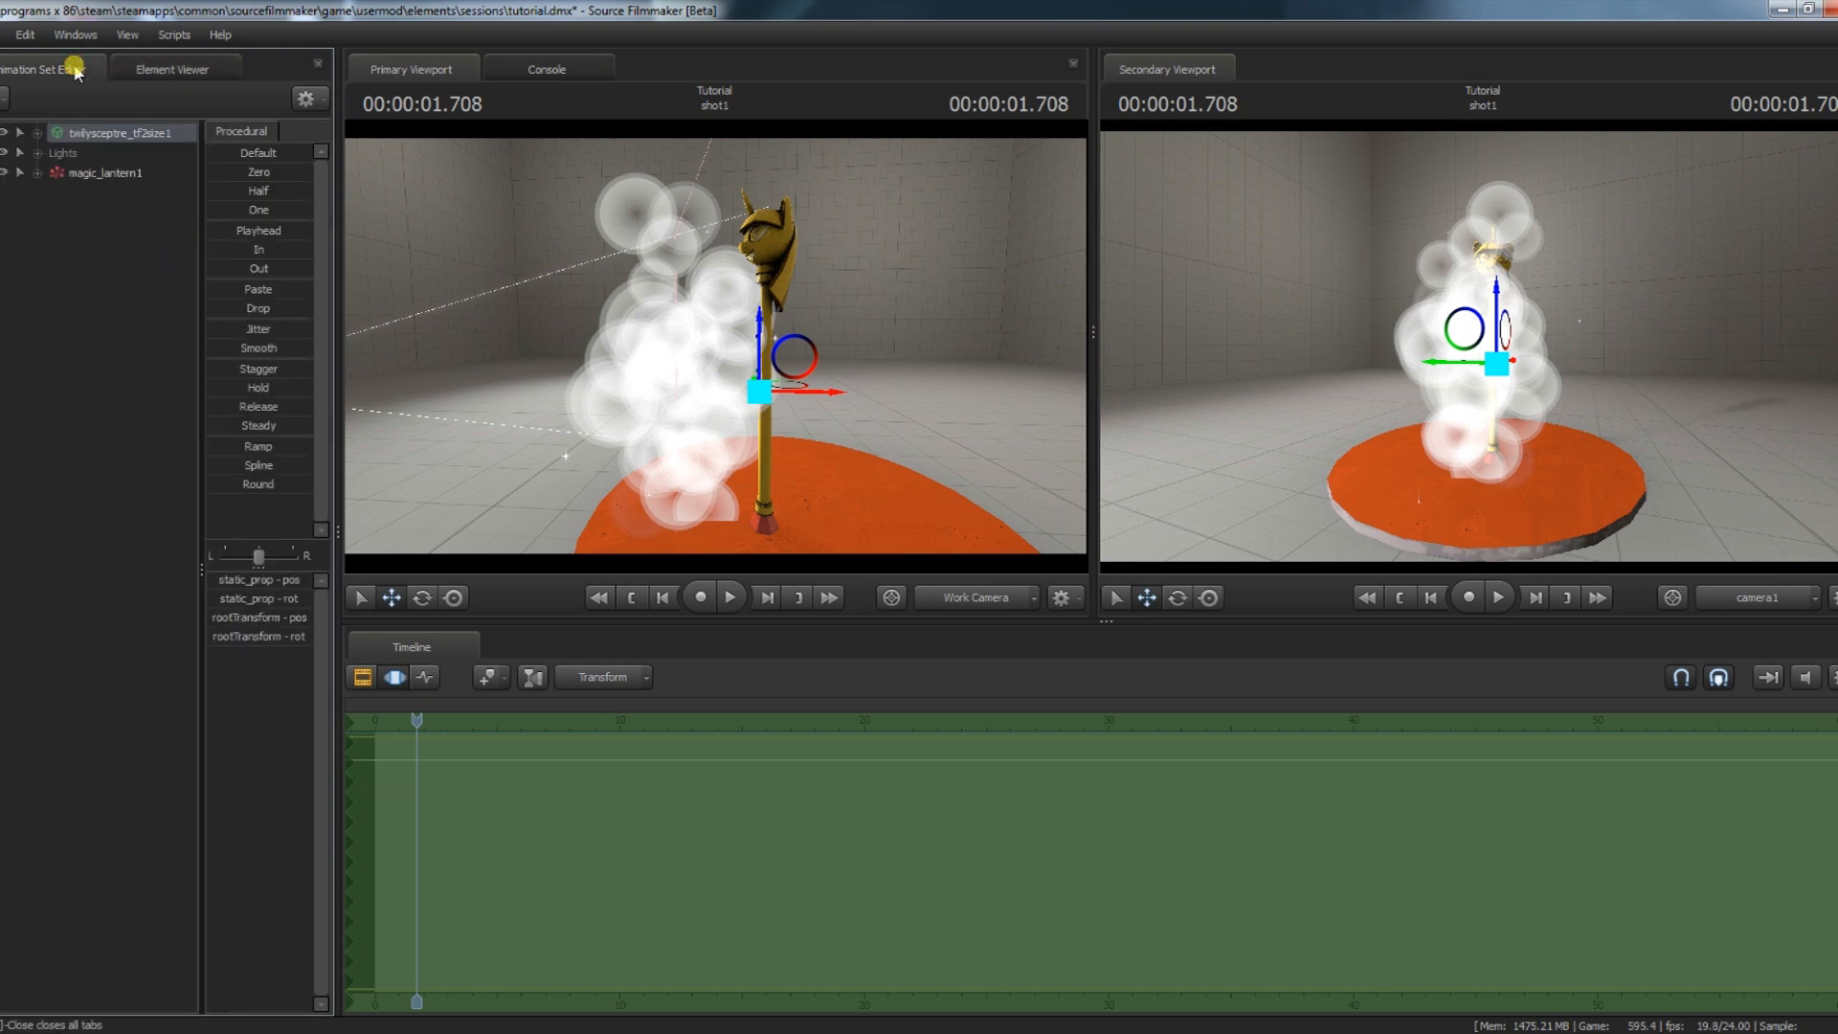
pyautogui.click(81, 173)
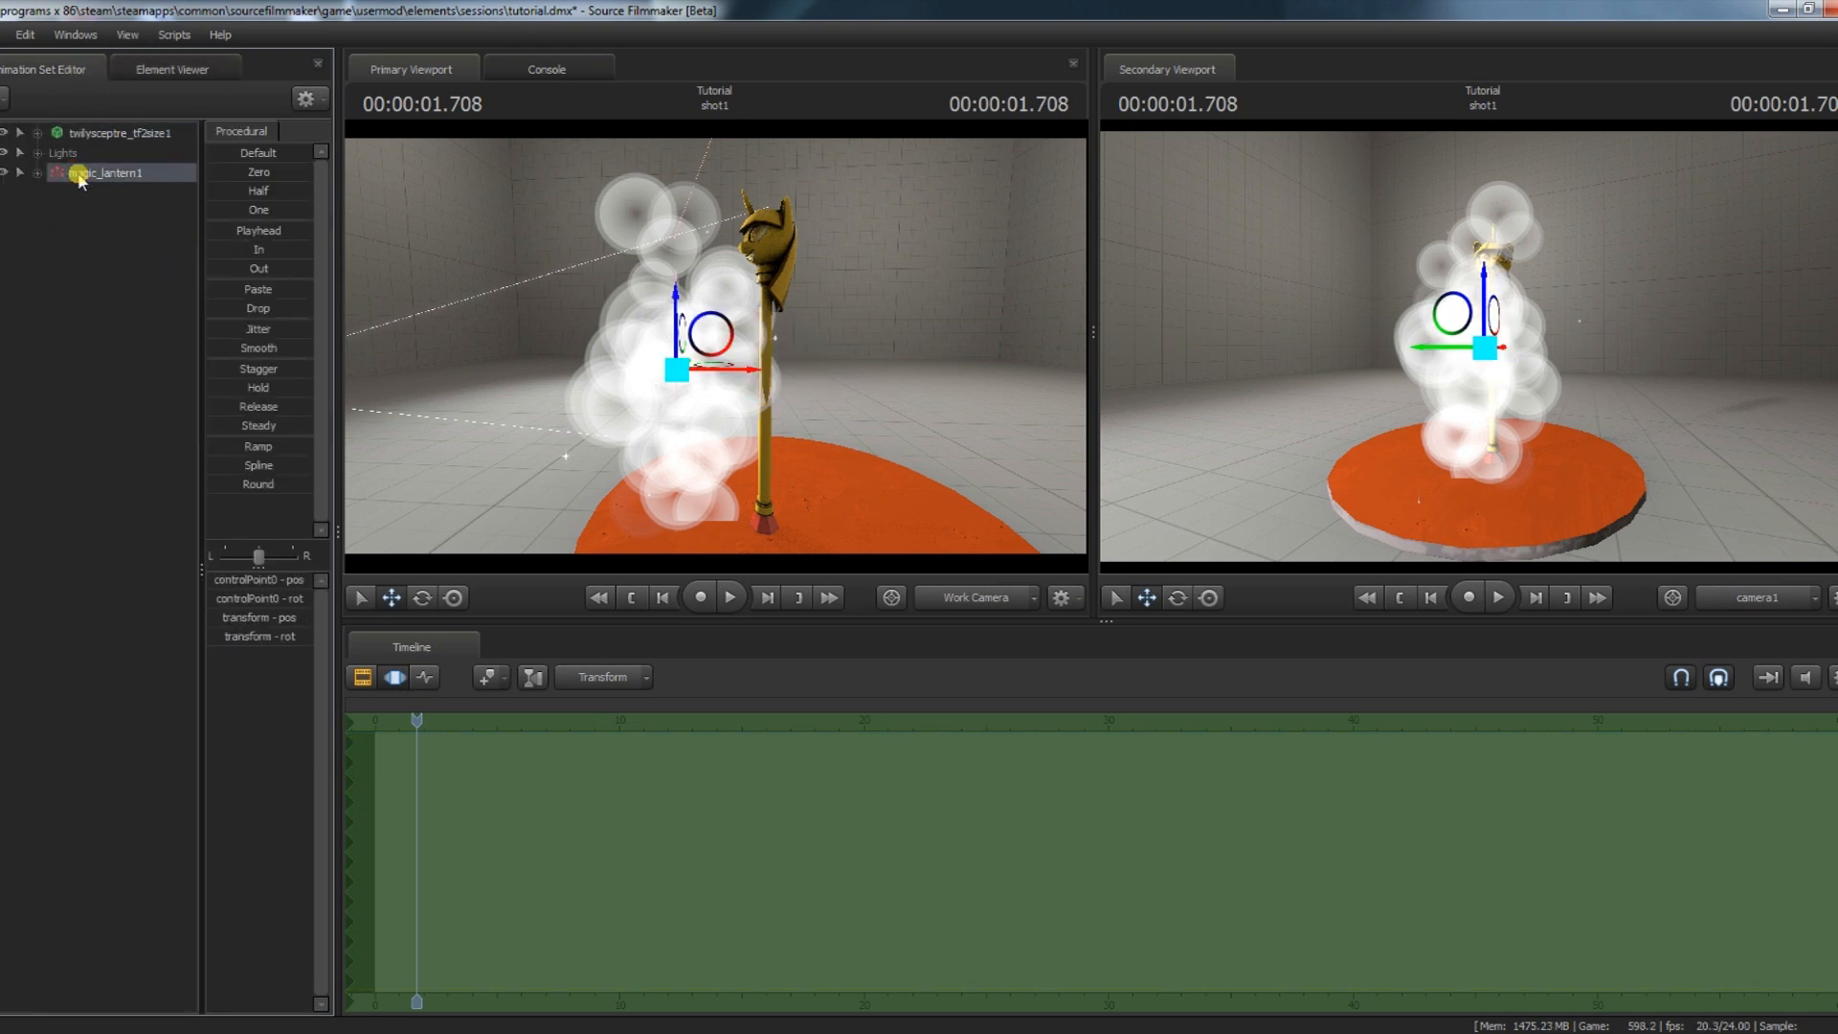
pyautogui.rightClick(79, 175)
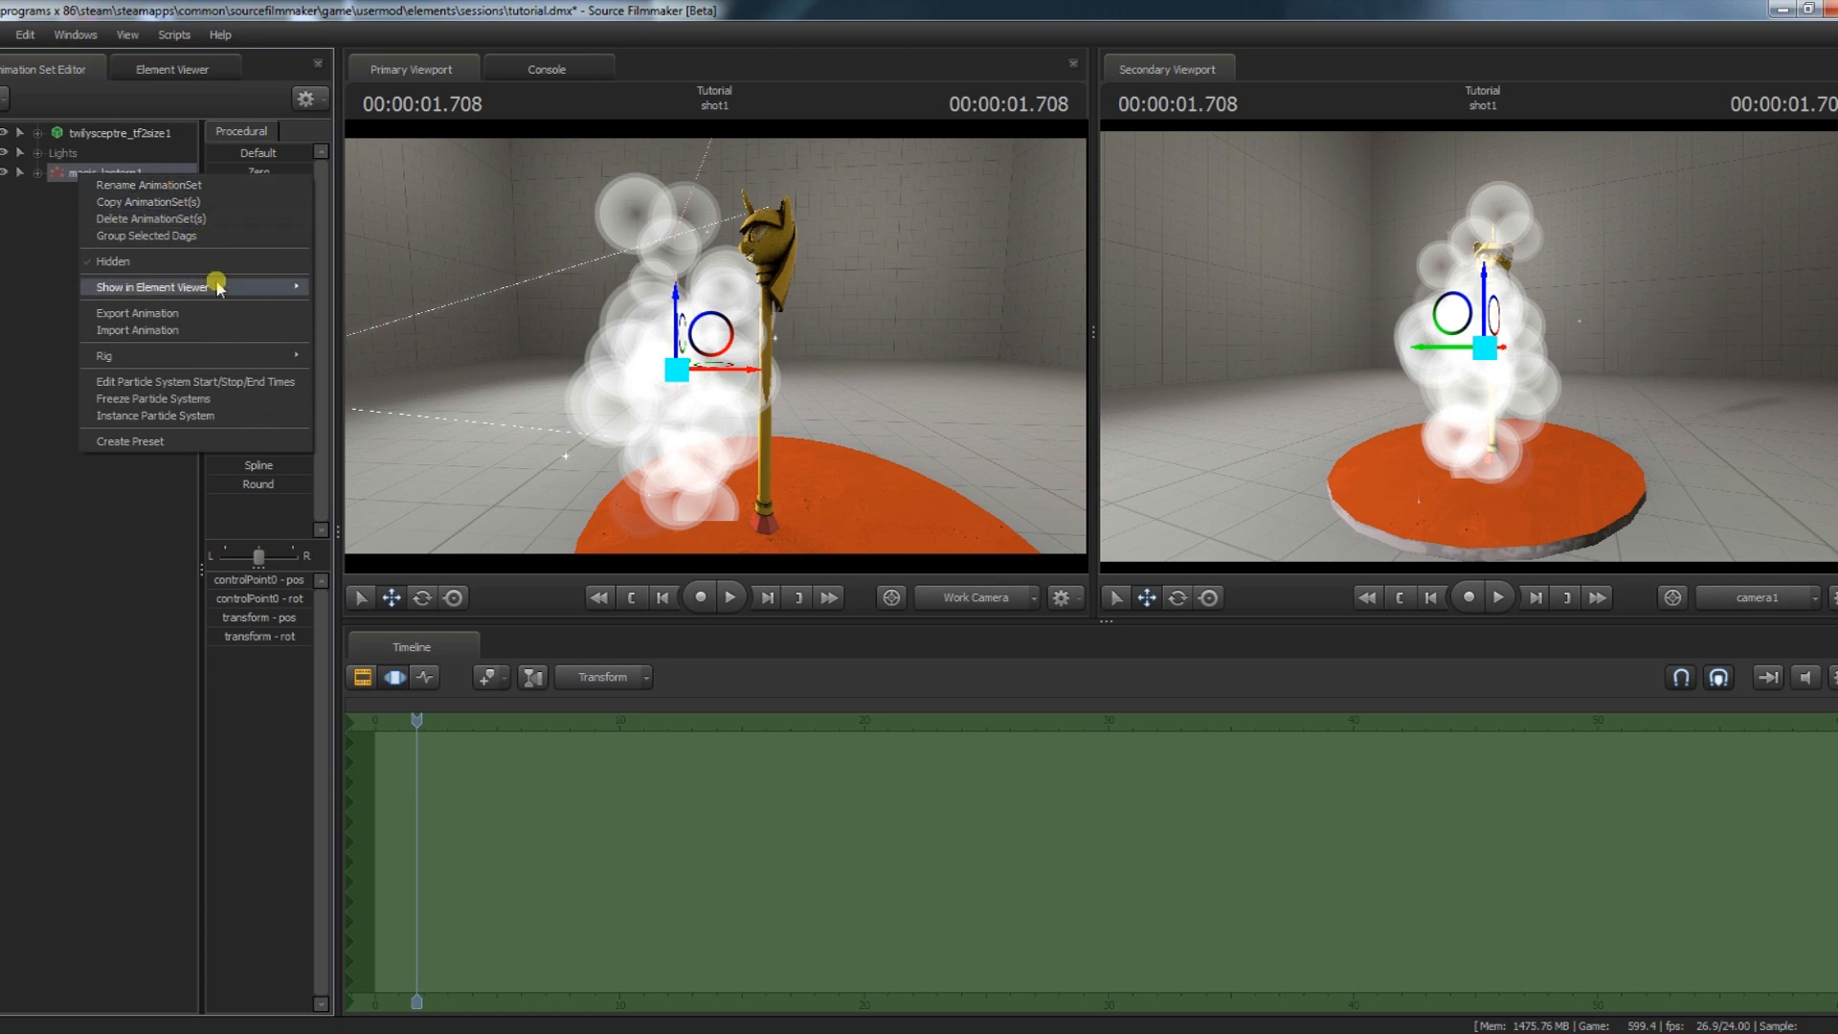
pyautogui.moveTo(212, 286)
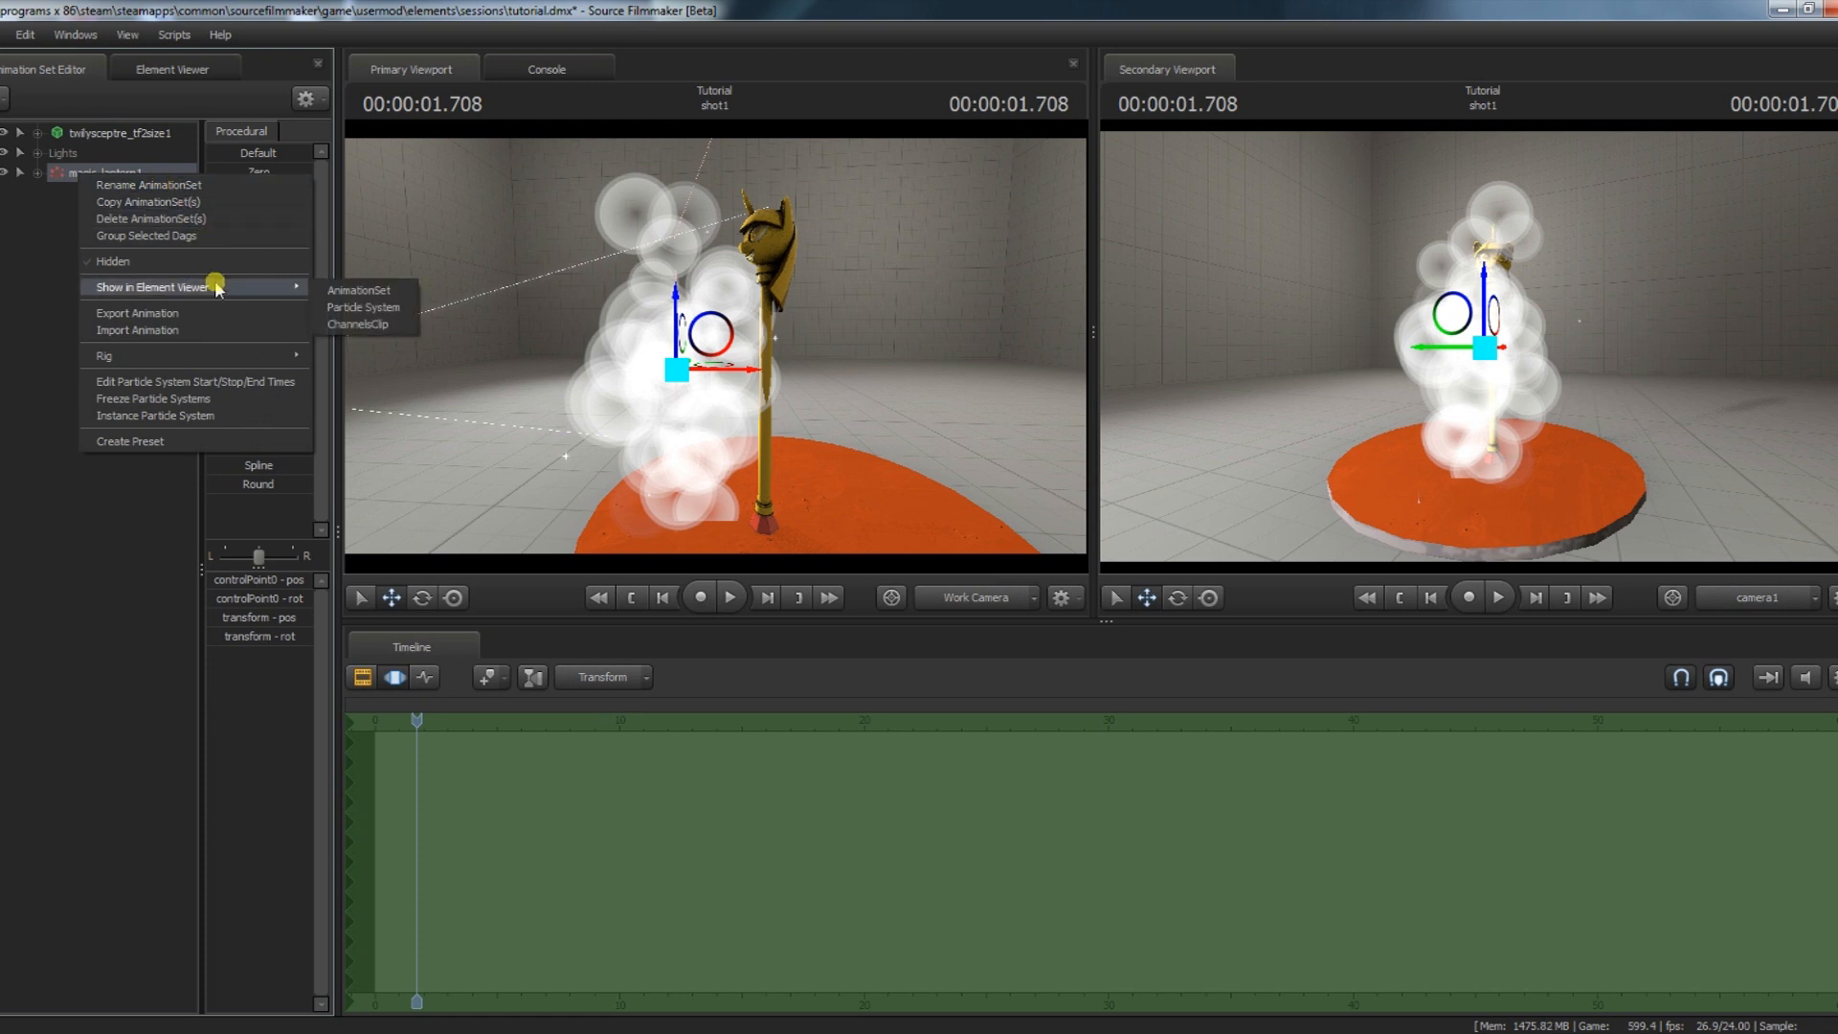
pyautogui.click(380, 308)
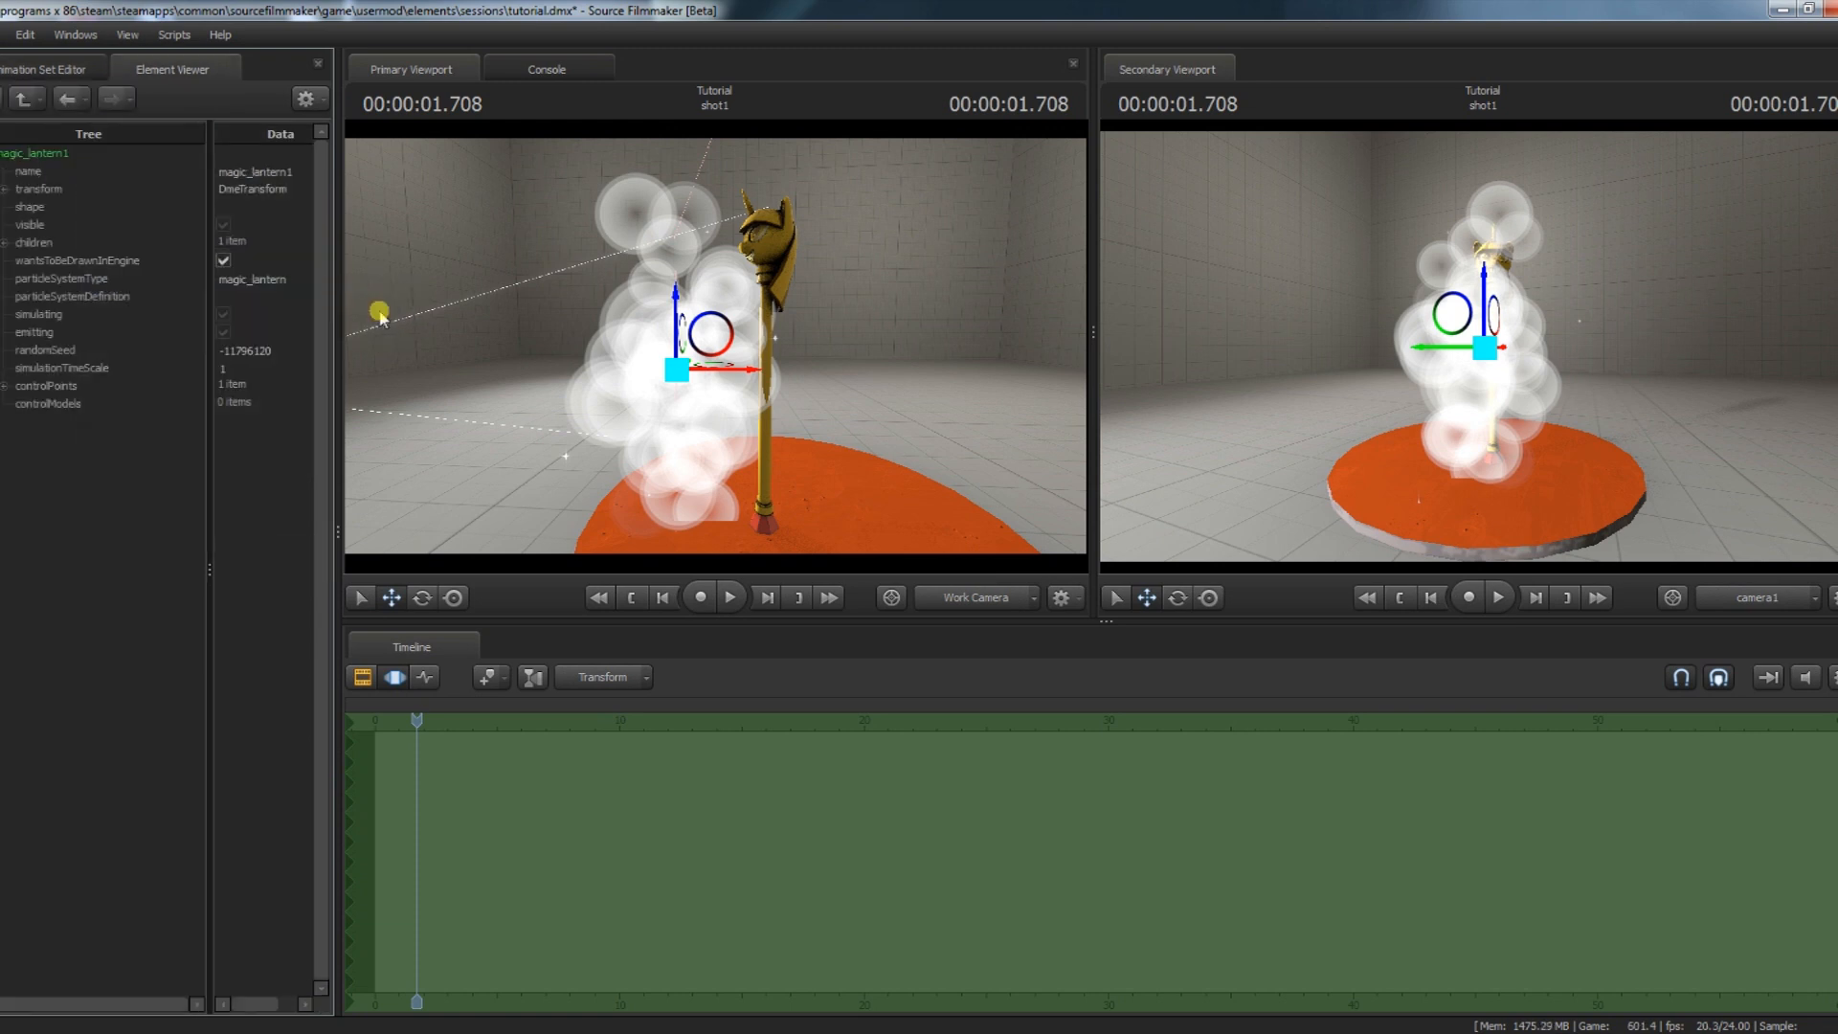
# - Paste the copied game model as a reference into the particle system's controlModels and expand that attribute
pyautogui.click(56, 405)
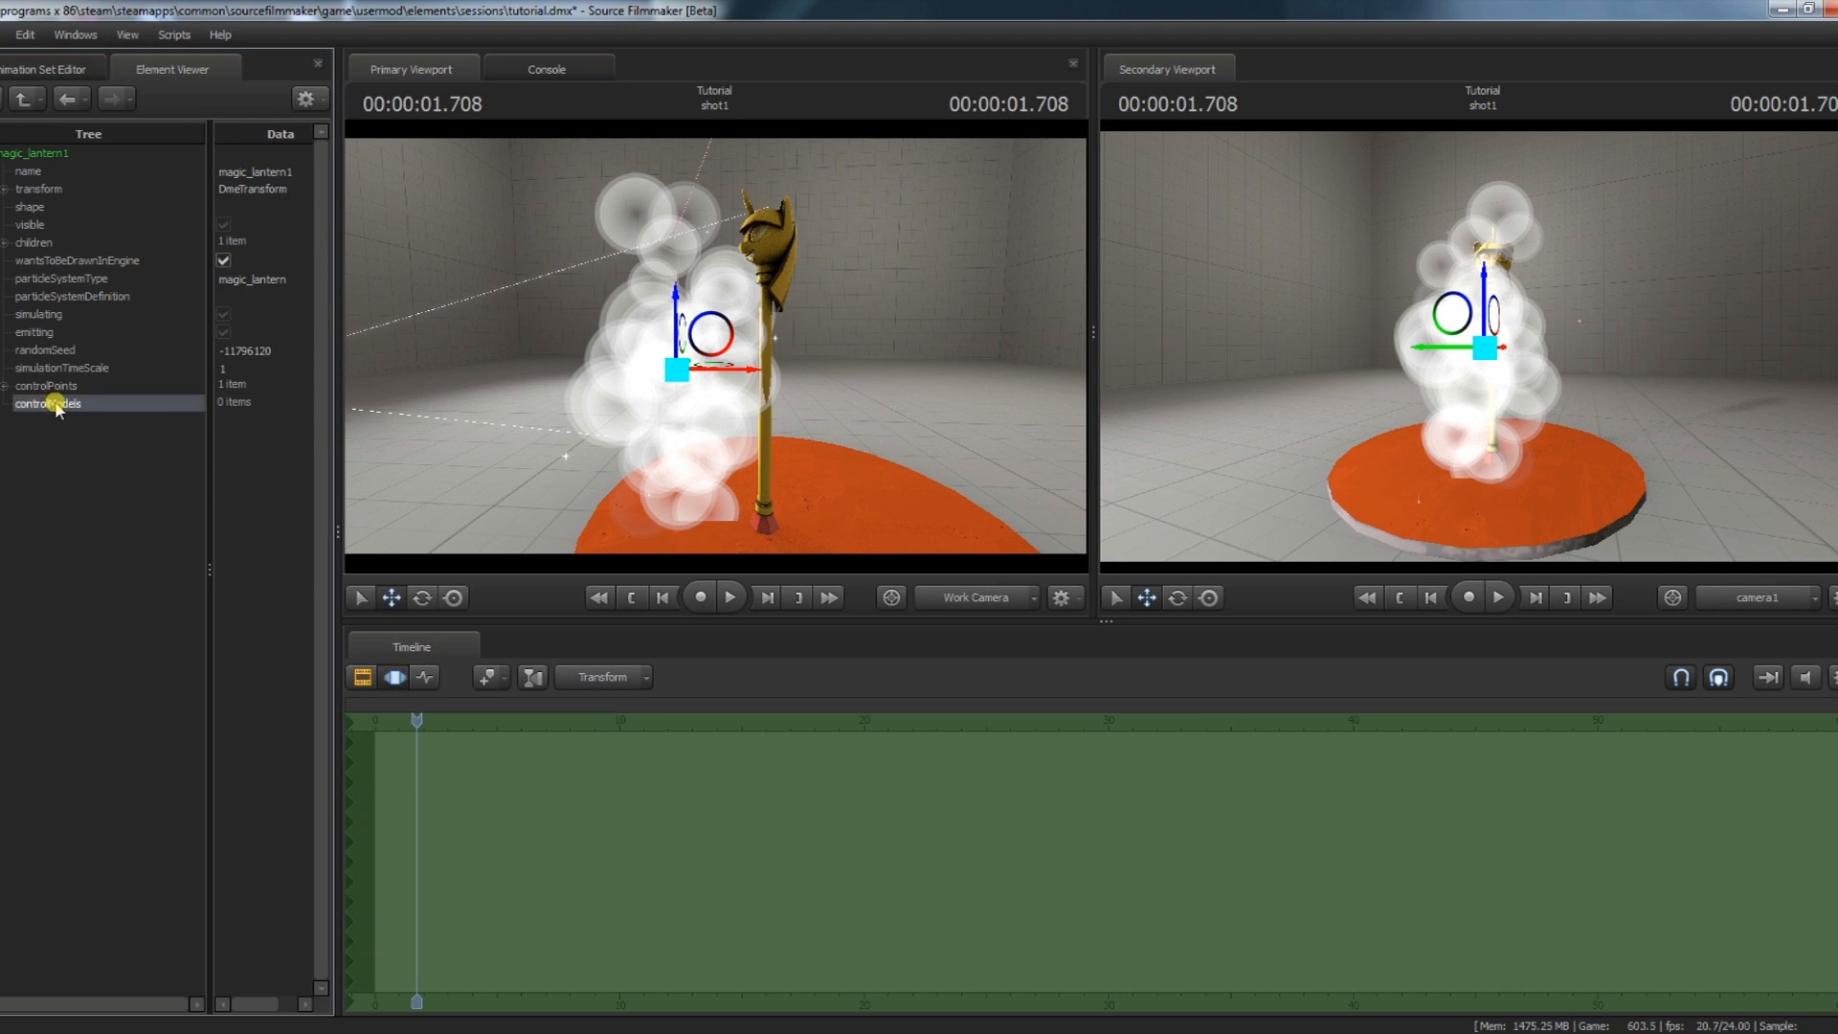
pyautogui.rightClick(56, 405)
pyautogui.moveTo(151, 463)
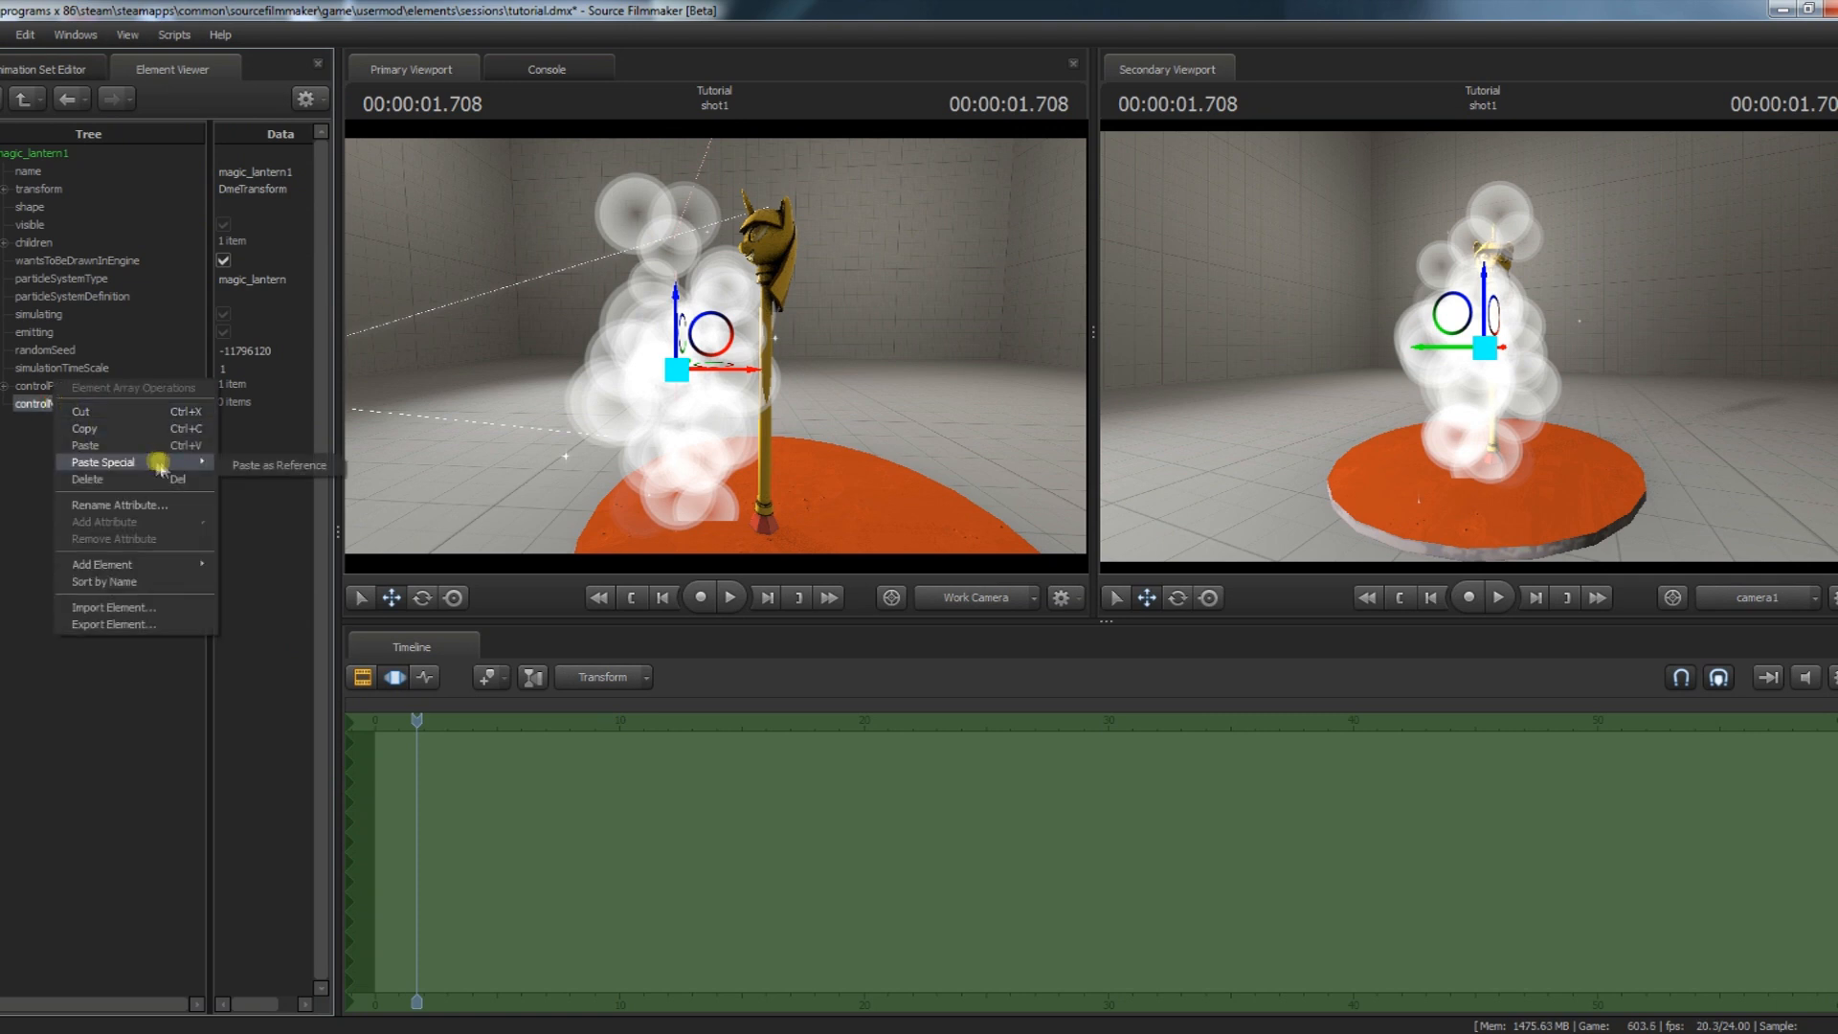
pyautogui.click(259, 466)
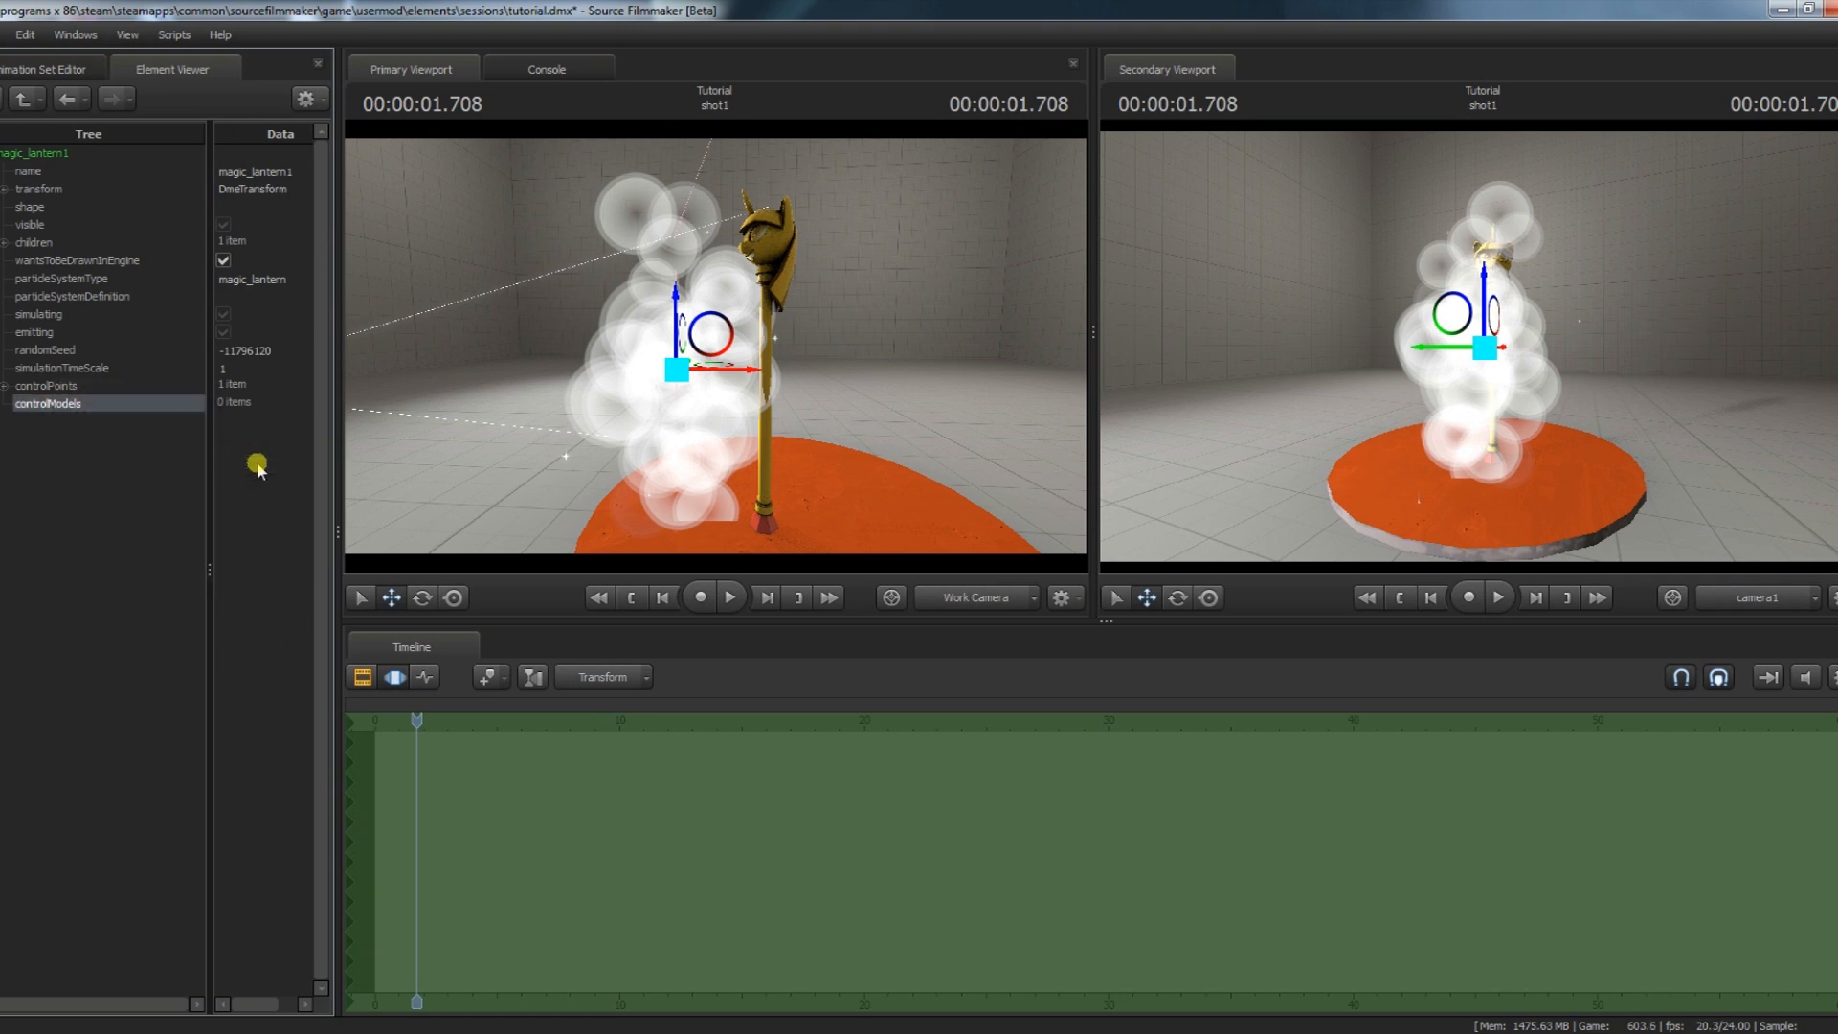
pyautogui.click(7, 406)
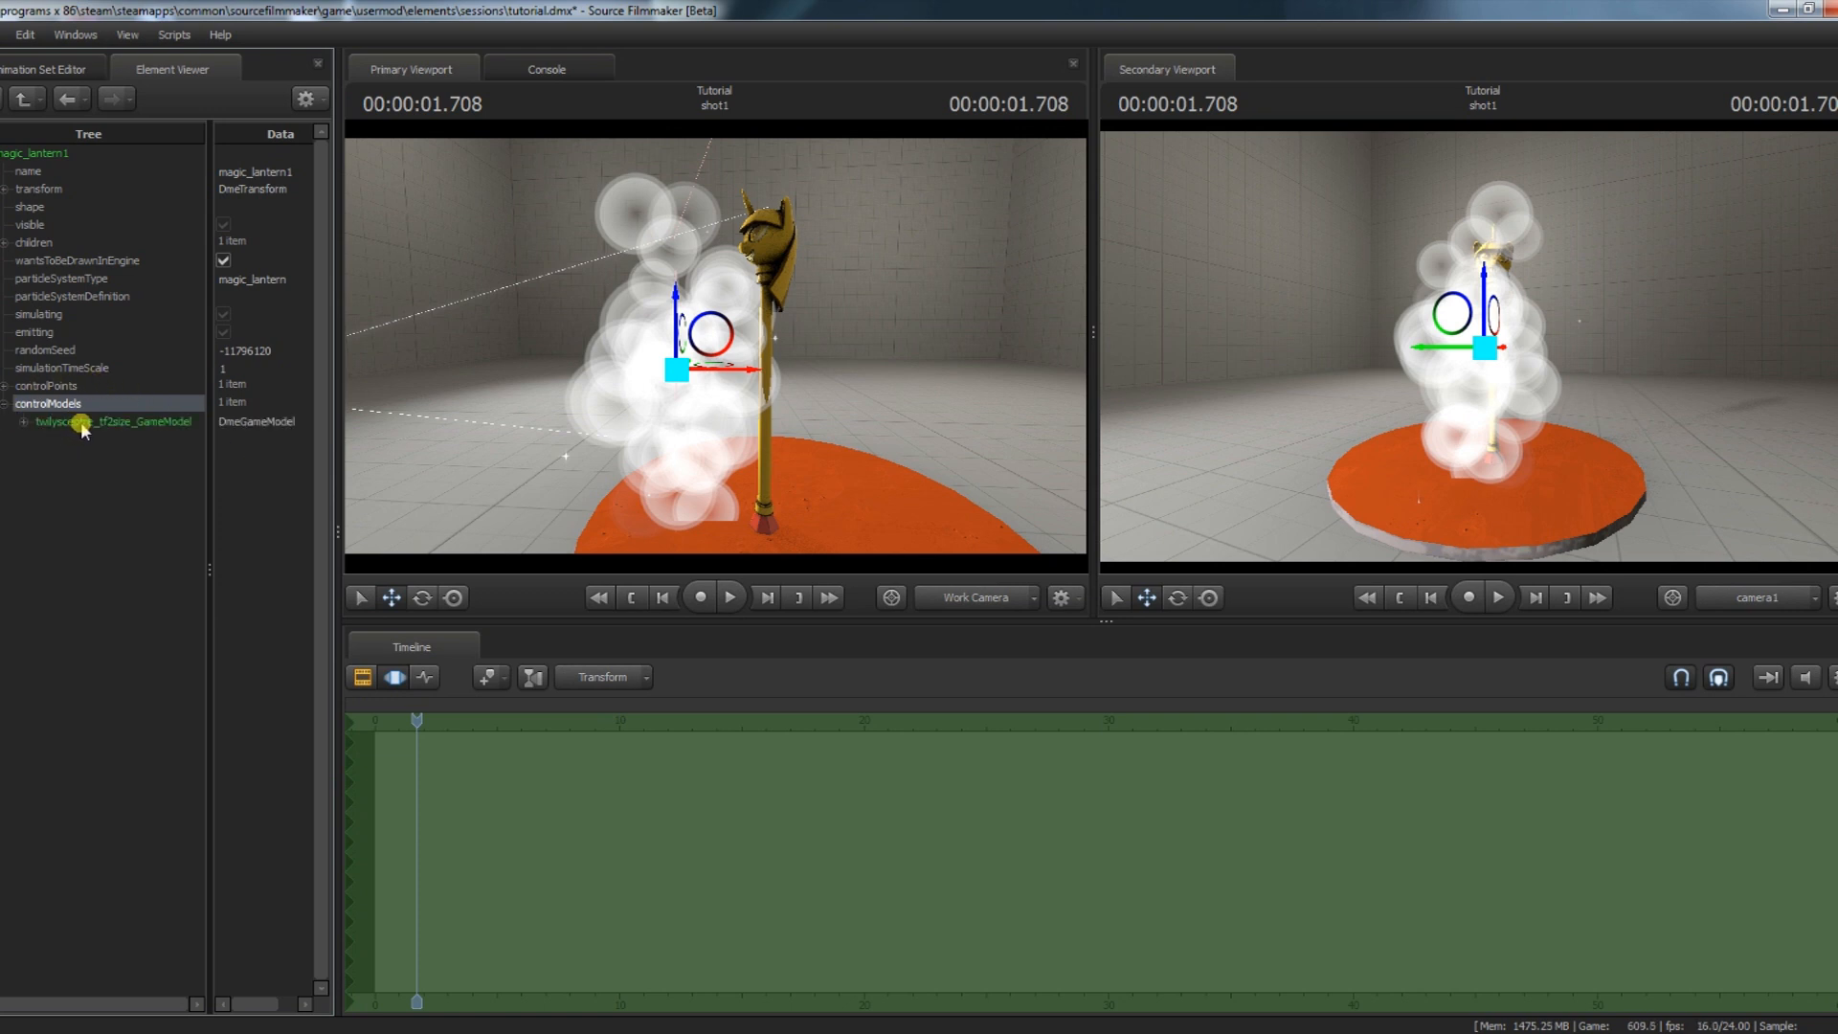
# - Instance the particle system of the magic_lantern1 animation set, dismissing the crashed converter and repeating the operation
pyautogui.click(78, 73)
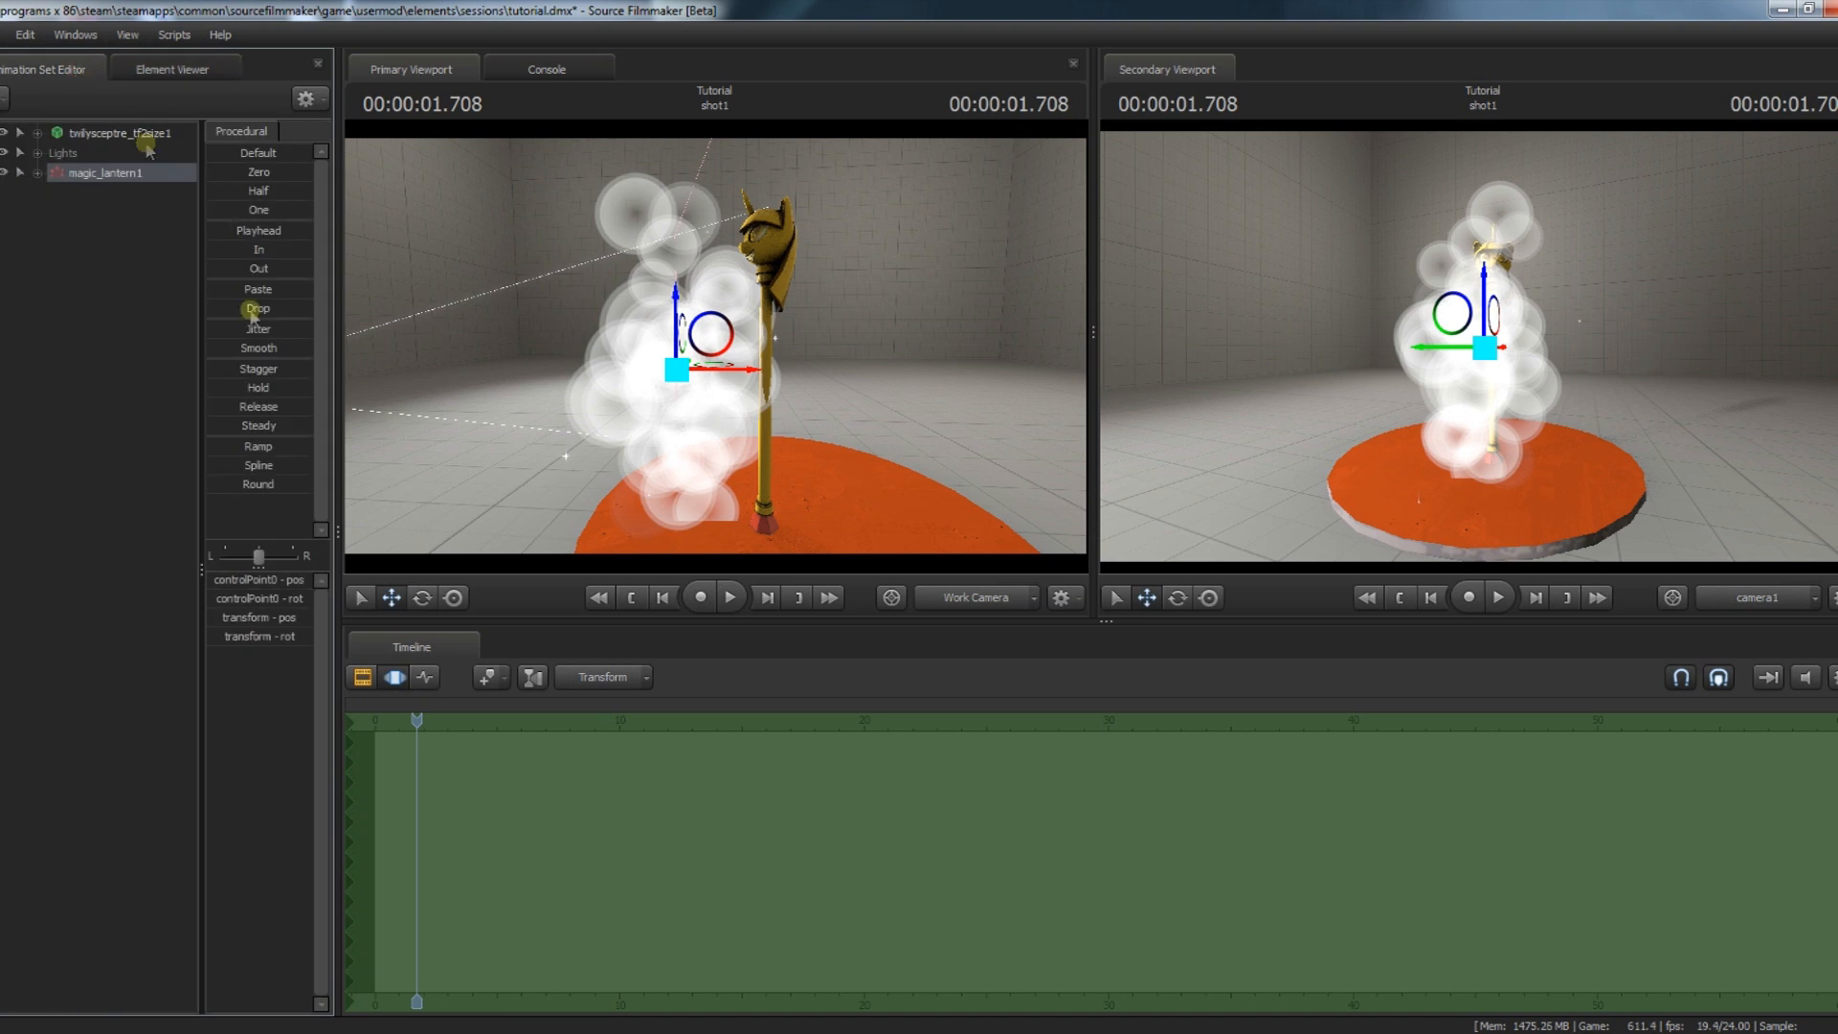
pyautogui.moveTo(416, 719); pyautogui.dragTo(422, 720)
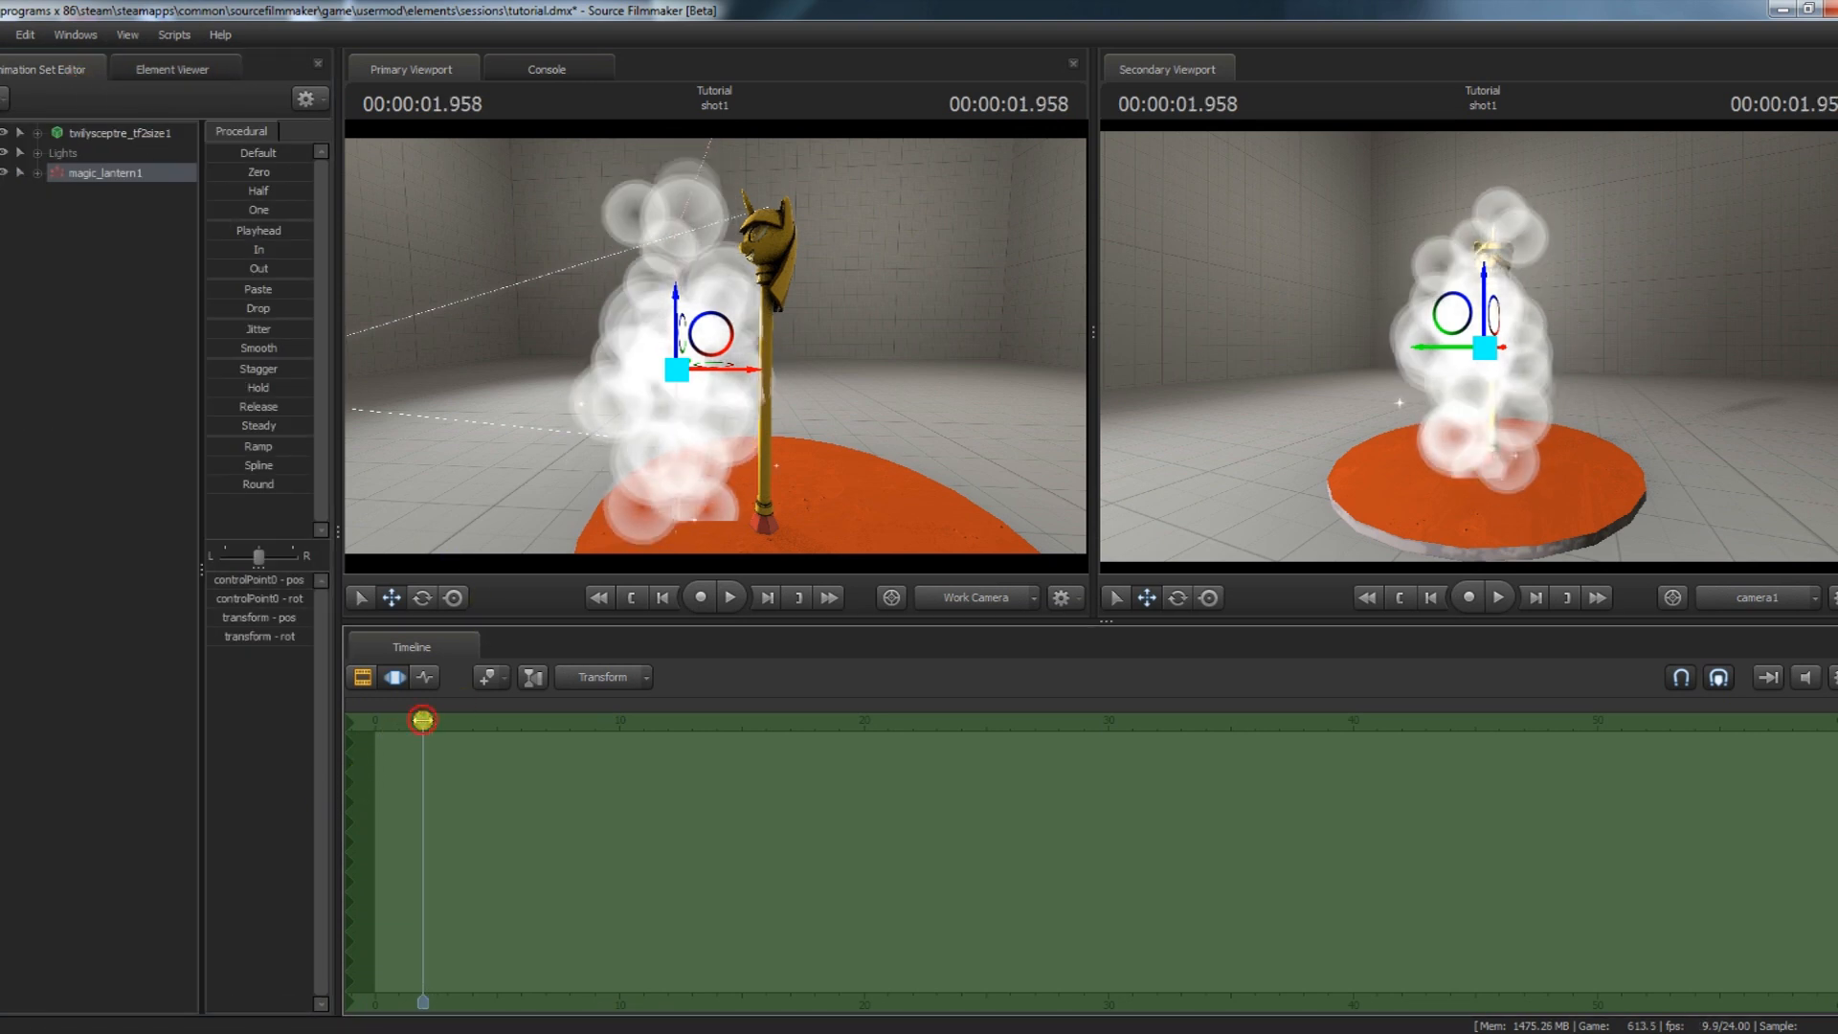
pyautogui.rightClick(100, 175)
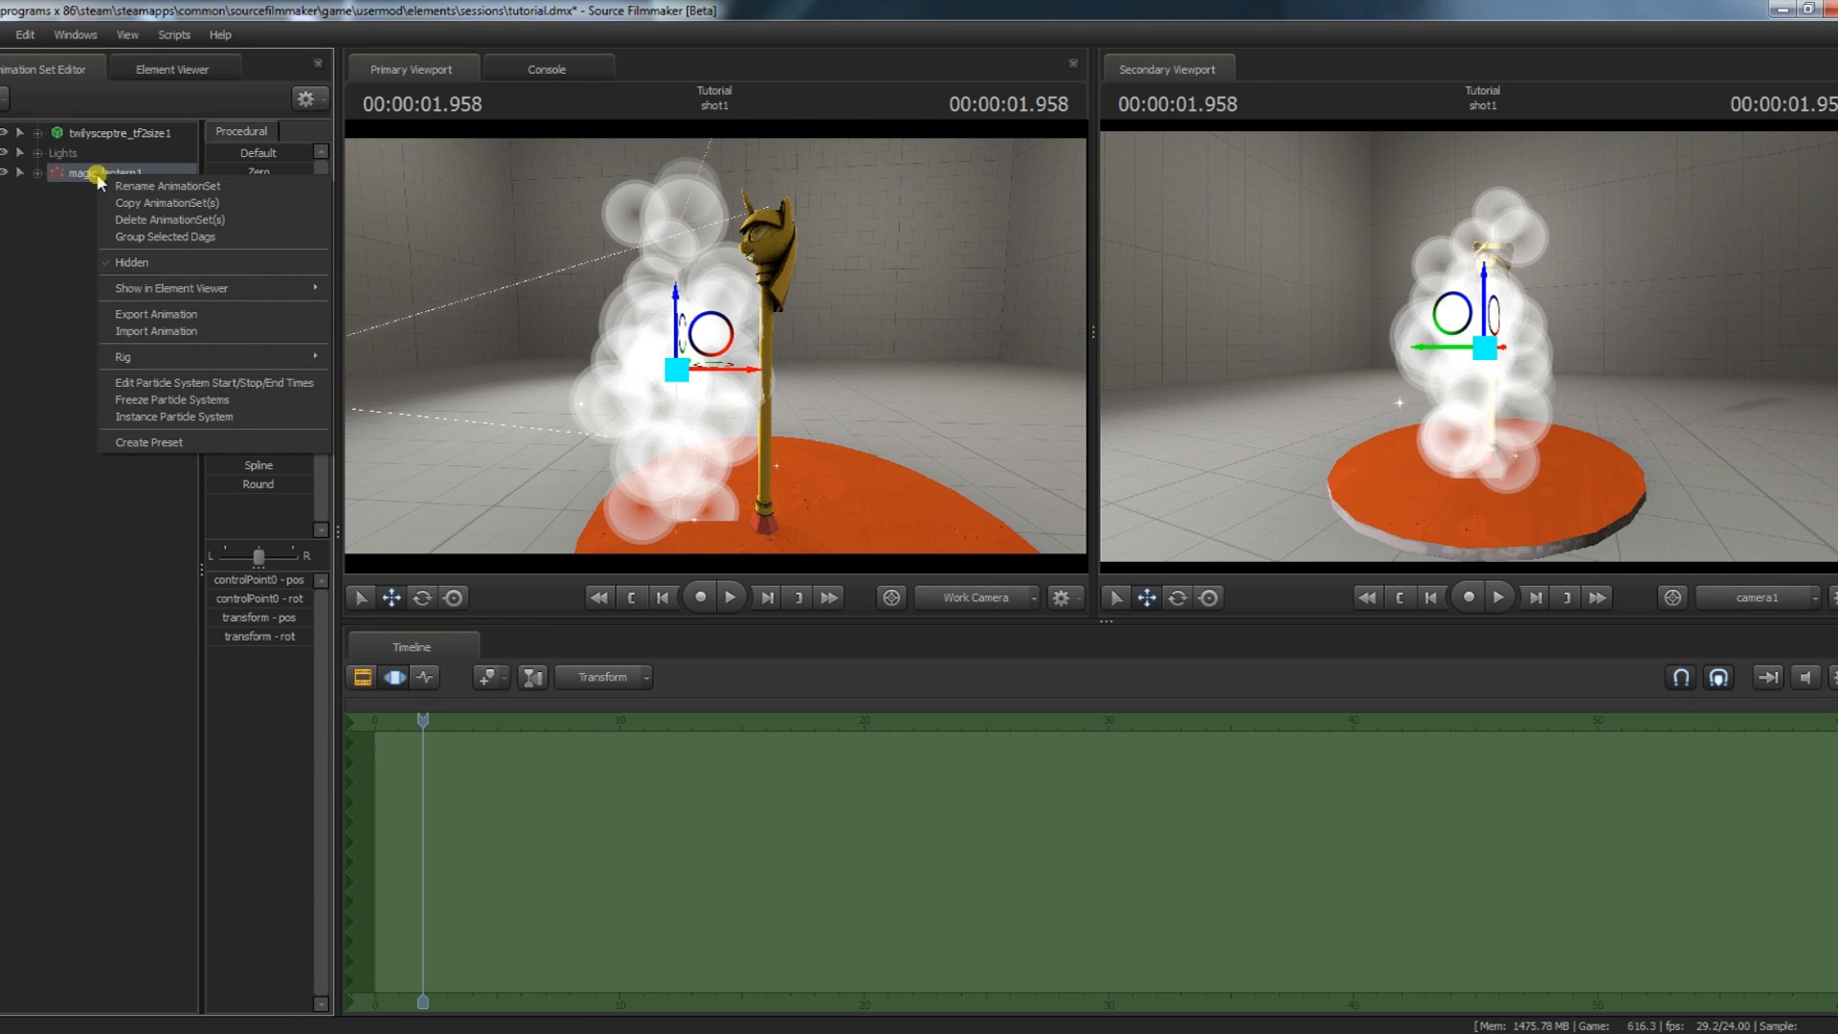
pyautogui.click(185, 418)
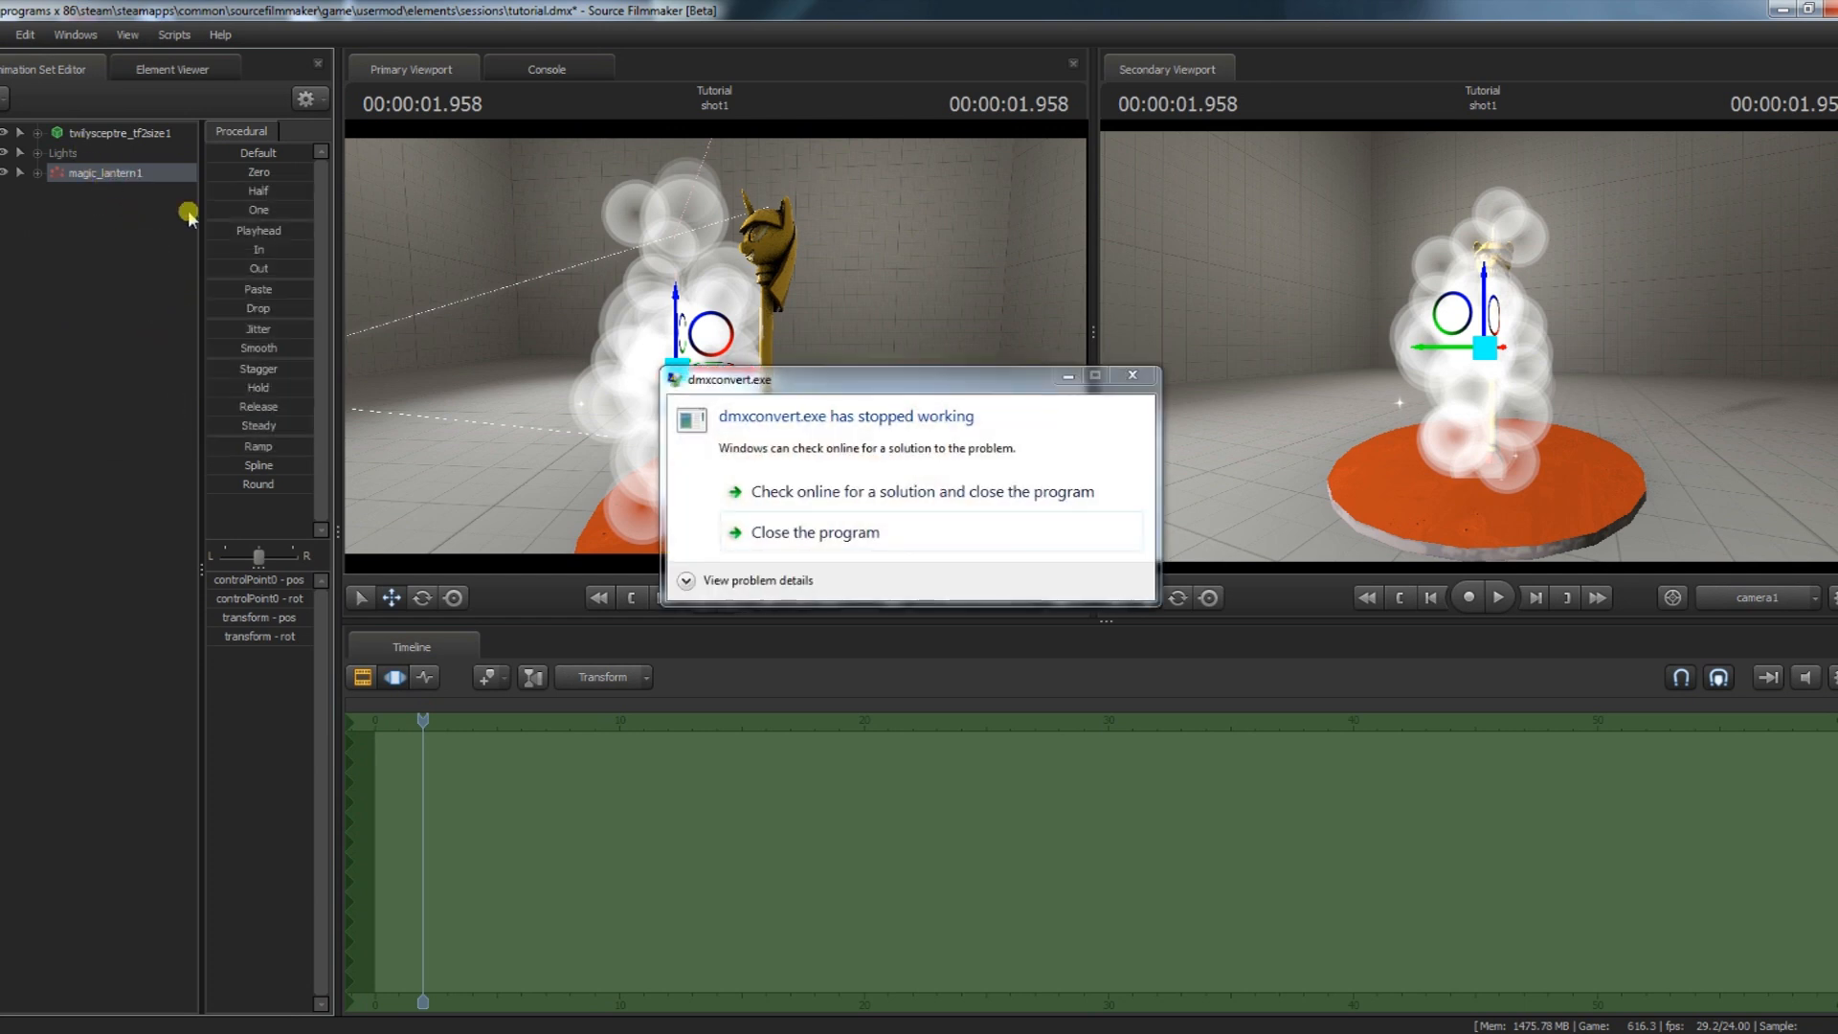
pyautogui.click(859, 533)
pyautogui.rightClick(96, 174)
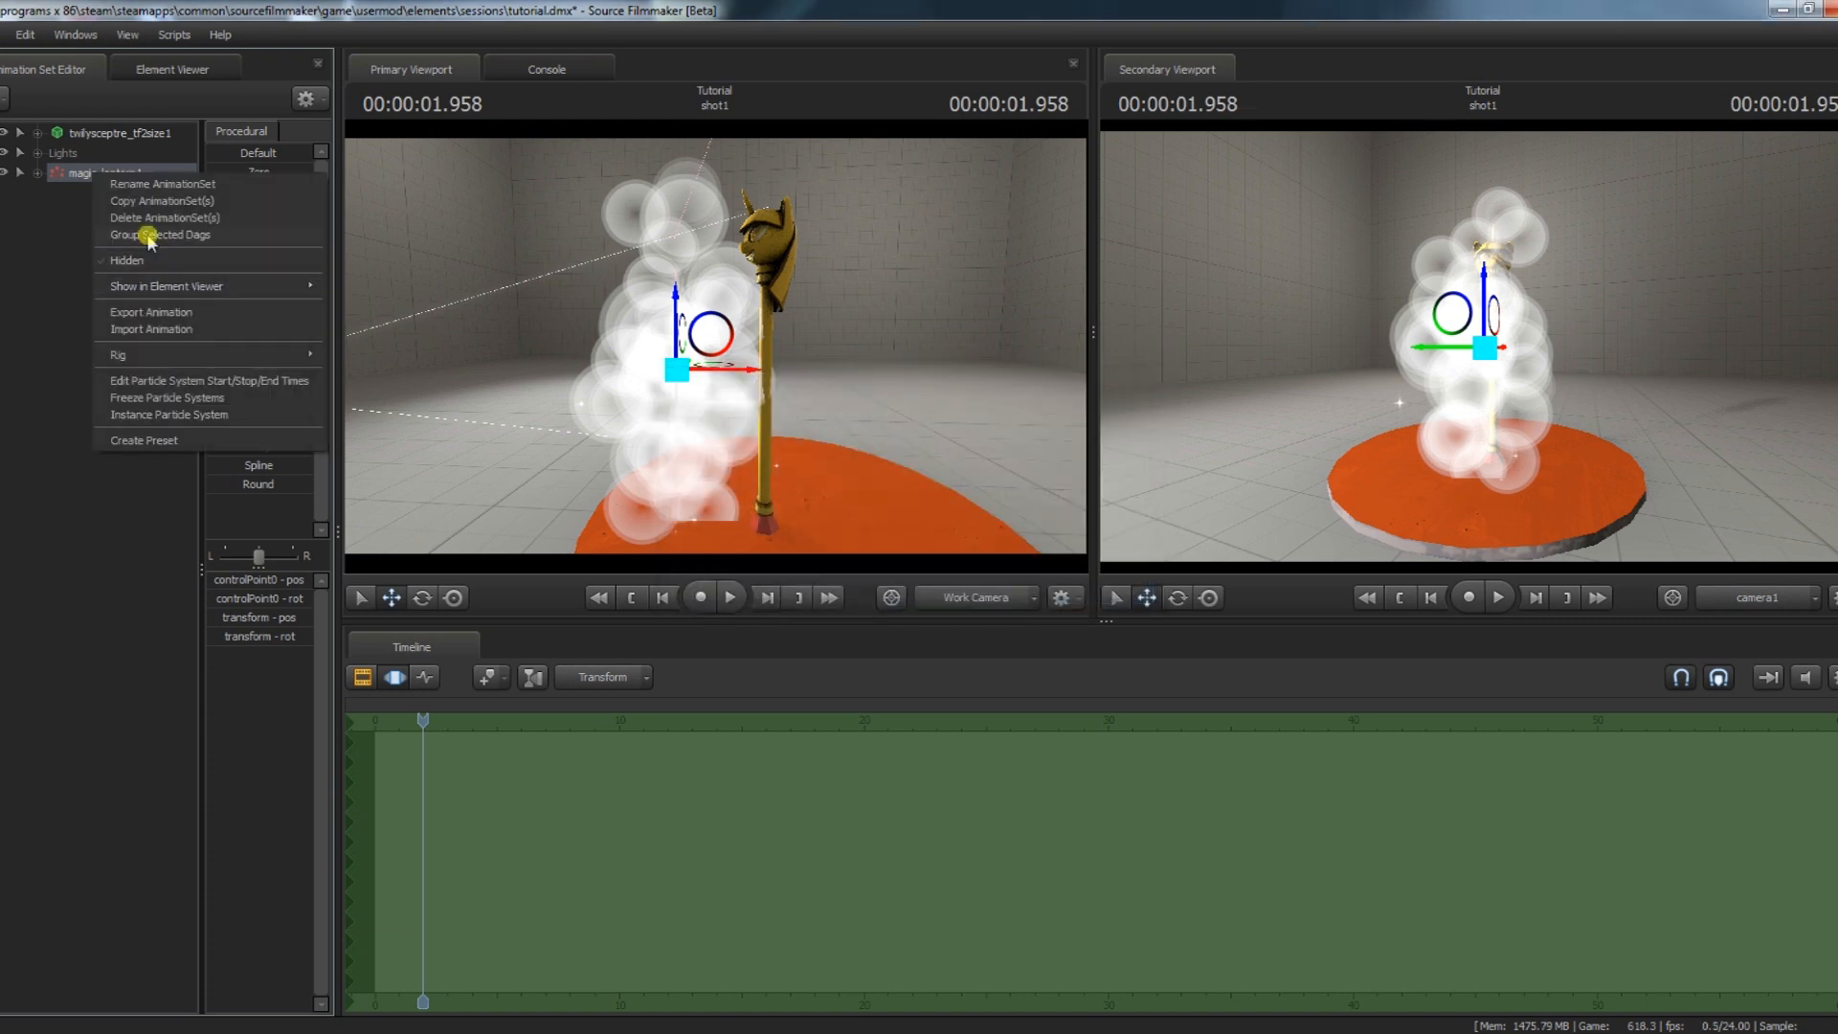
pyautogui.click(167, 415)
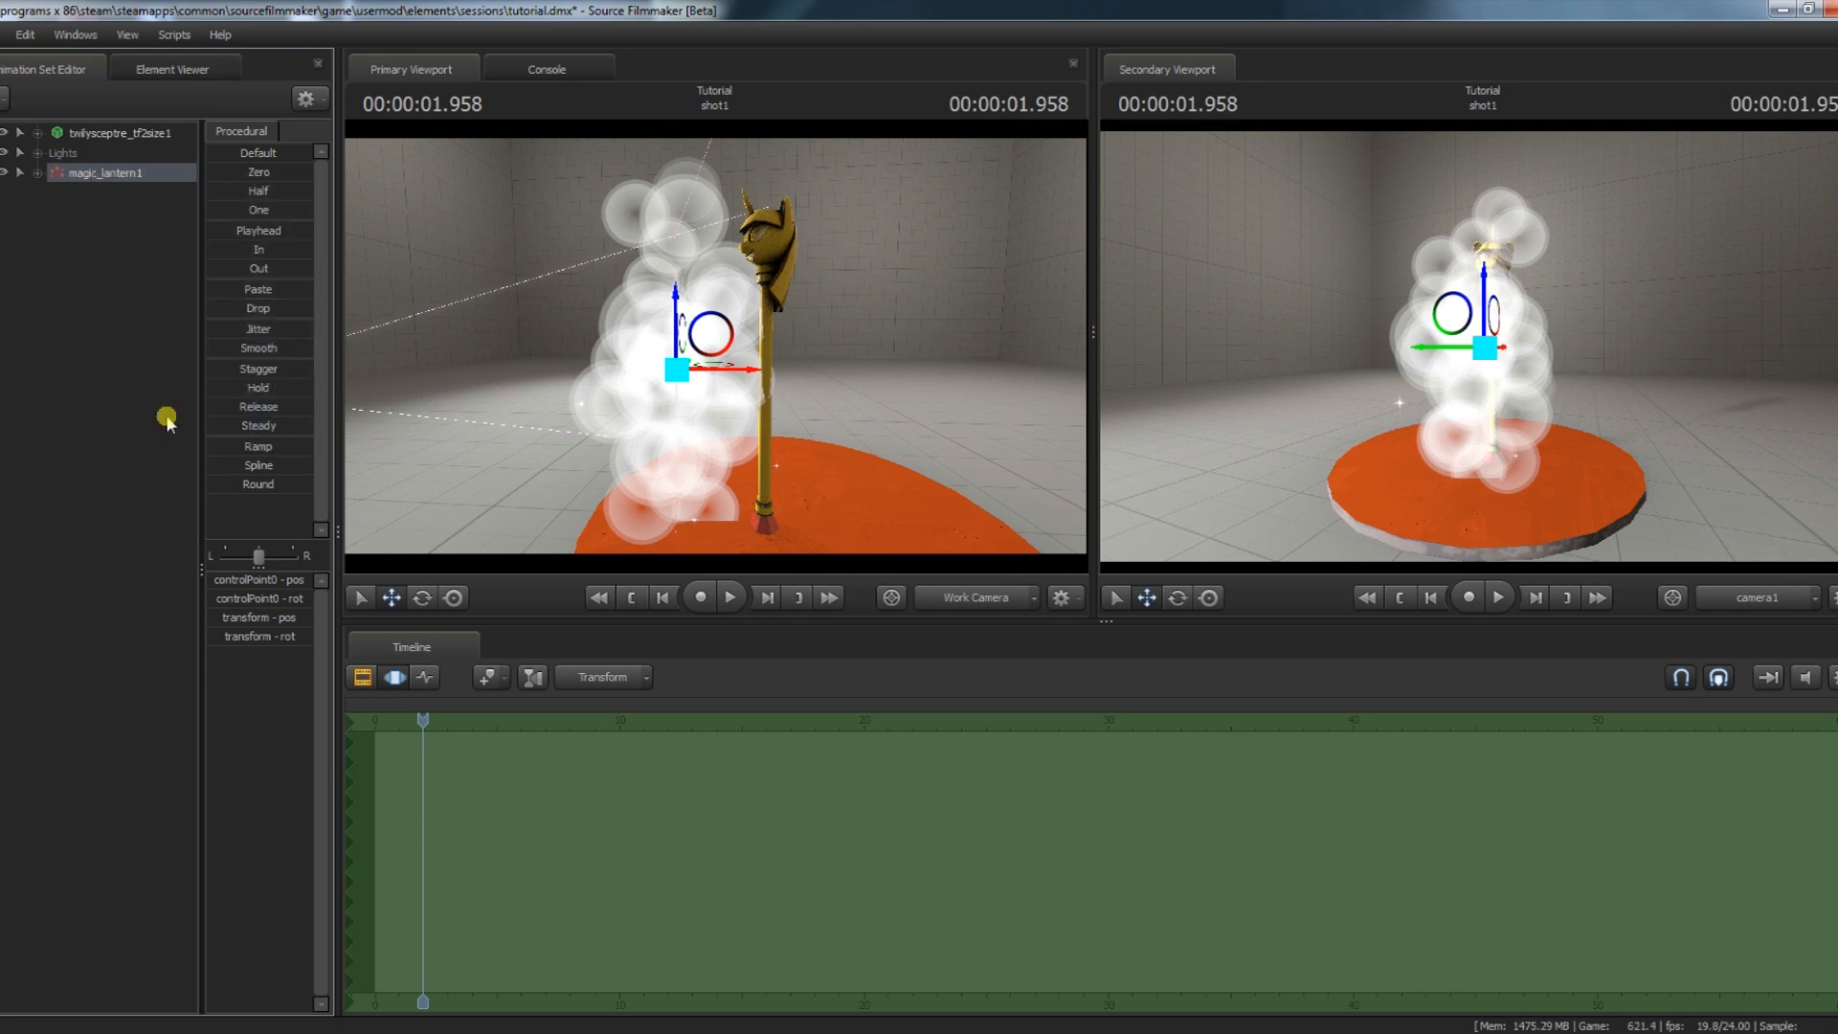
# - Open the magic_lantern definition of the magic_lantern1 particle system for editing
pyautogui.rightClick(112, 173)
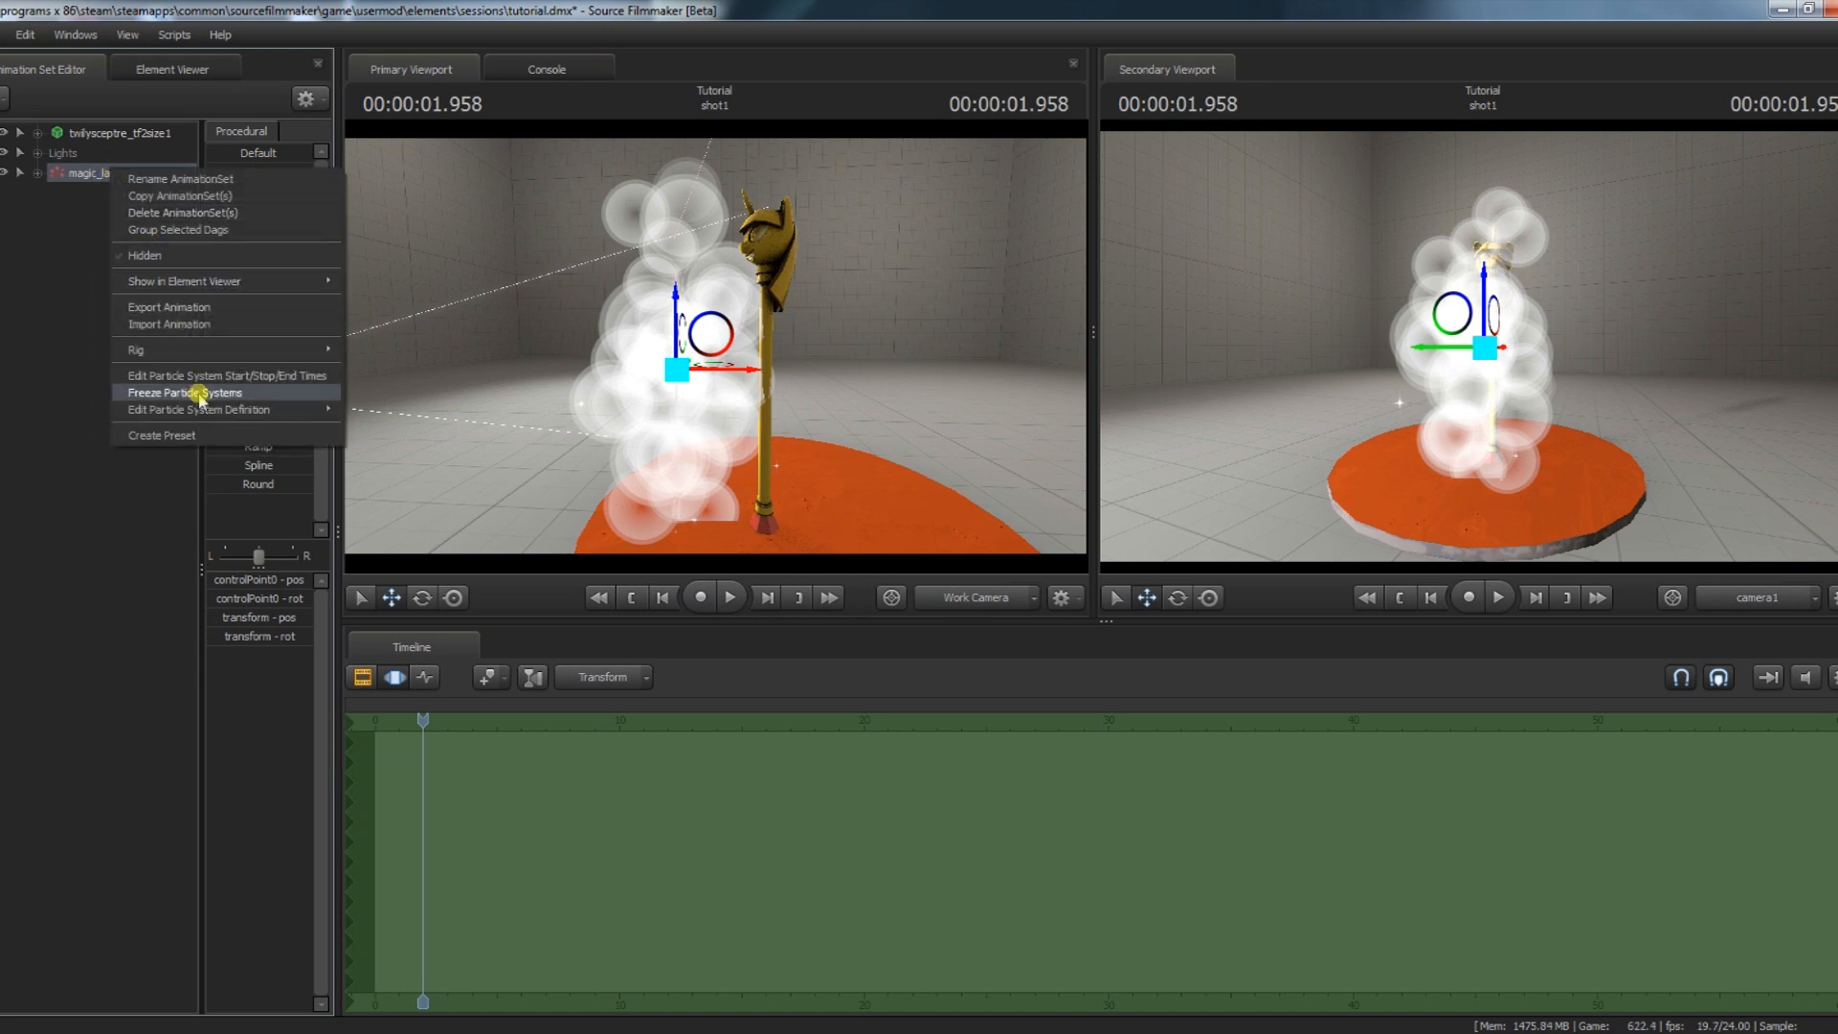
pyautogui.moveTo(201, 409)
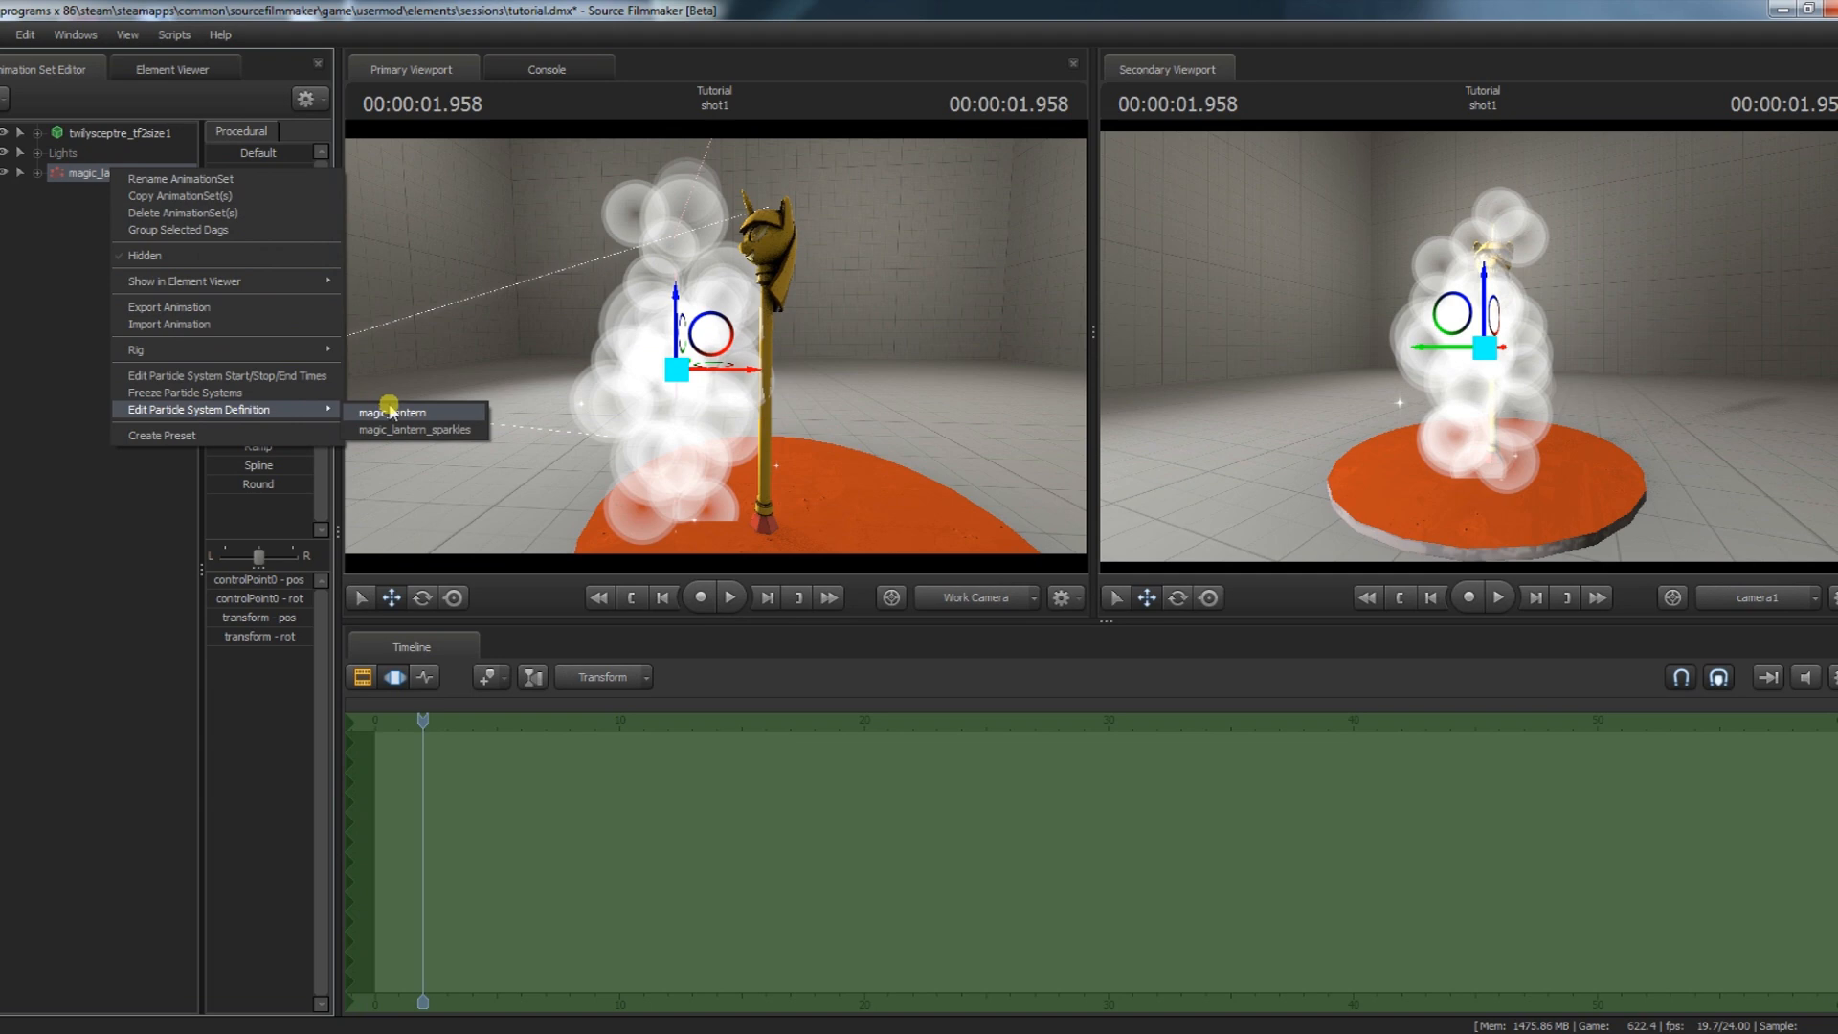
pyautogui.click(438, 414)
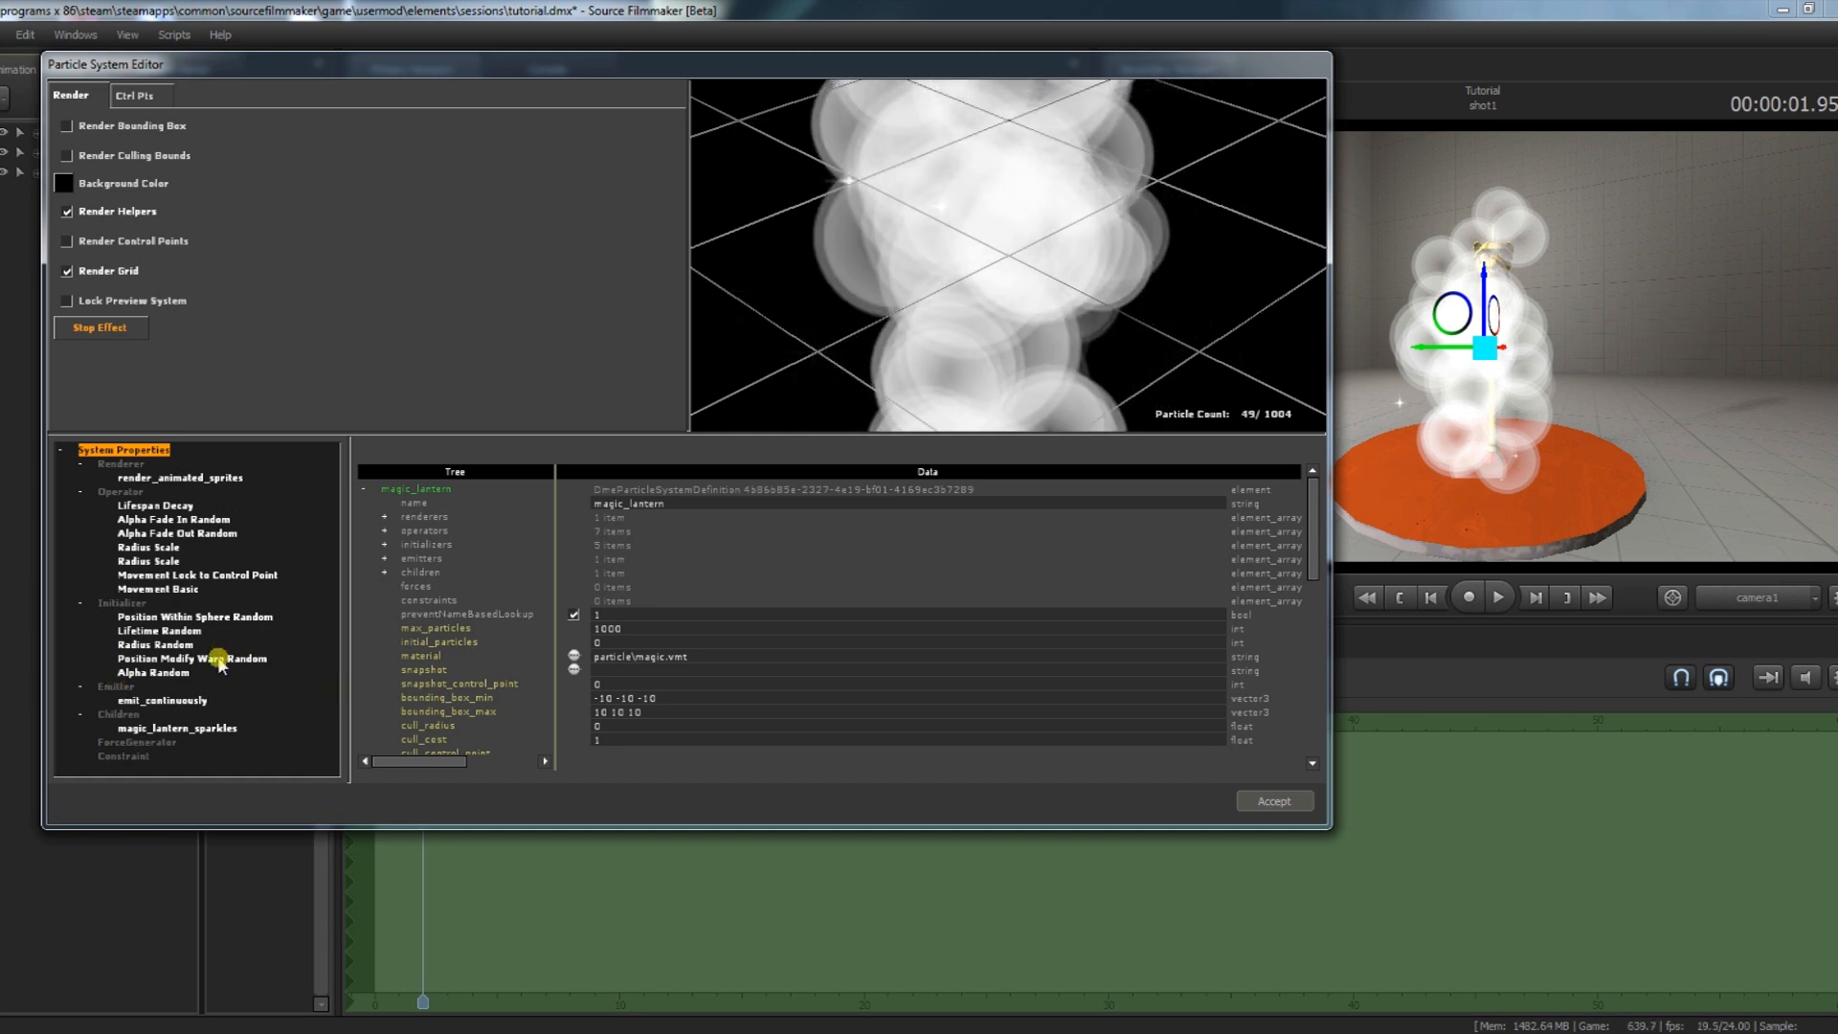
pyautogui.rightClick(107, 603)
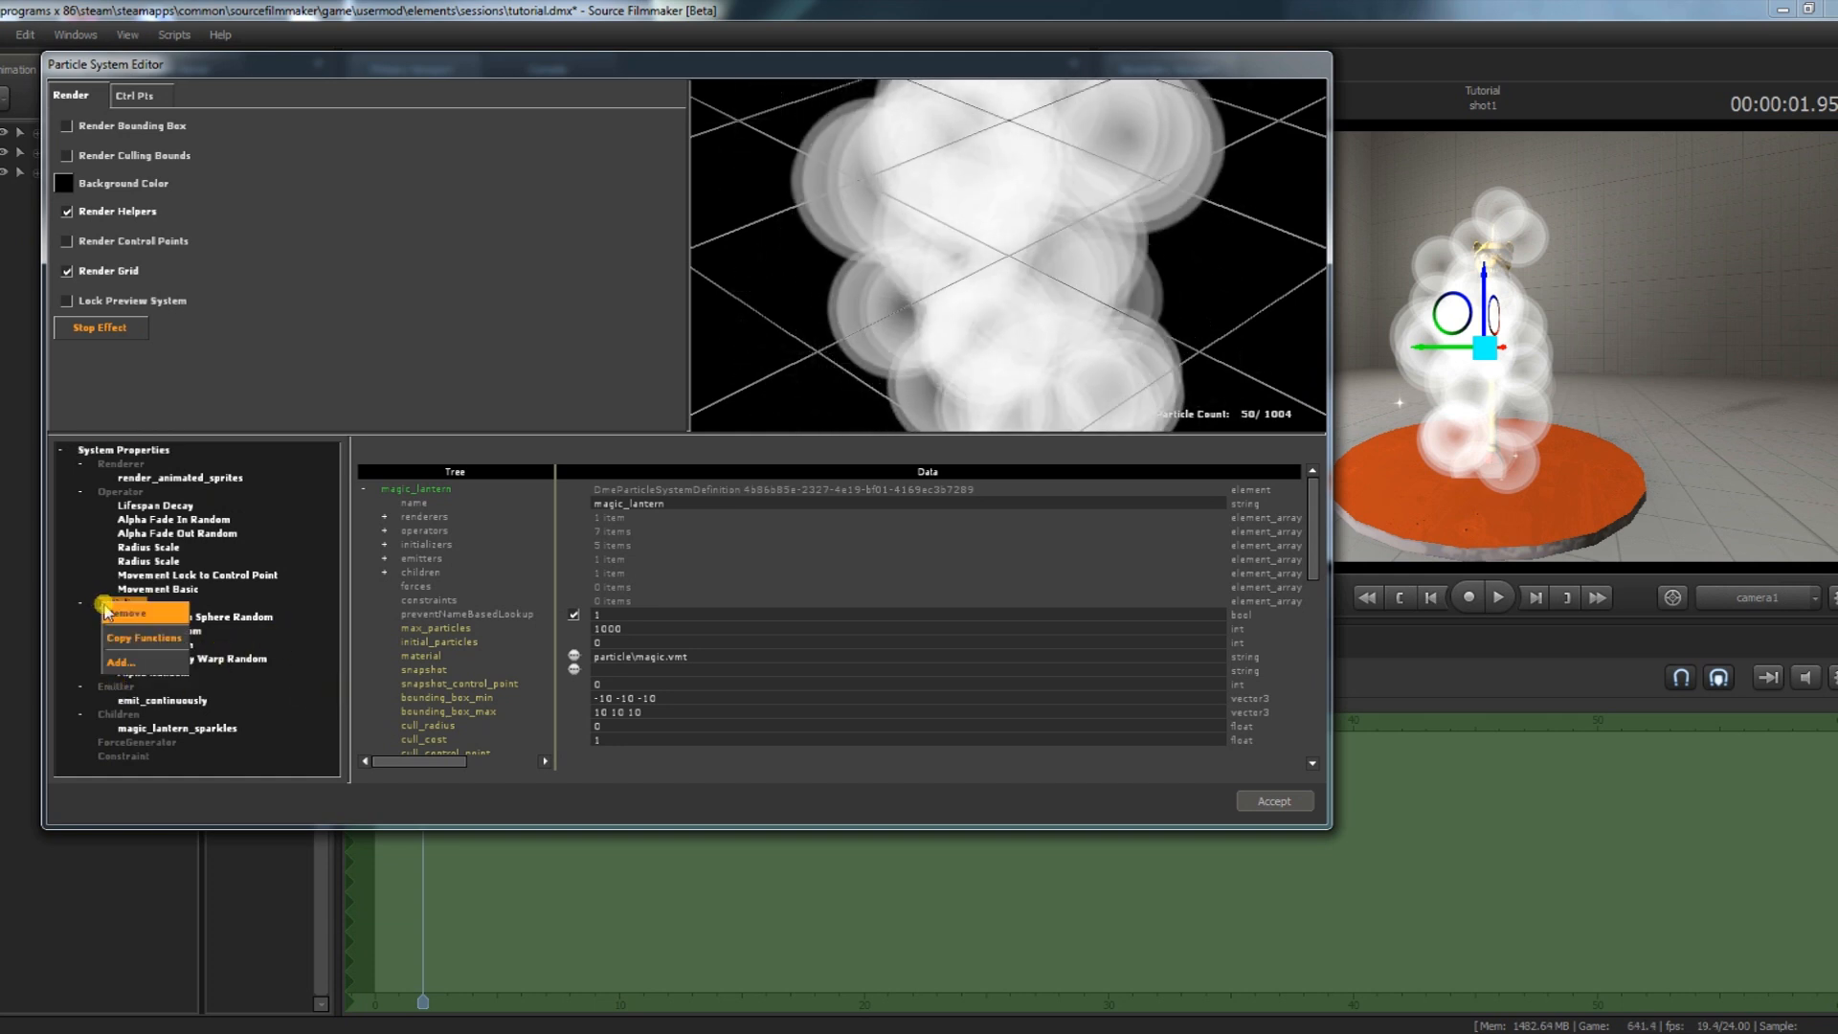
pyautogui.click(144, 639)
pyautogui.scroll(-10, 768, 490)
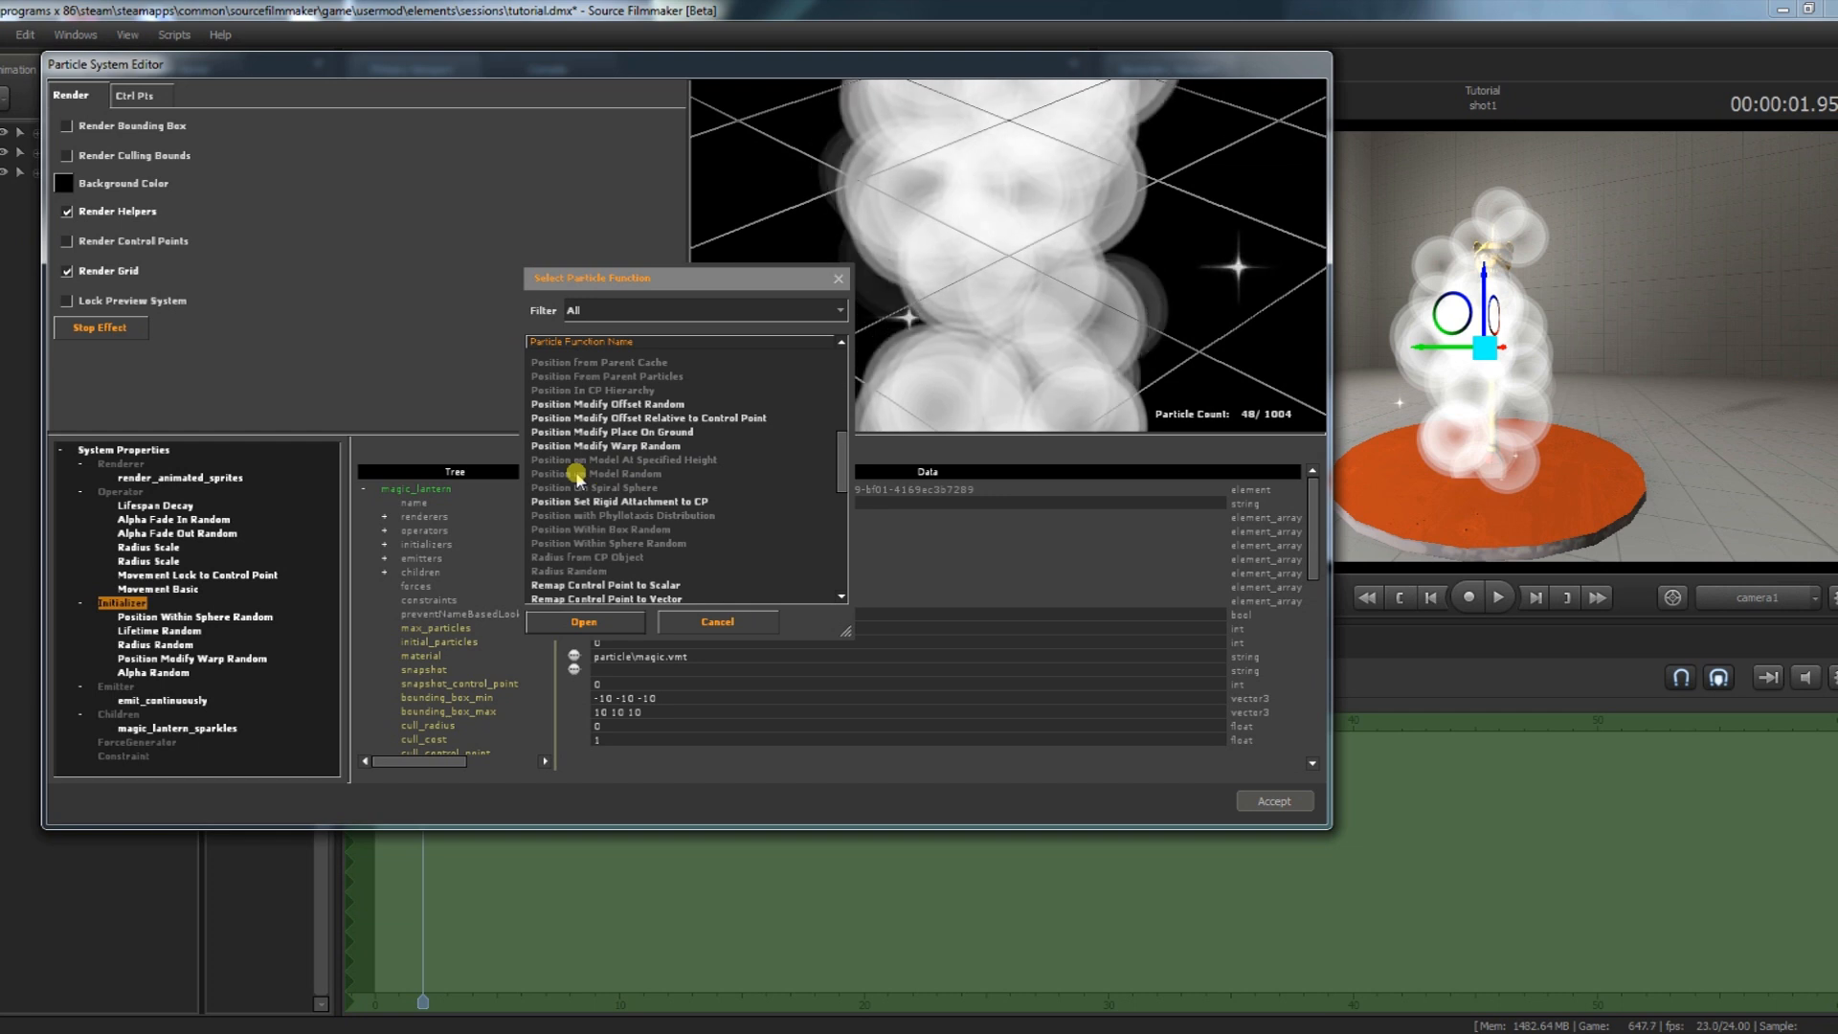
pyautogui.click(692, 619)
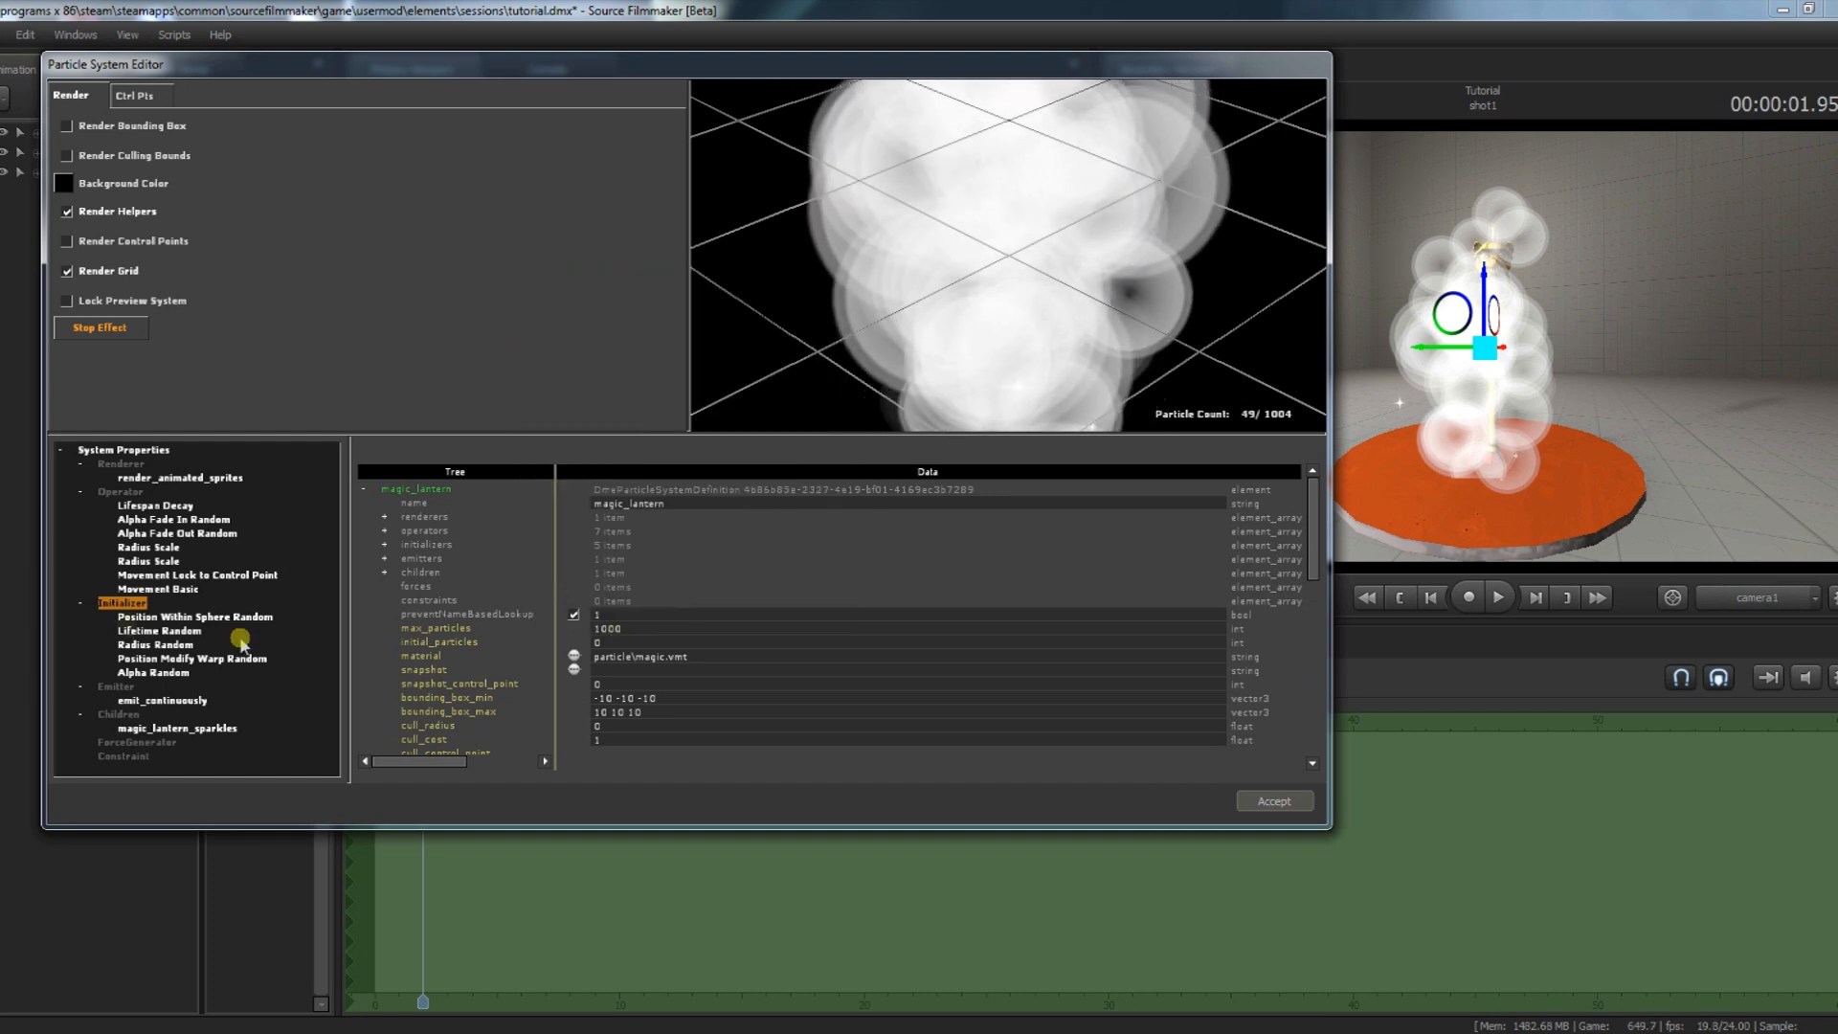
# - Remove the Position Modify Warp Random initializer from the magic_lantern definition
pyautogui.click(178, 659)
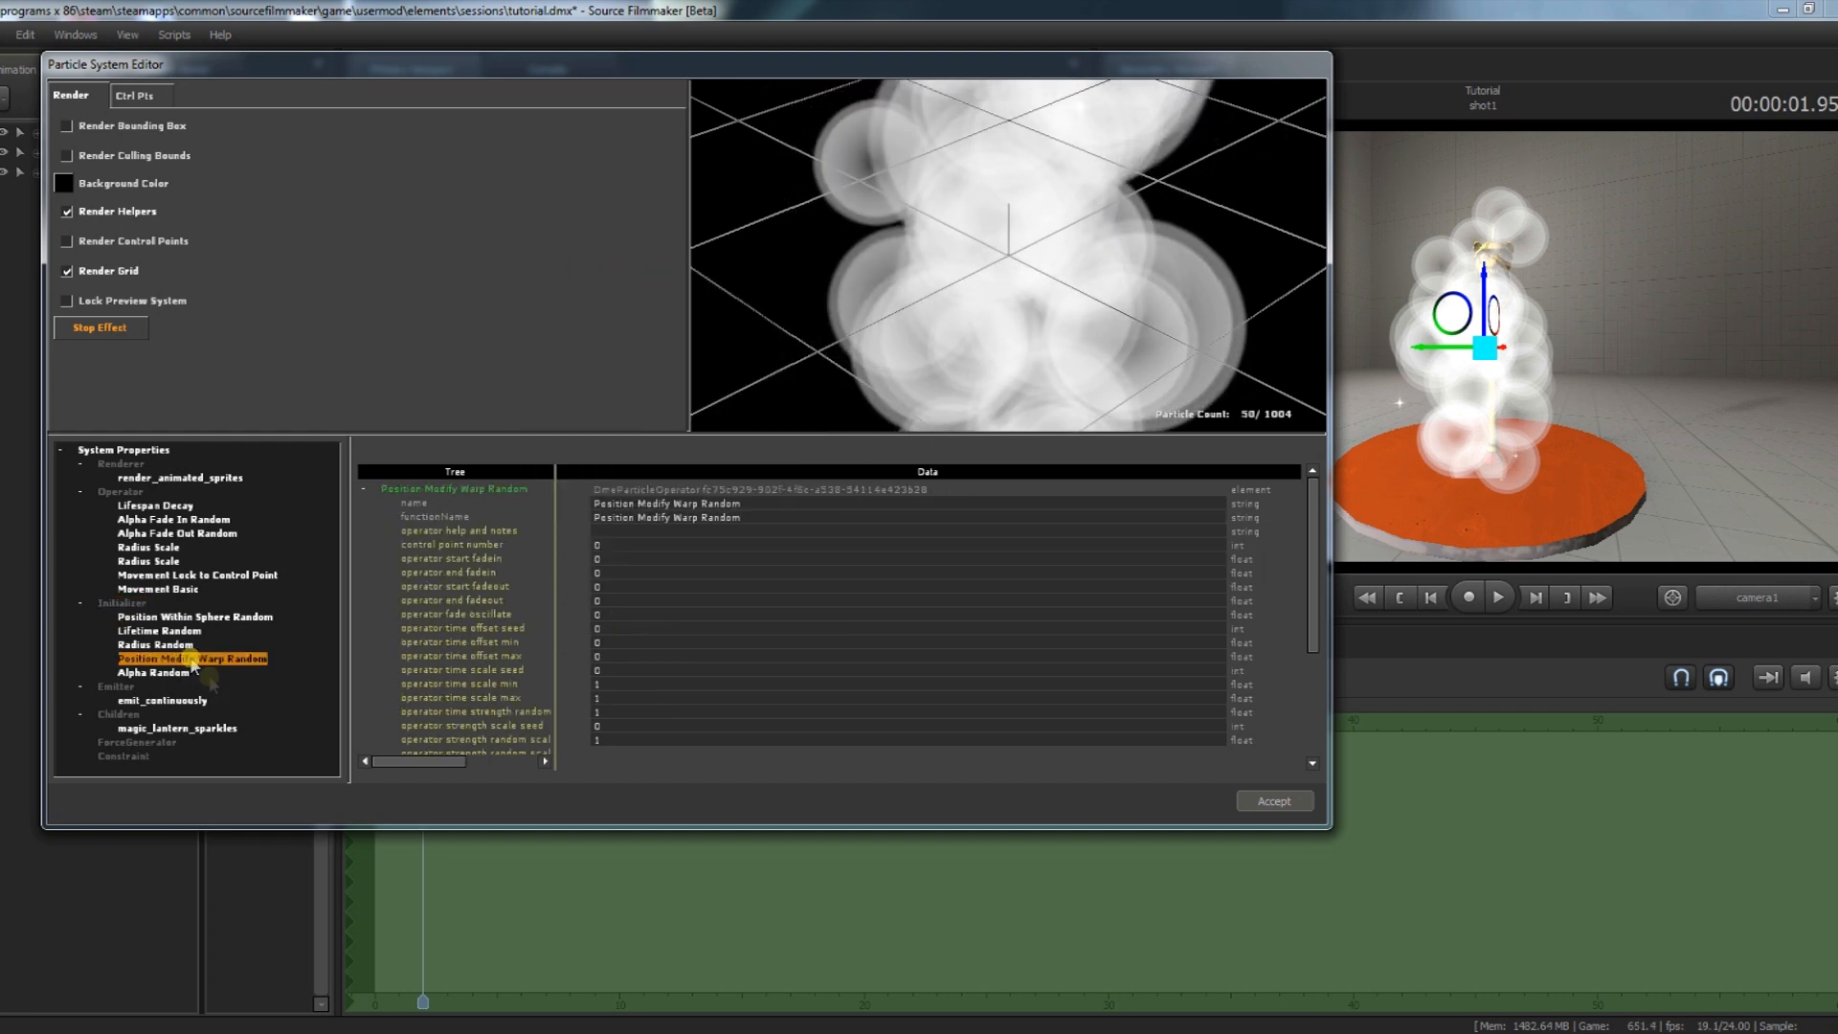
pyautogui.press('Delete')
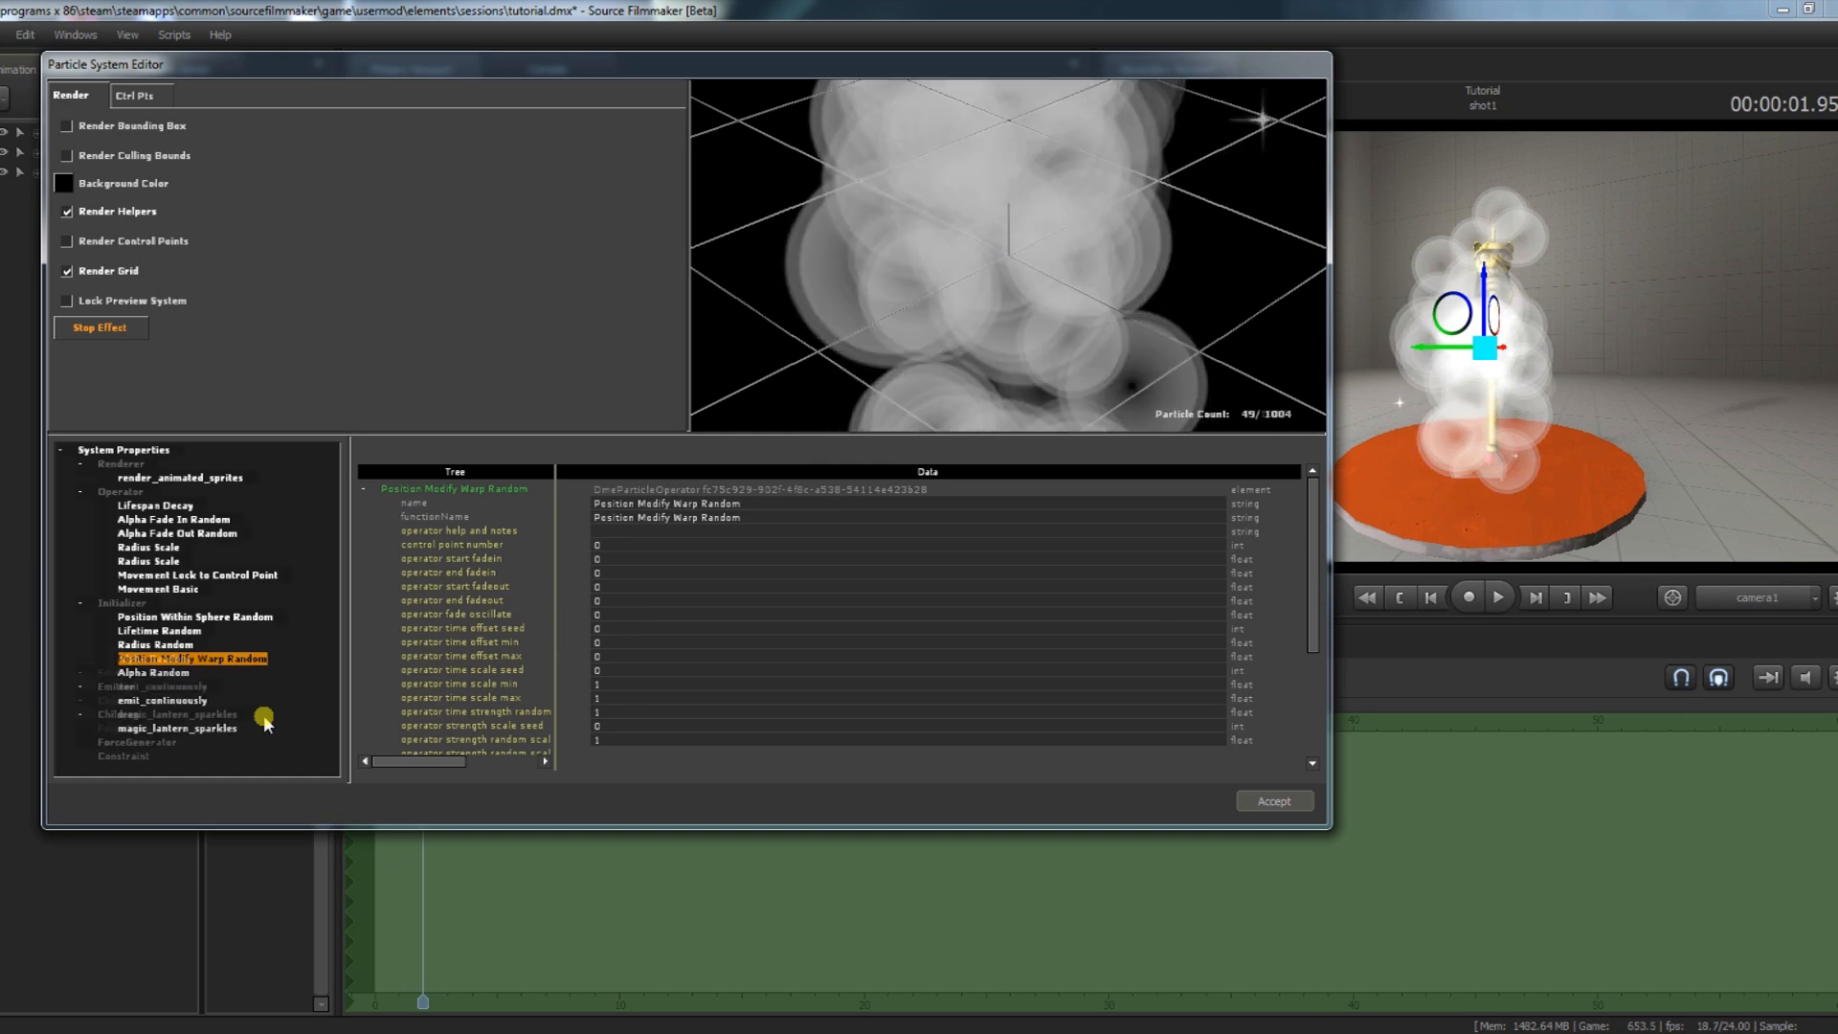
pyautogui.rightClick(145, 601)
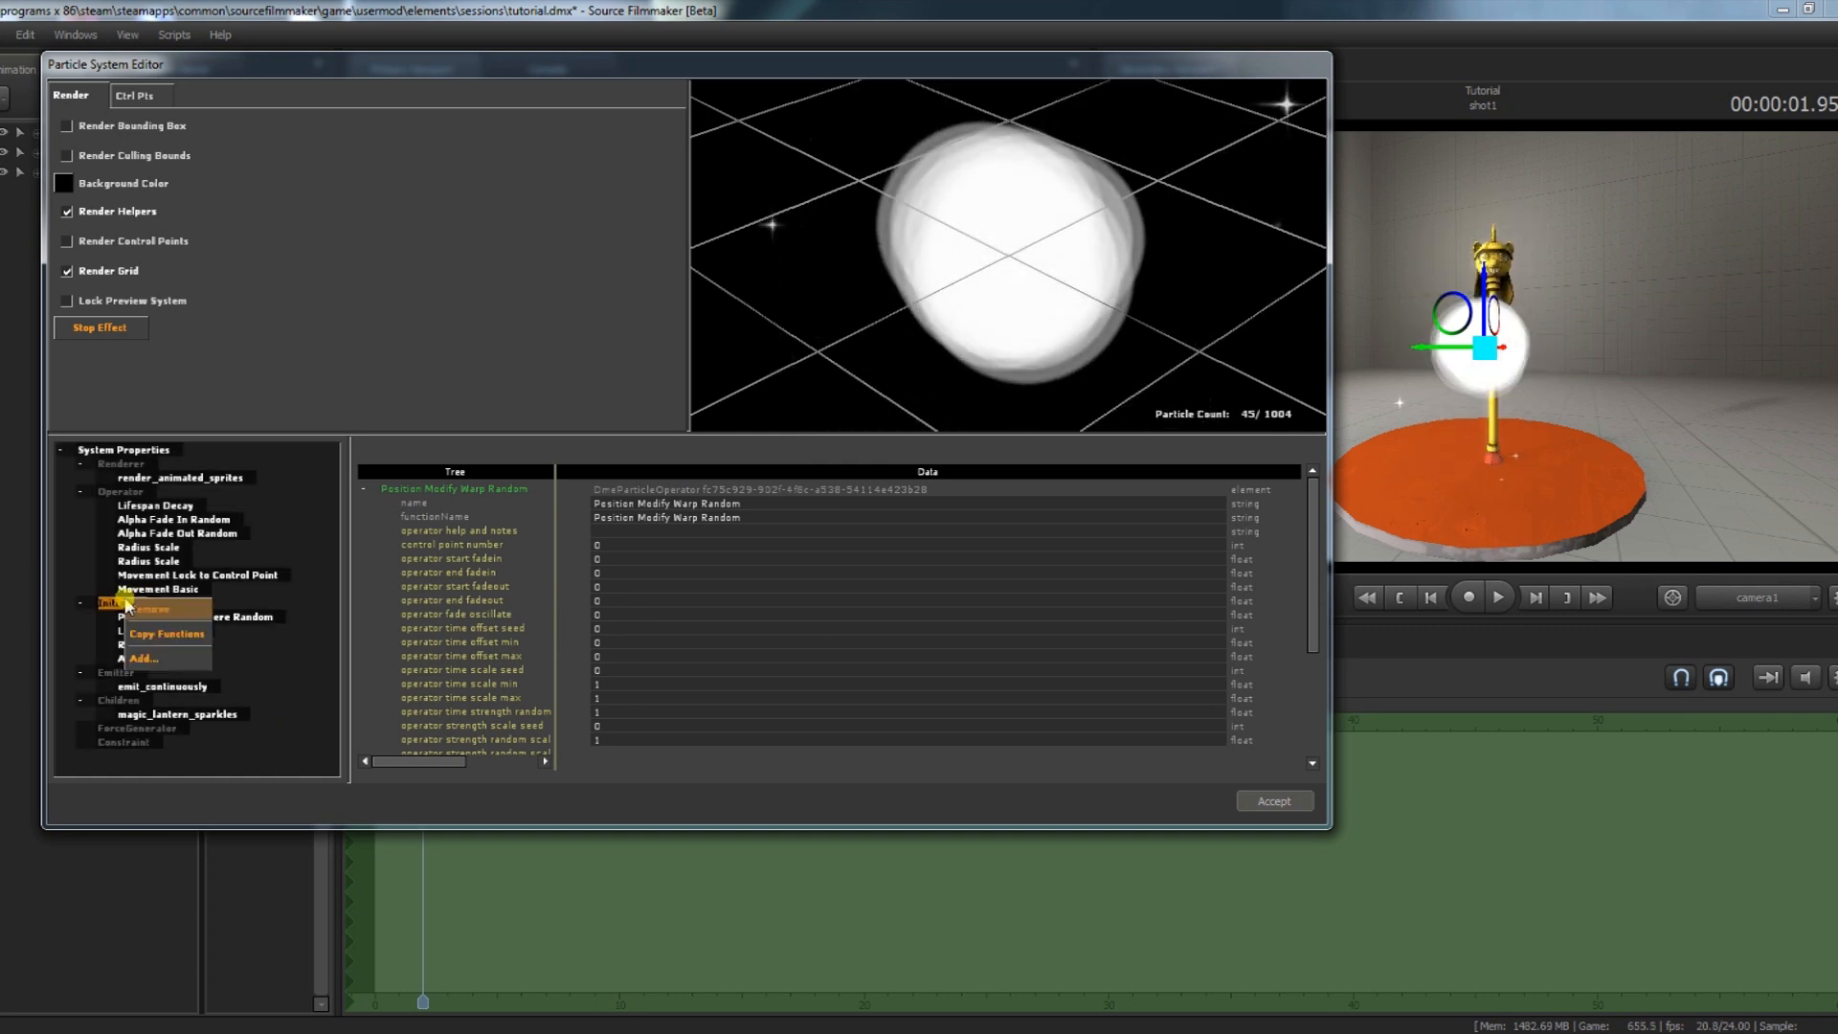
pyautogui.click(153, 651)
pyautogui.scroll(-3, 823, 516)
pyautogui.scroll(-3, 823, 517)
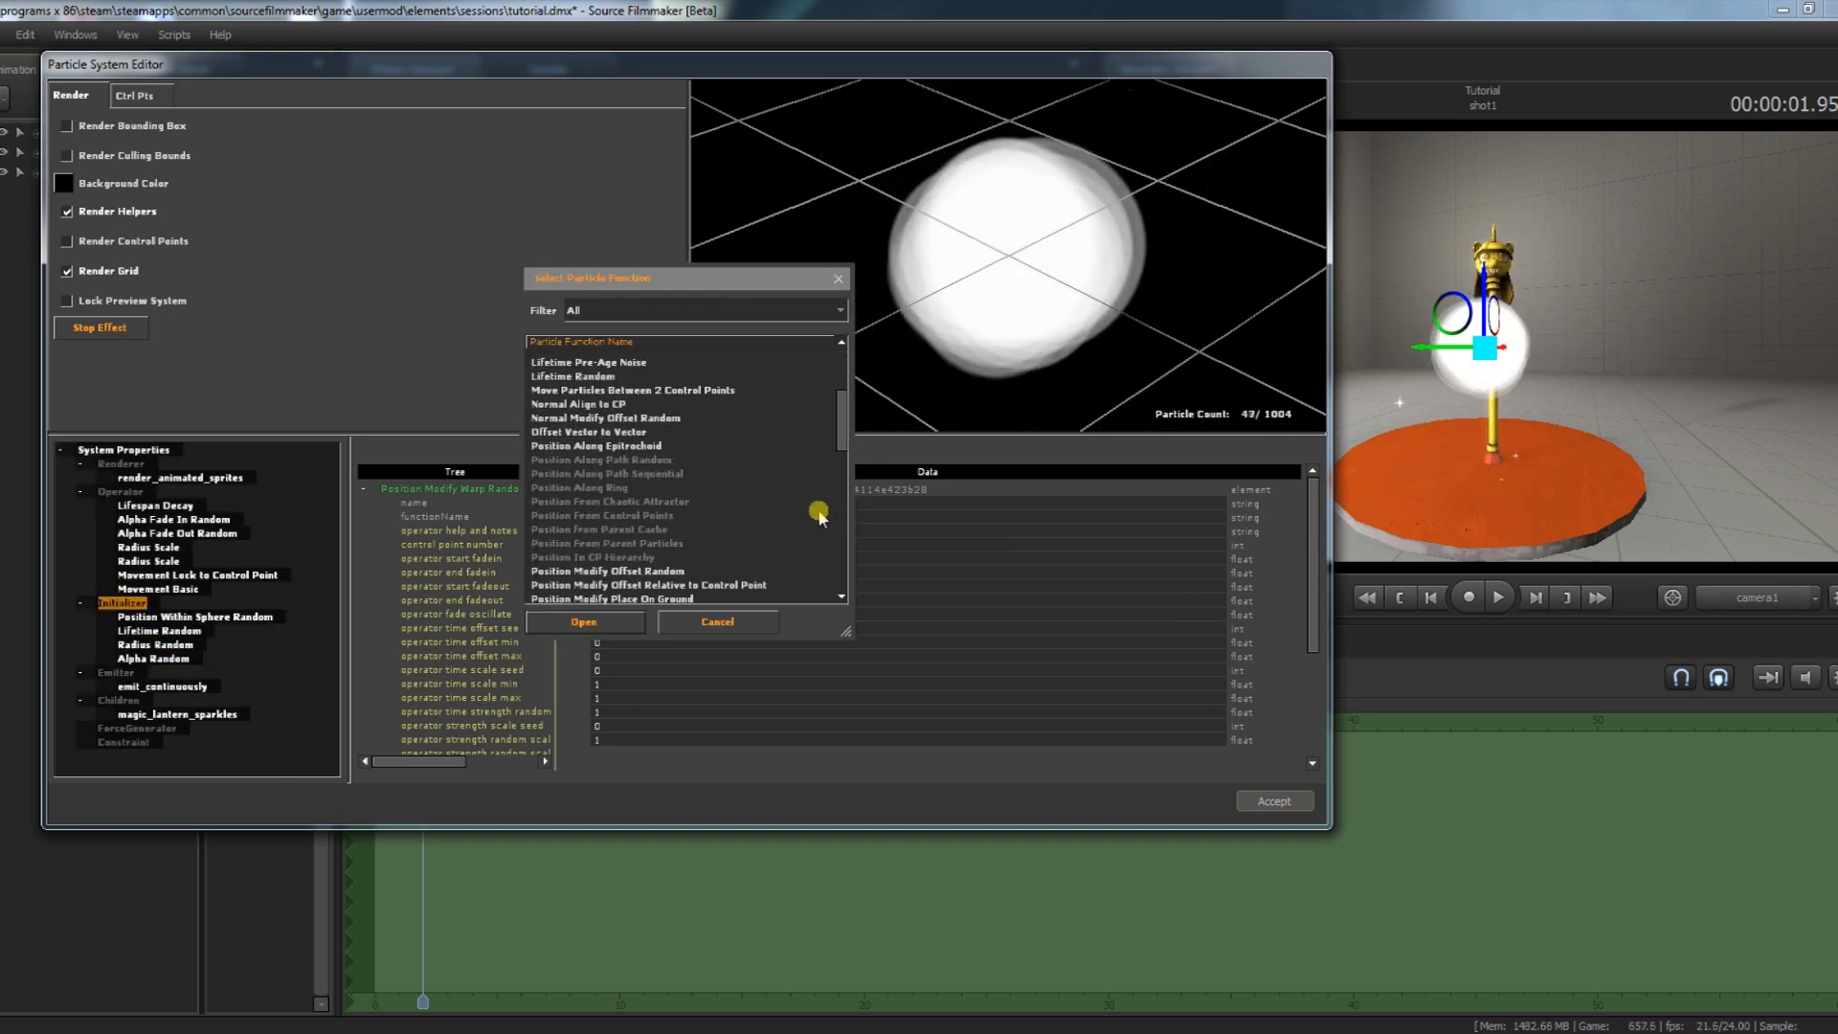
pyautogui.scroll(-1, 669, 505)
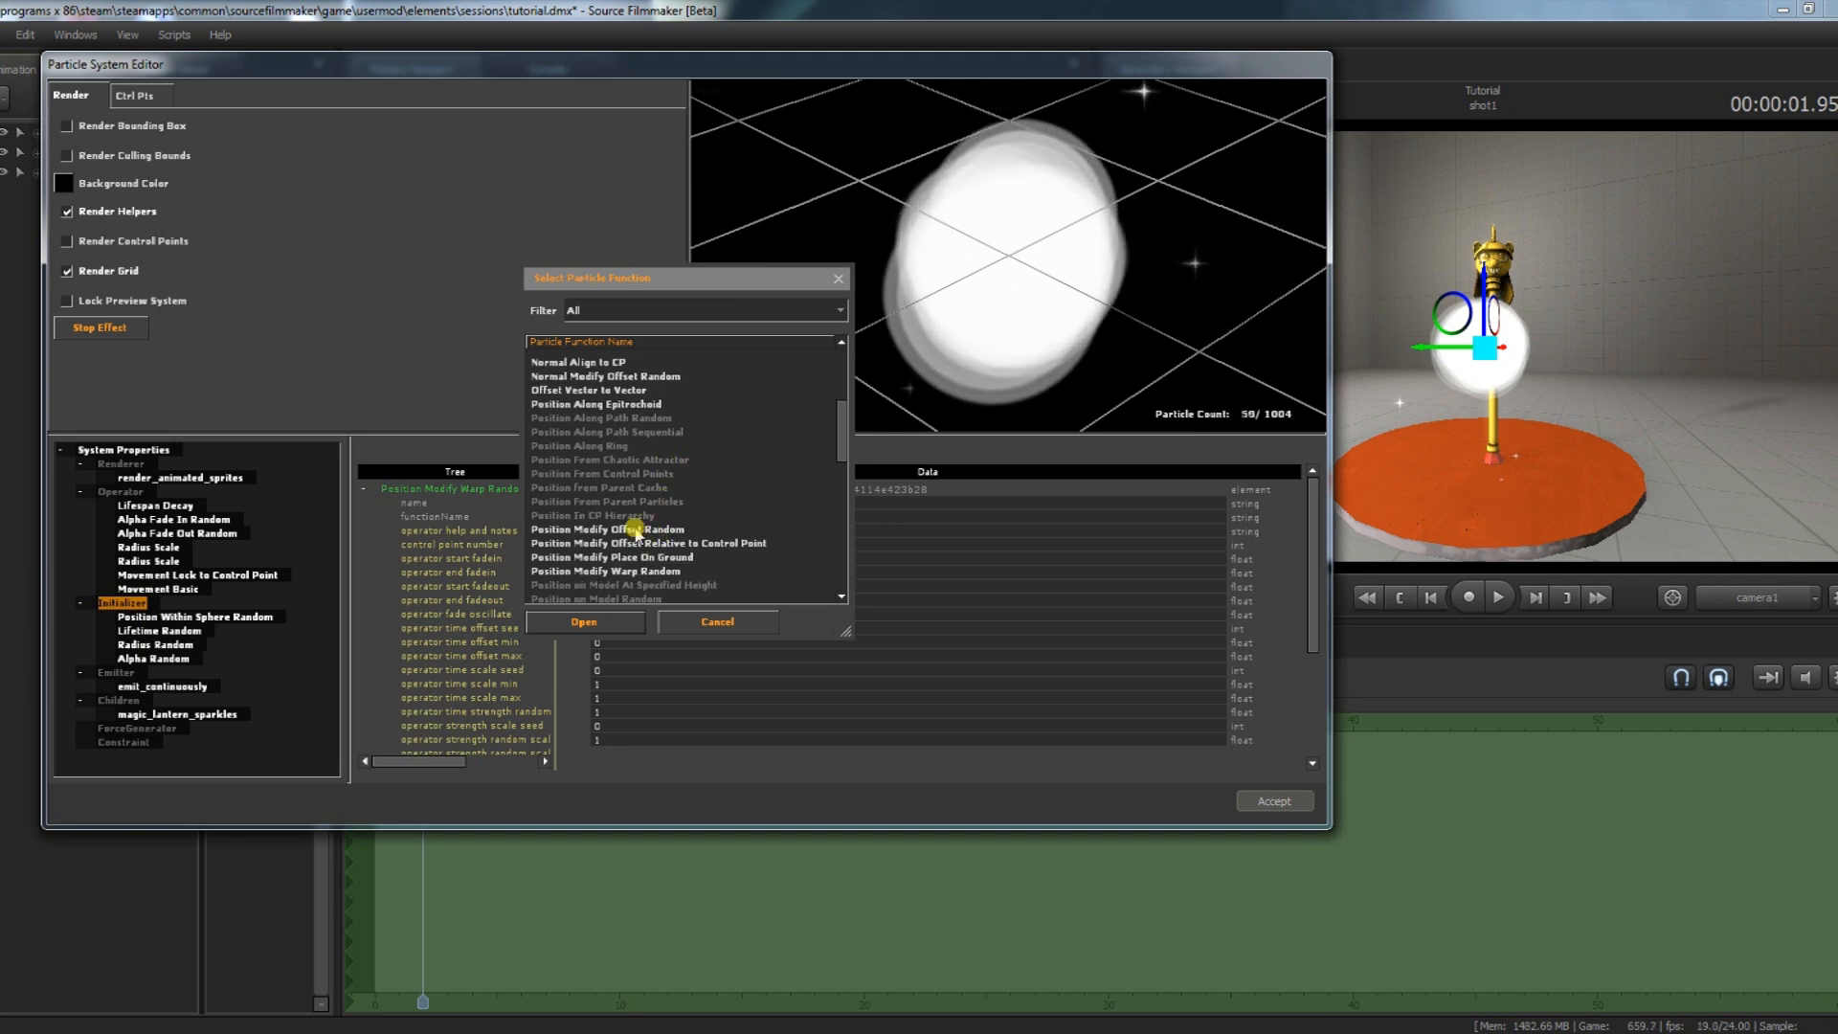
pyautogui.scroll(-1, 631, 541)
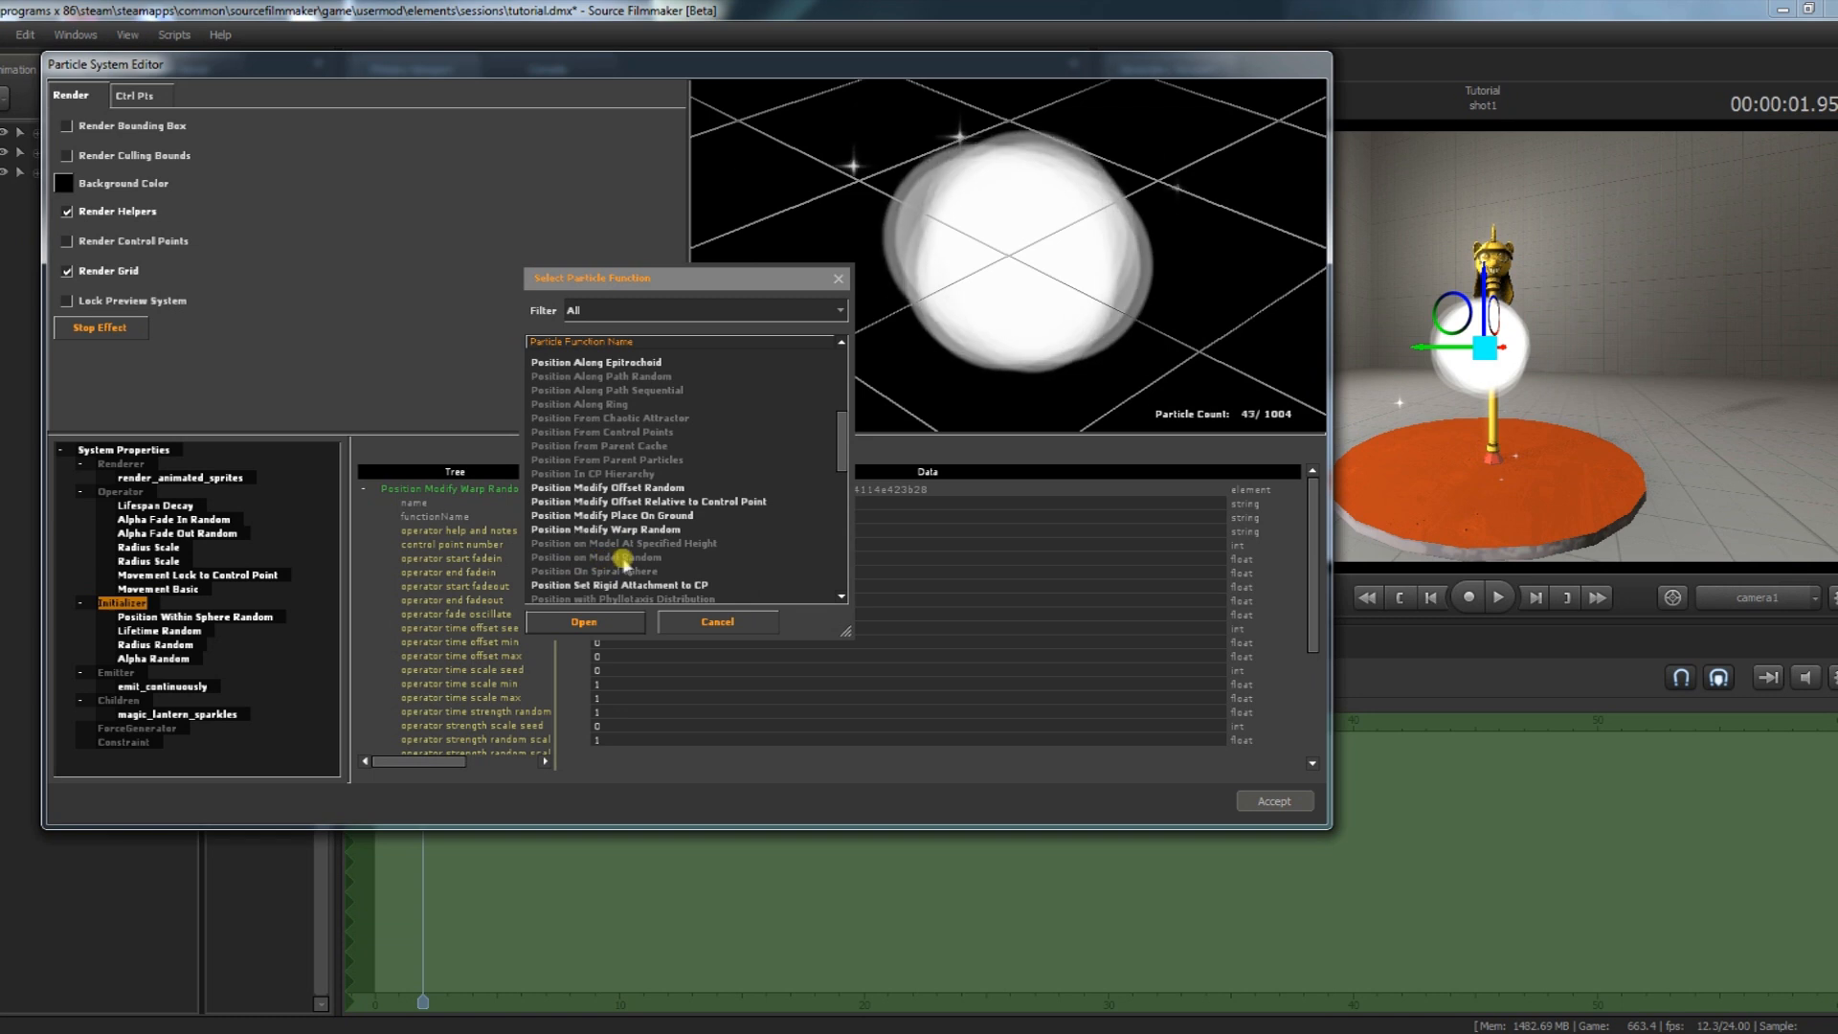
pyautogui.click(704, 622)
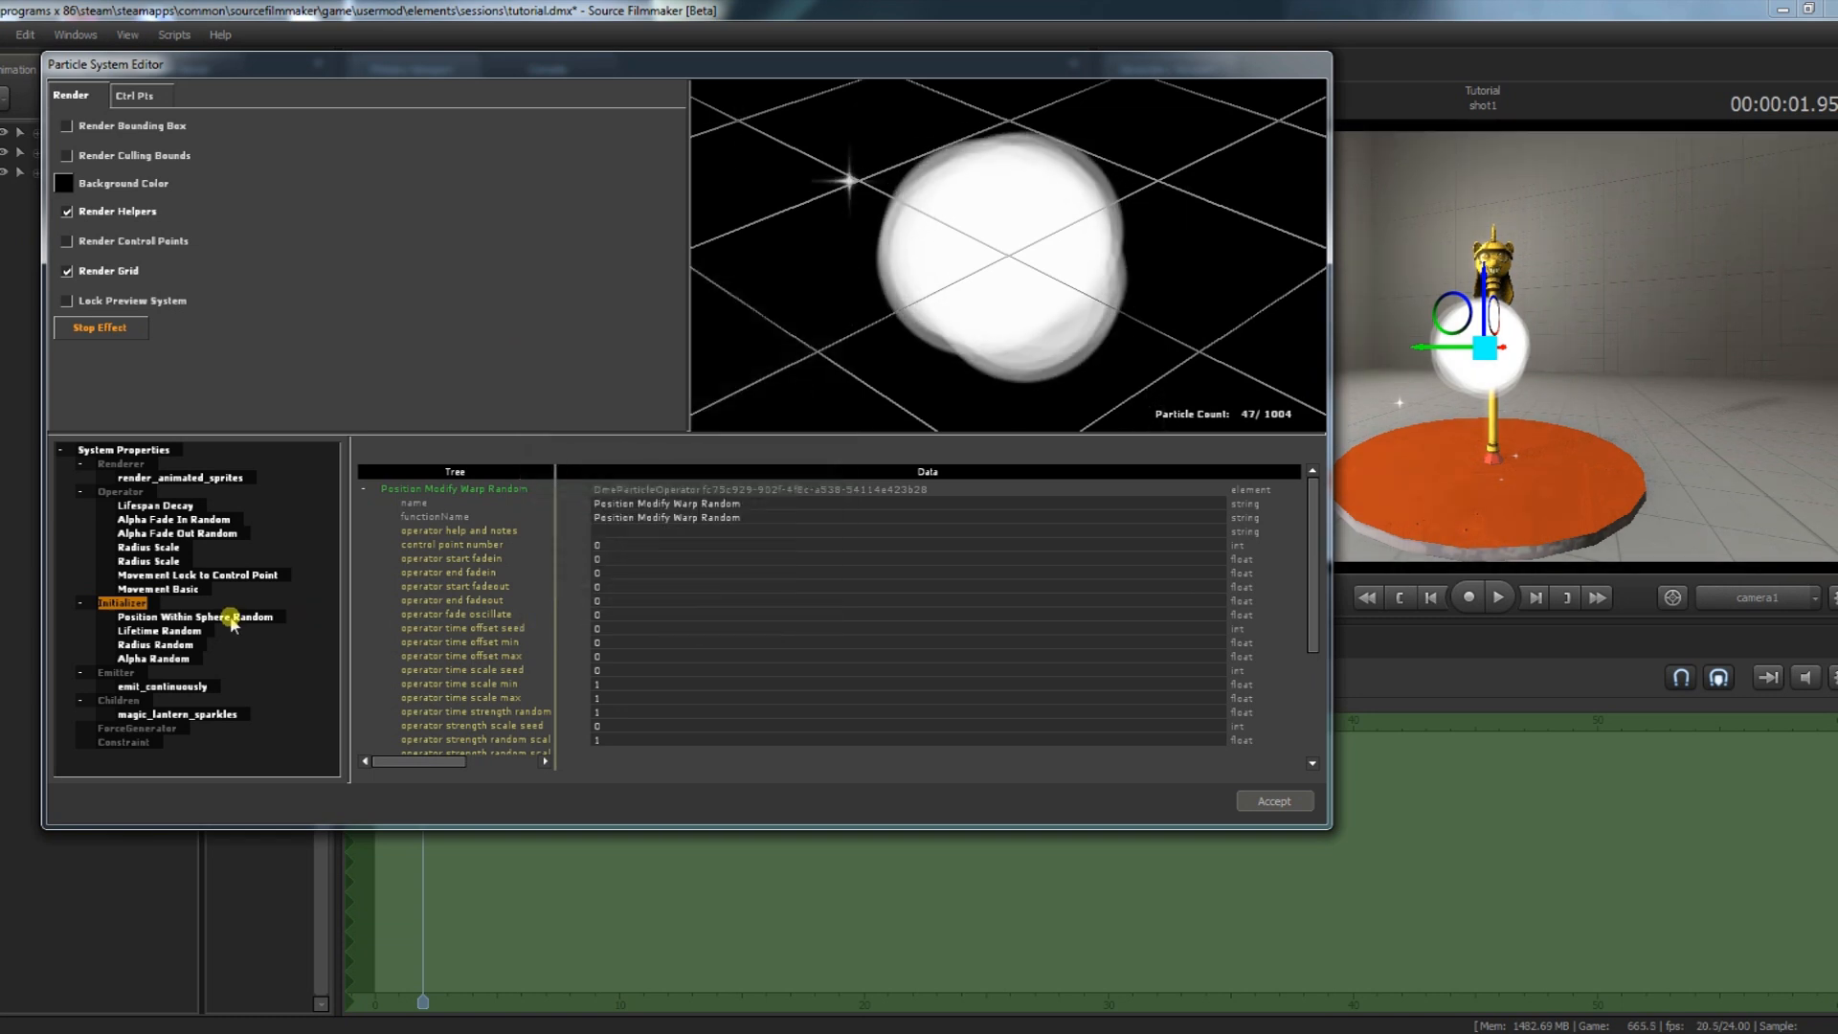
# - Replace magic_lantern's Position Within Sphere Random initializer with Position on Model Random
pyautogui.click(231, 617)
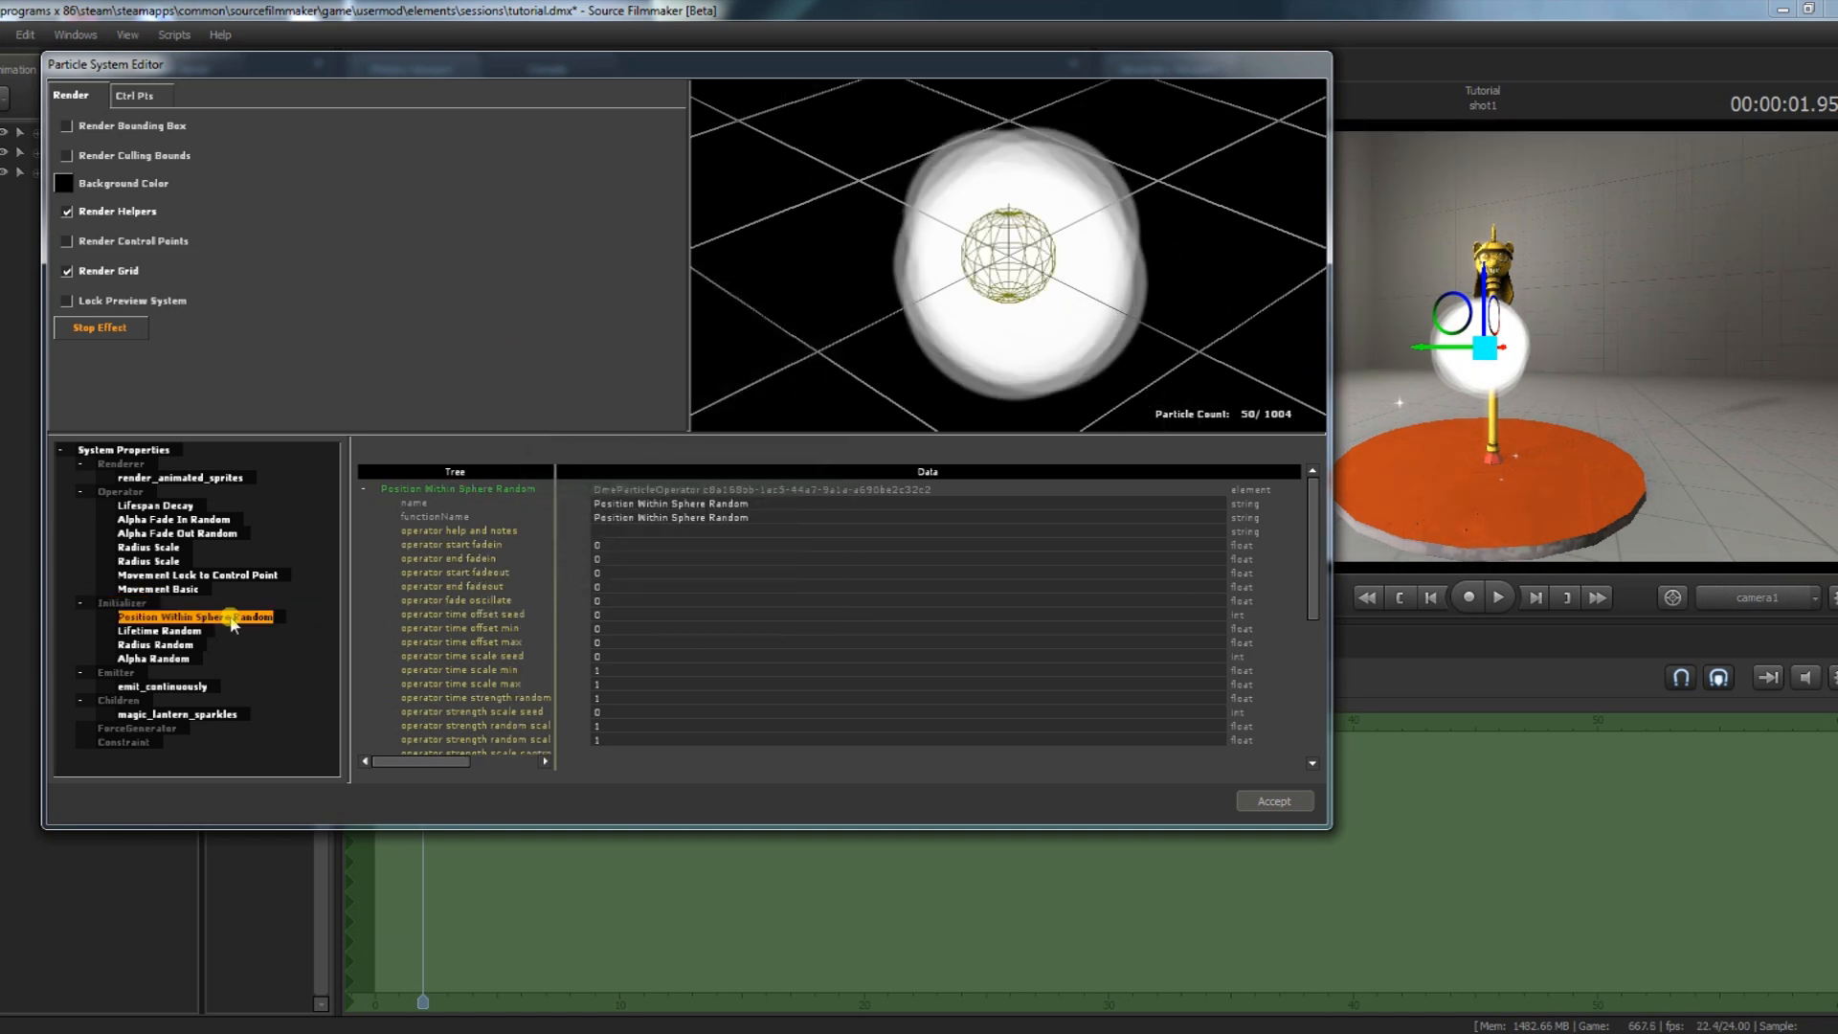
pyautogui.press('Delete')
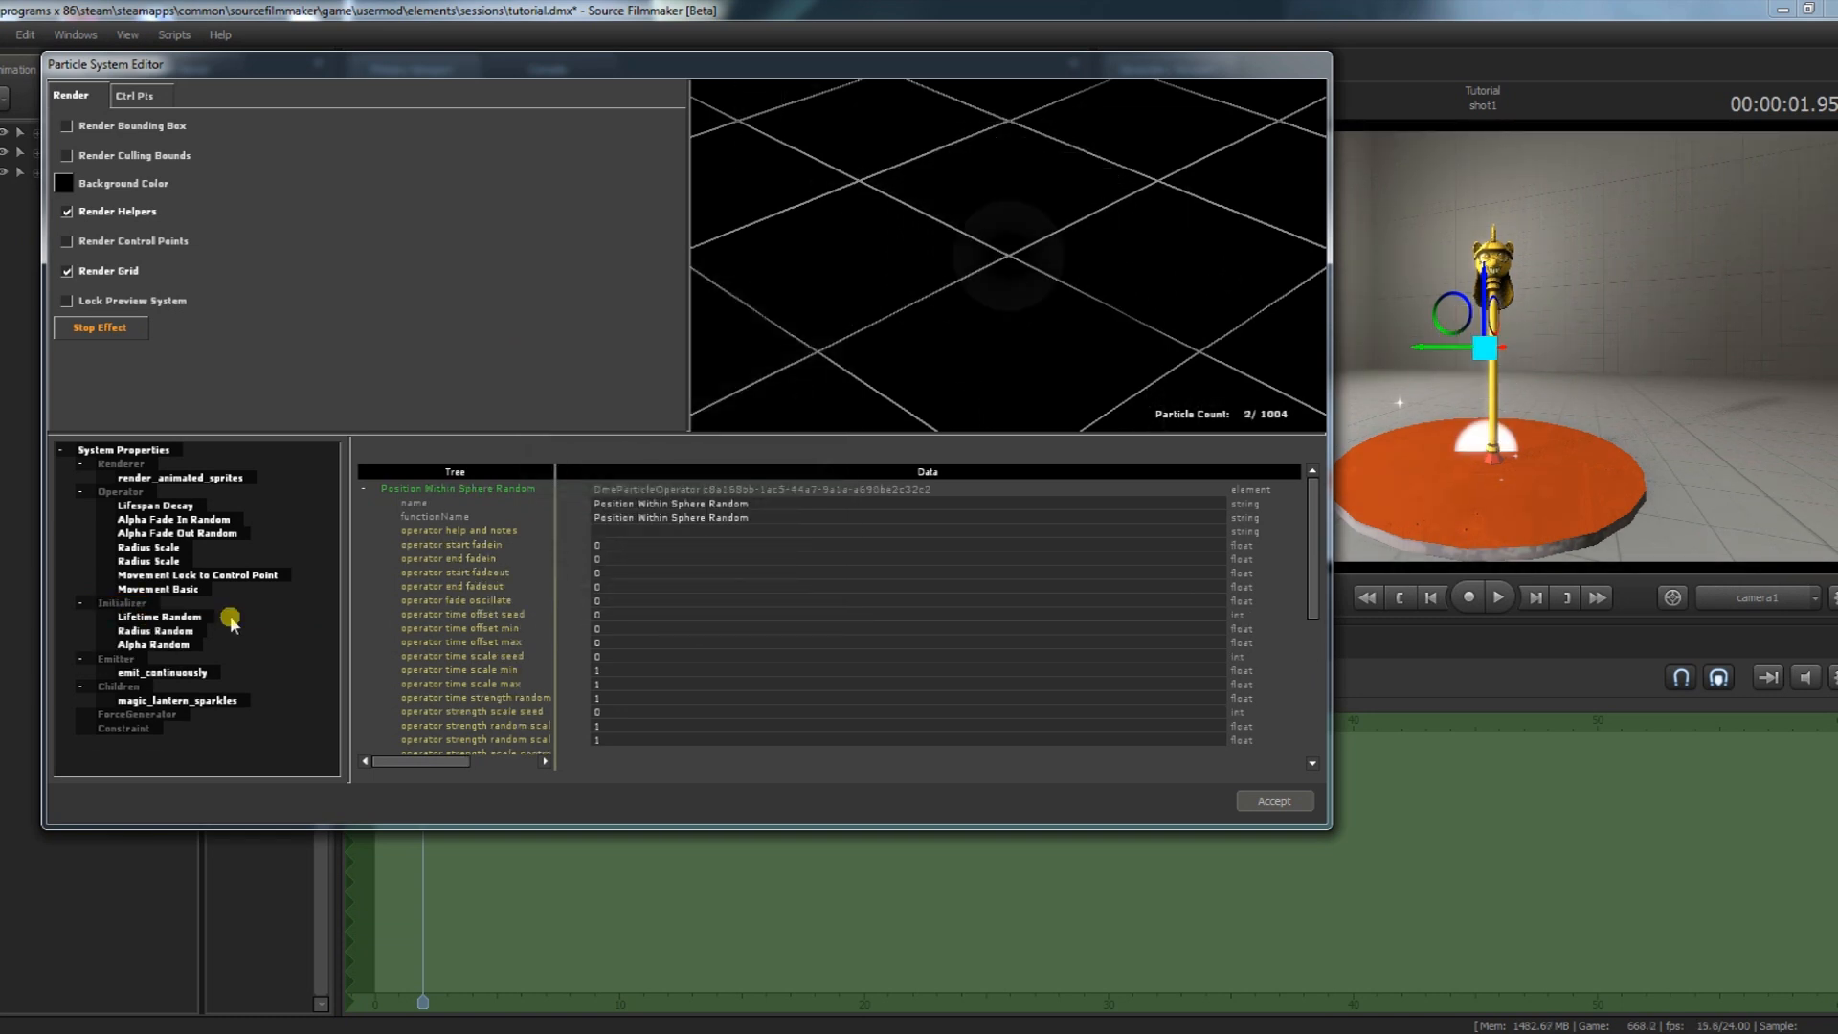
pyautogui.rightClick(127, 603)
pyautogui.click(148, 662)
pyautogui.scroll(-10, 632, 521)
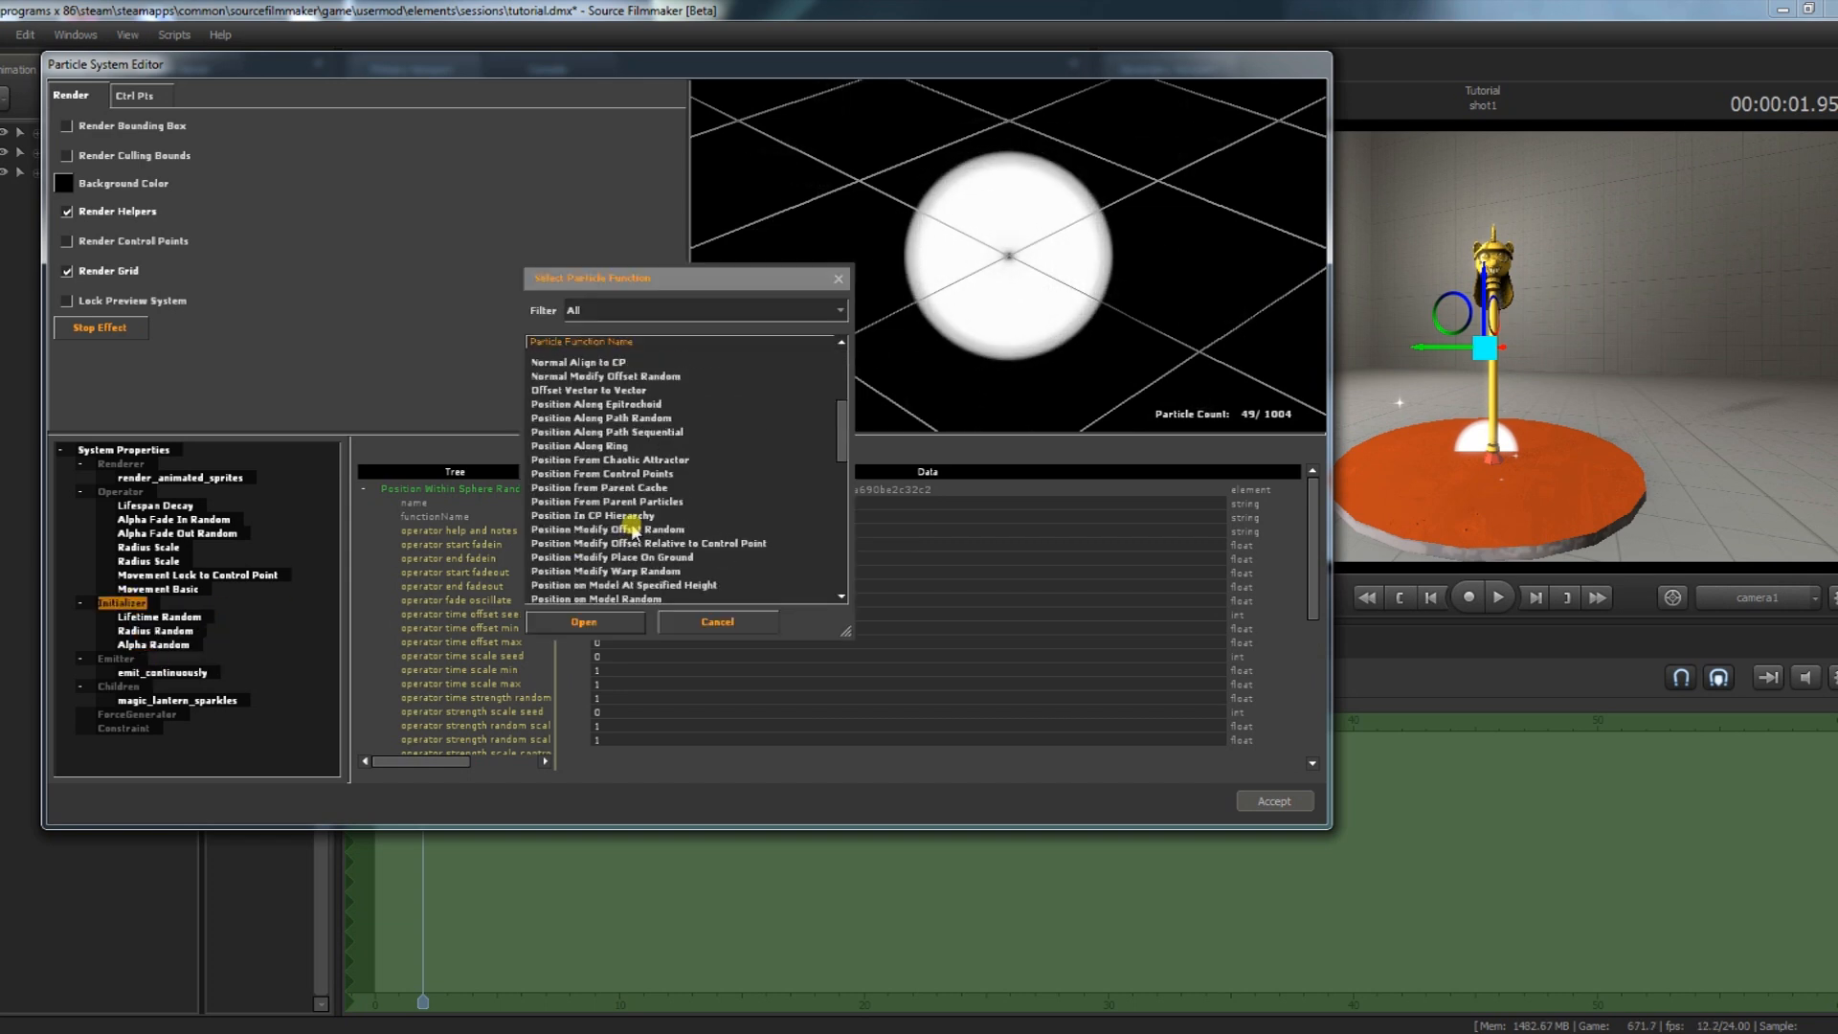
pyautogui.click(633, 474)
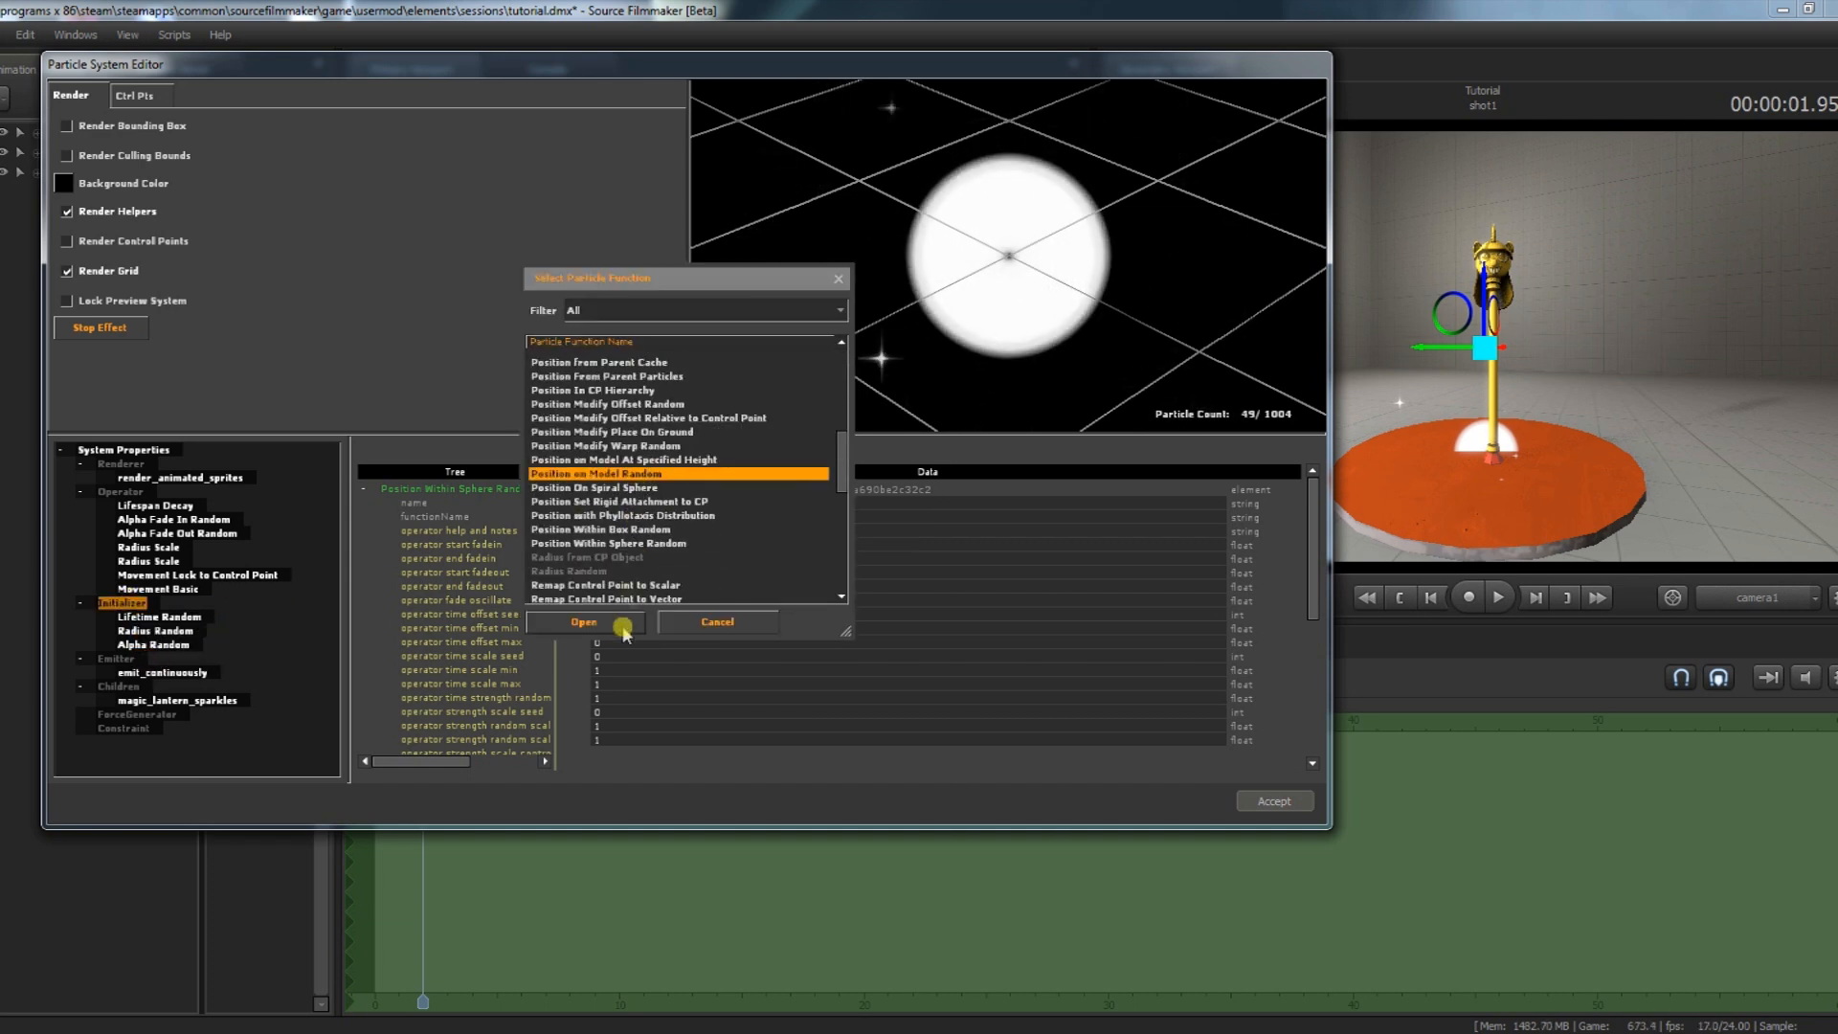
pyautogui.click(616, 626)
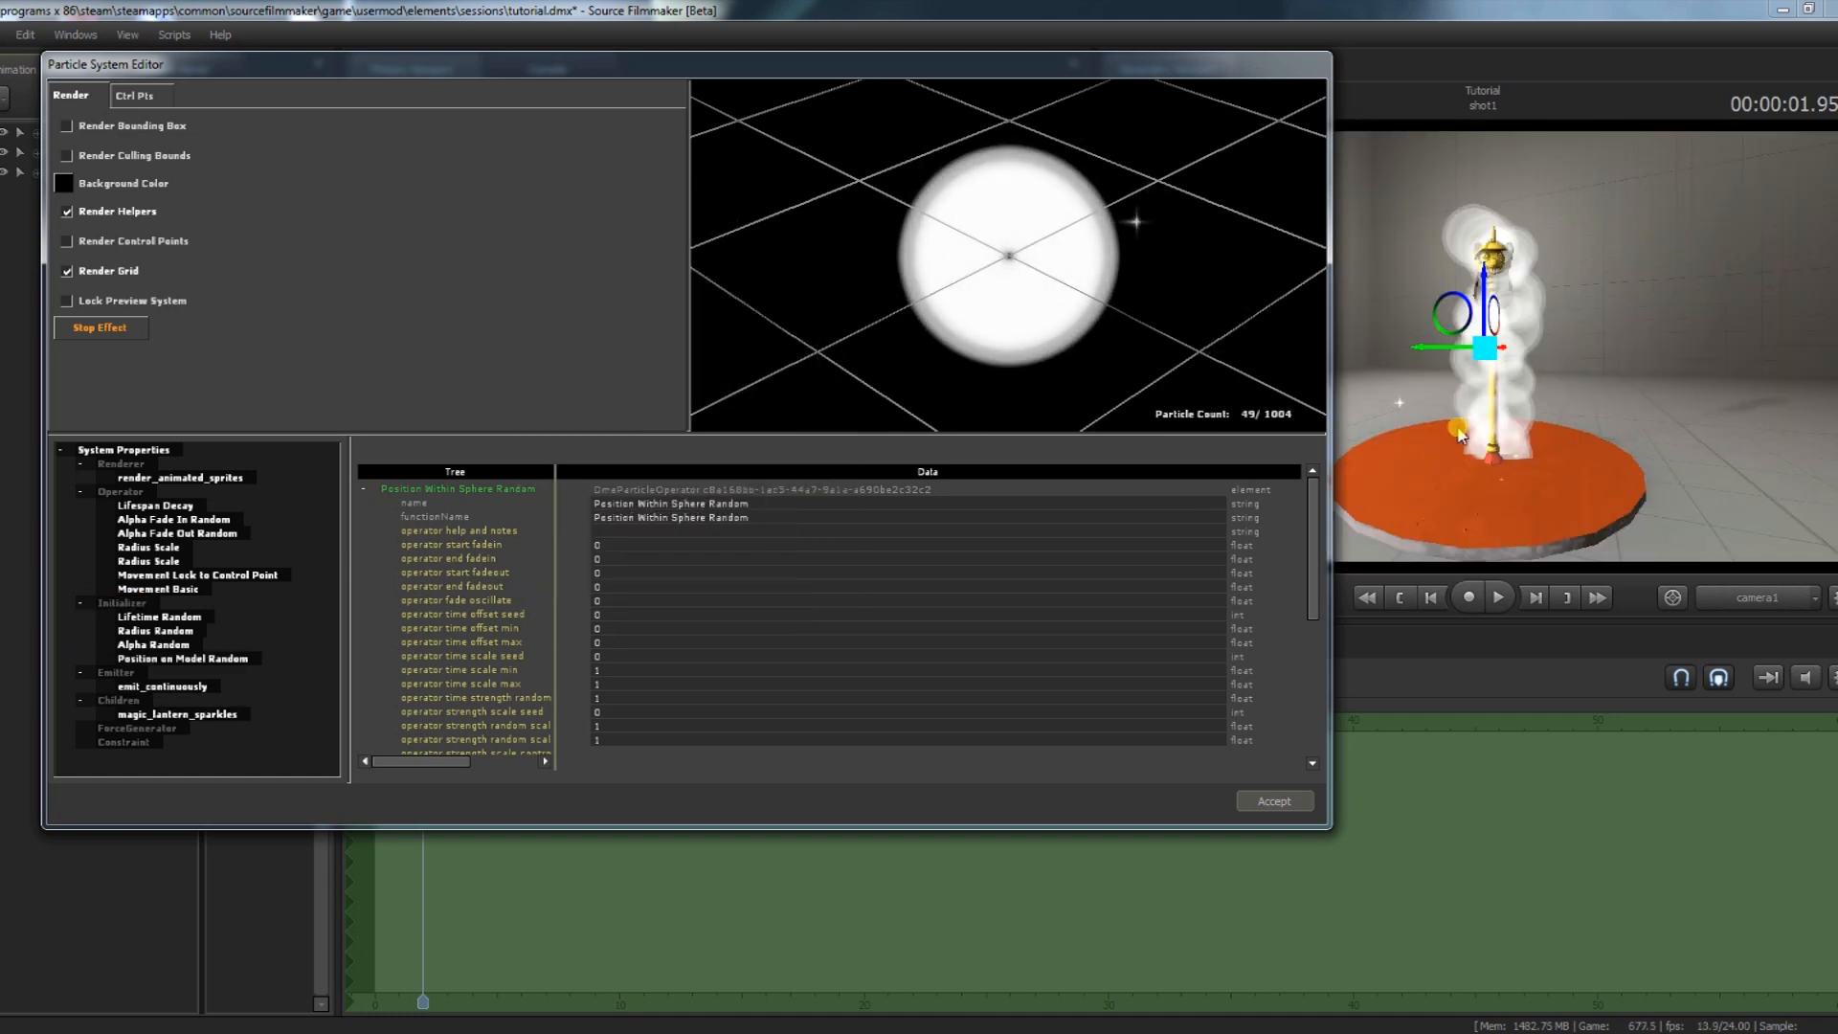
# - Set the emission_rate of magic_lantern's emit_continuously emitter to 10, accept the definition and play back the shot briefly
pyautogui.click(142, 688)
pyautogui.doubleClick(613, 545)
pyautogui.write('10')
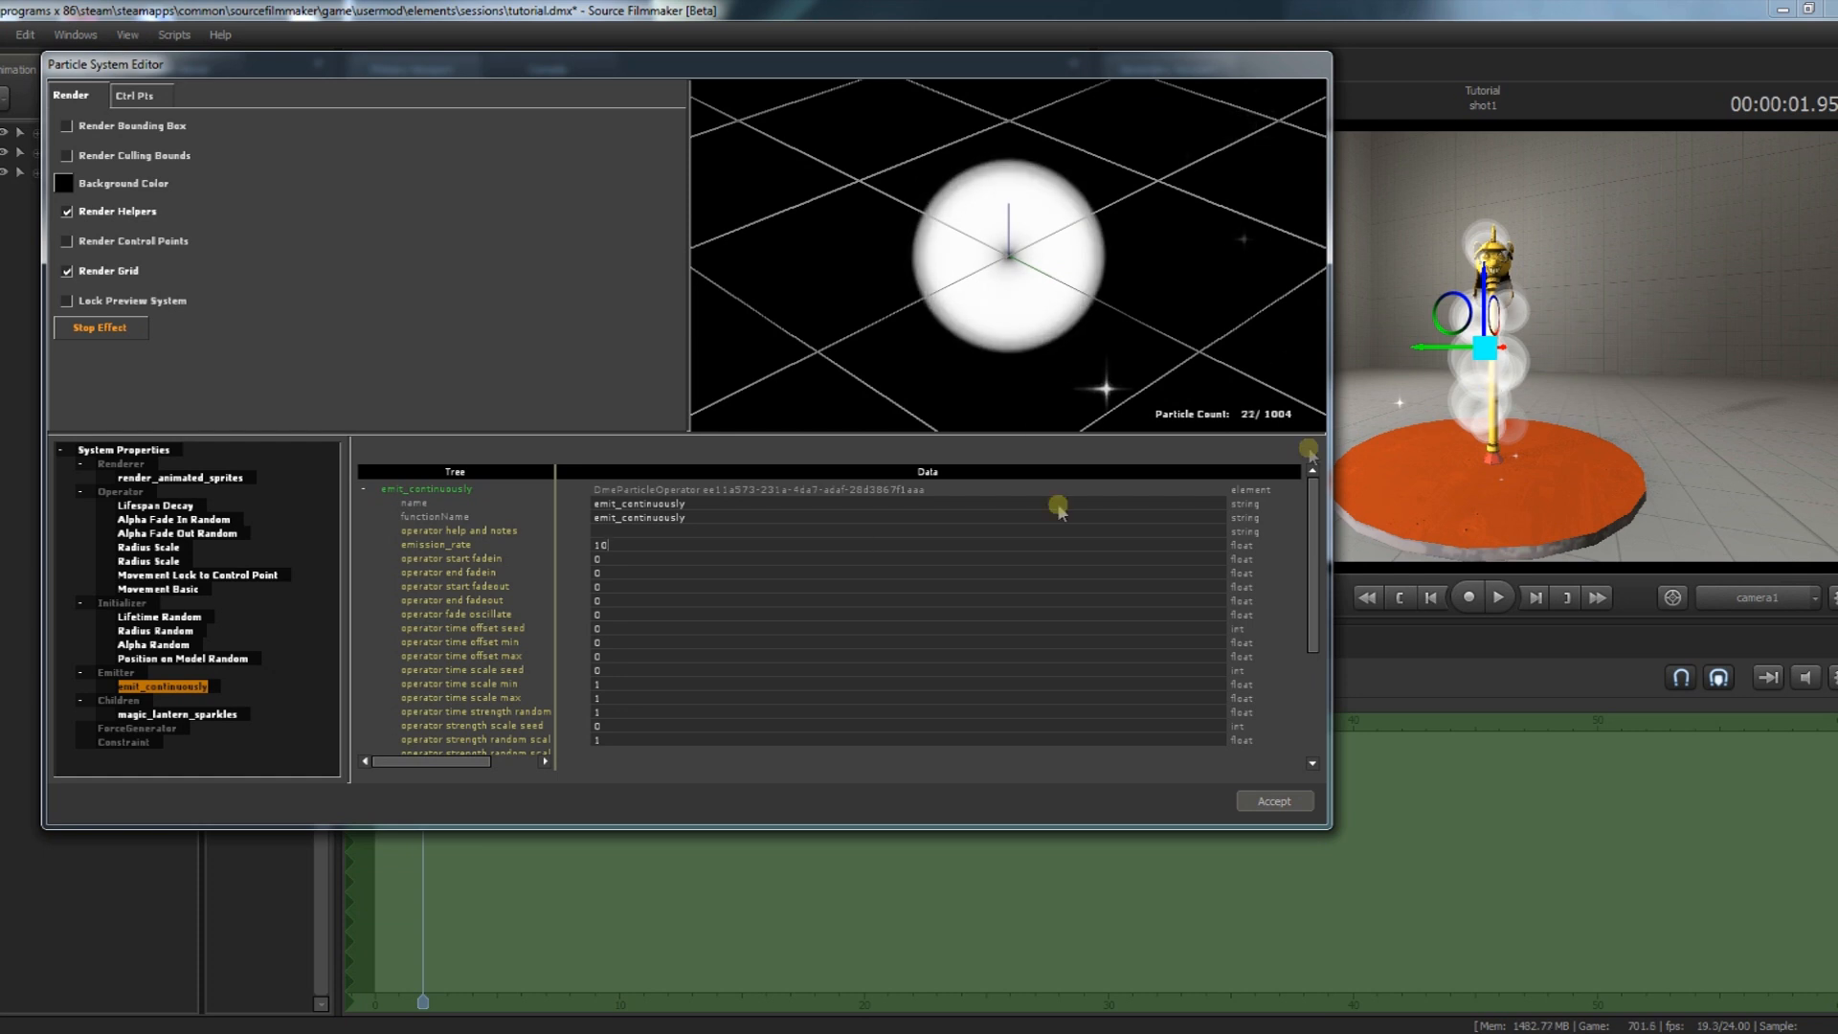
pyautogui.click(1274, 800)
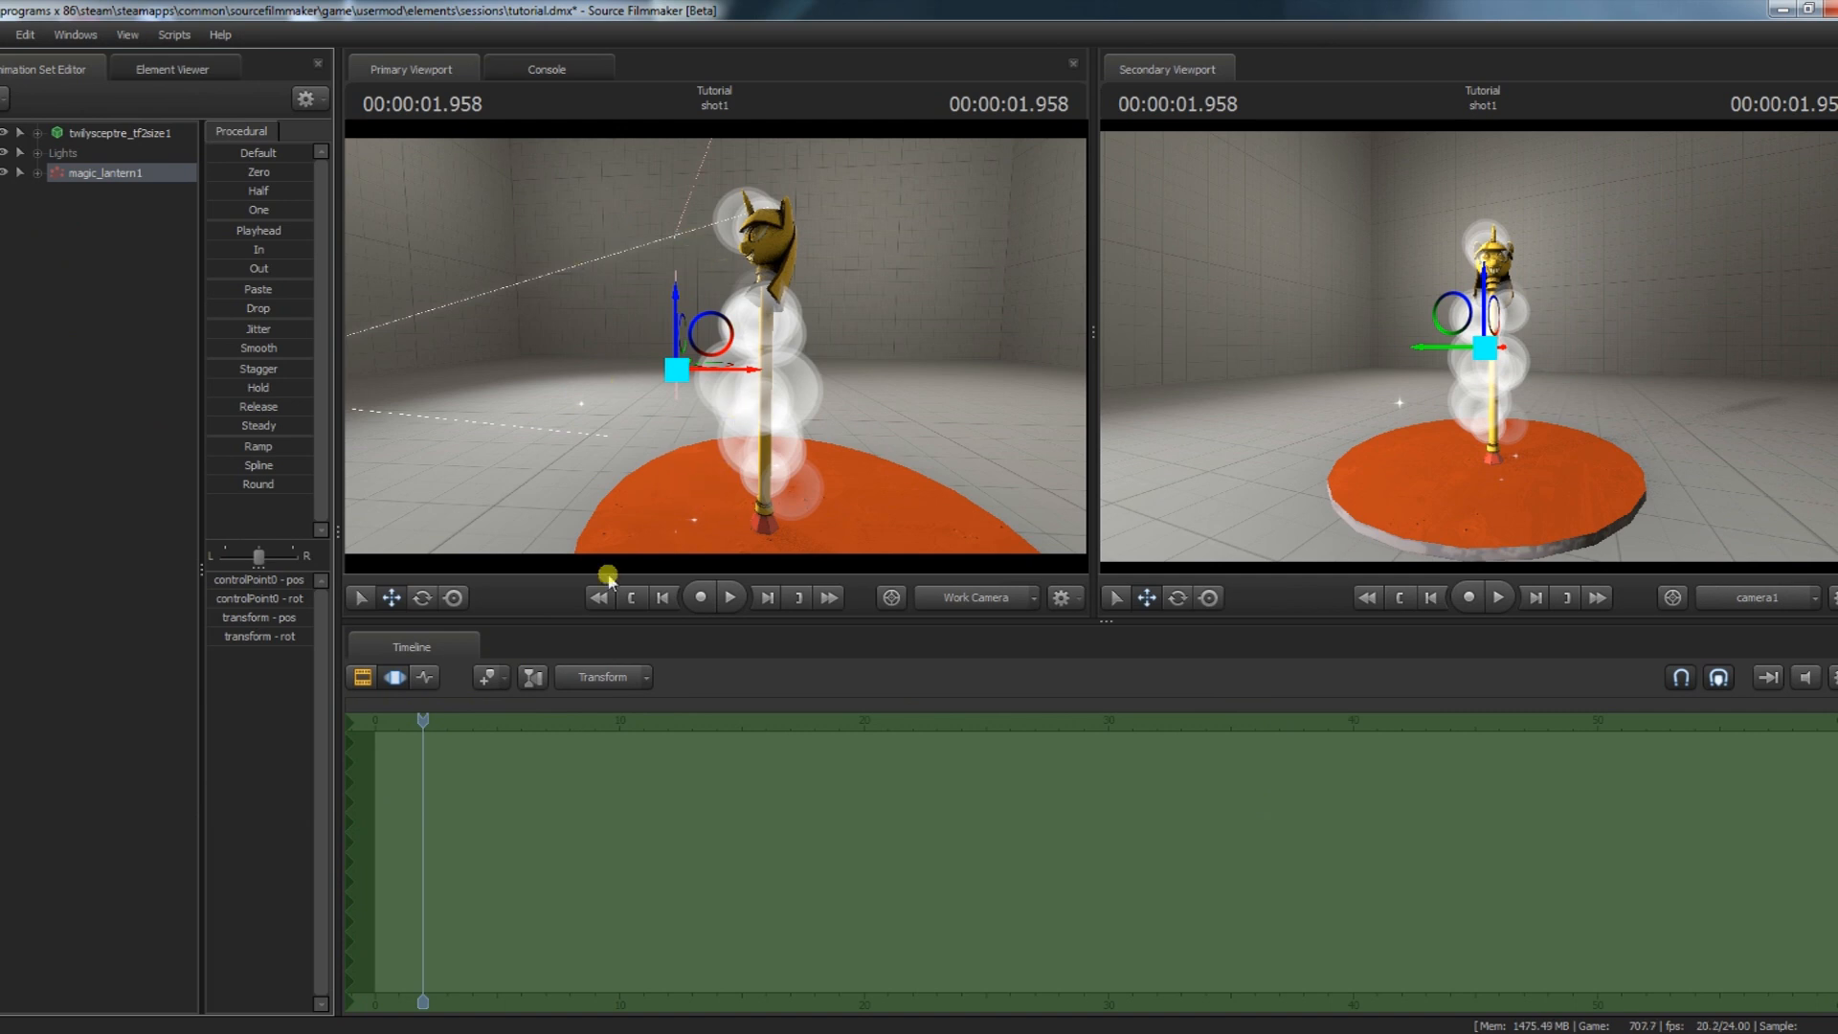
pyautogui.press('space')
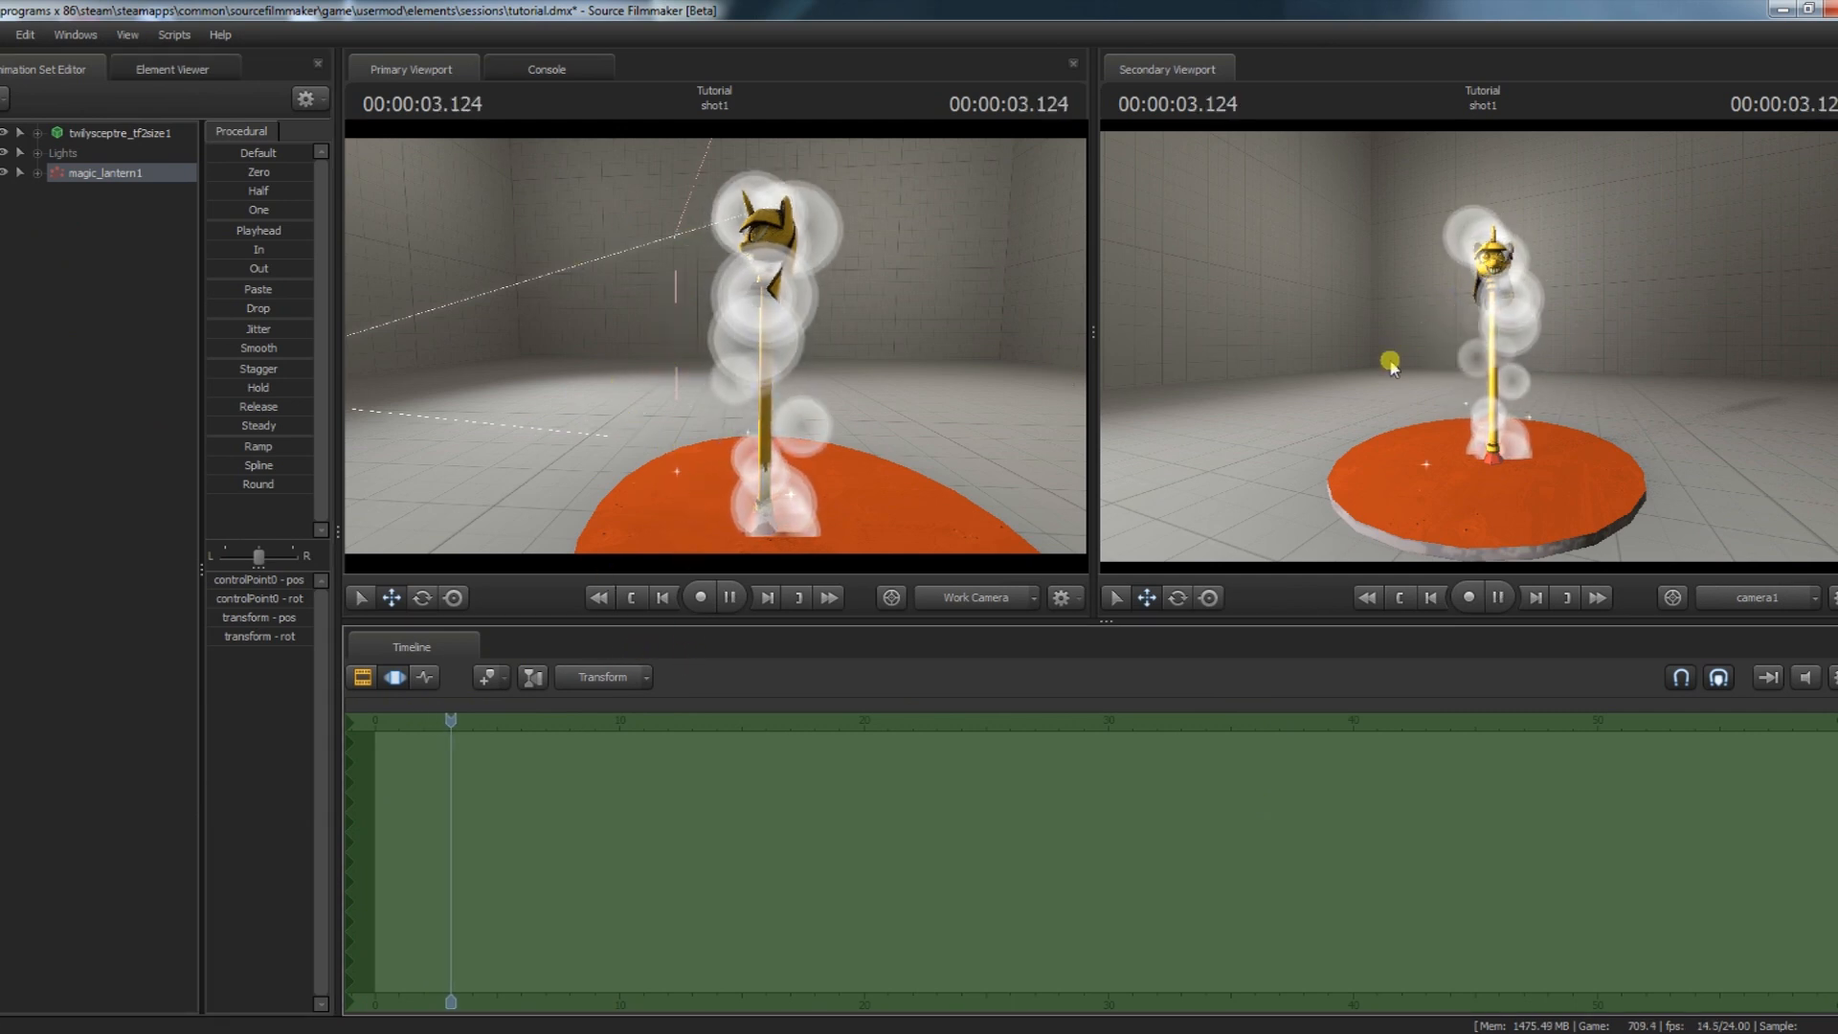
pyautogui.press('space')
# - Remove the Position Within Sphere Random and Position Modify Warp Random initializers from the magic_lantern_sparkles definition
pyautogui.rightClick(99, 173)
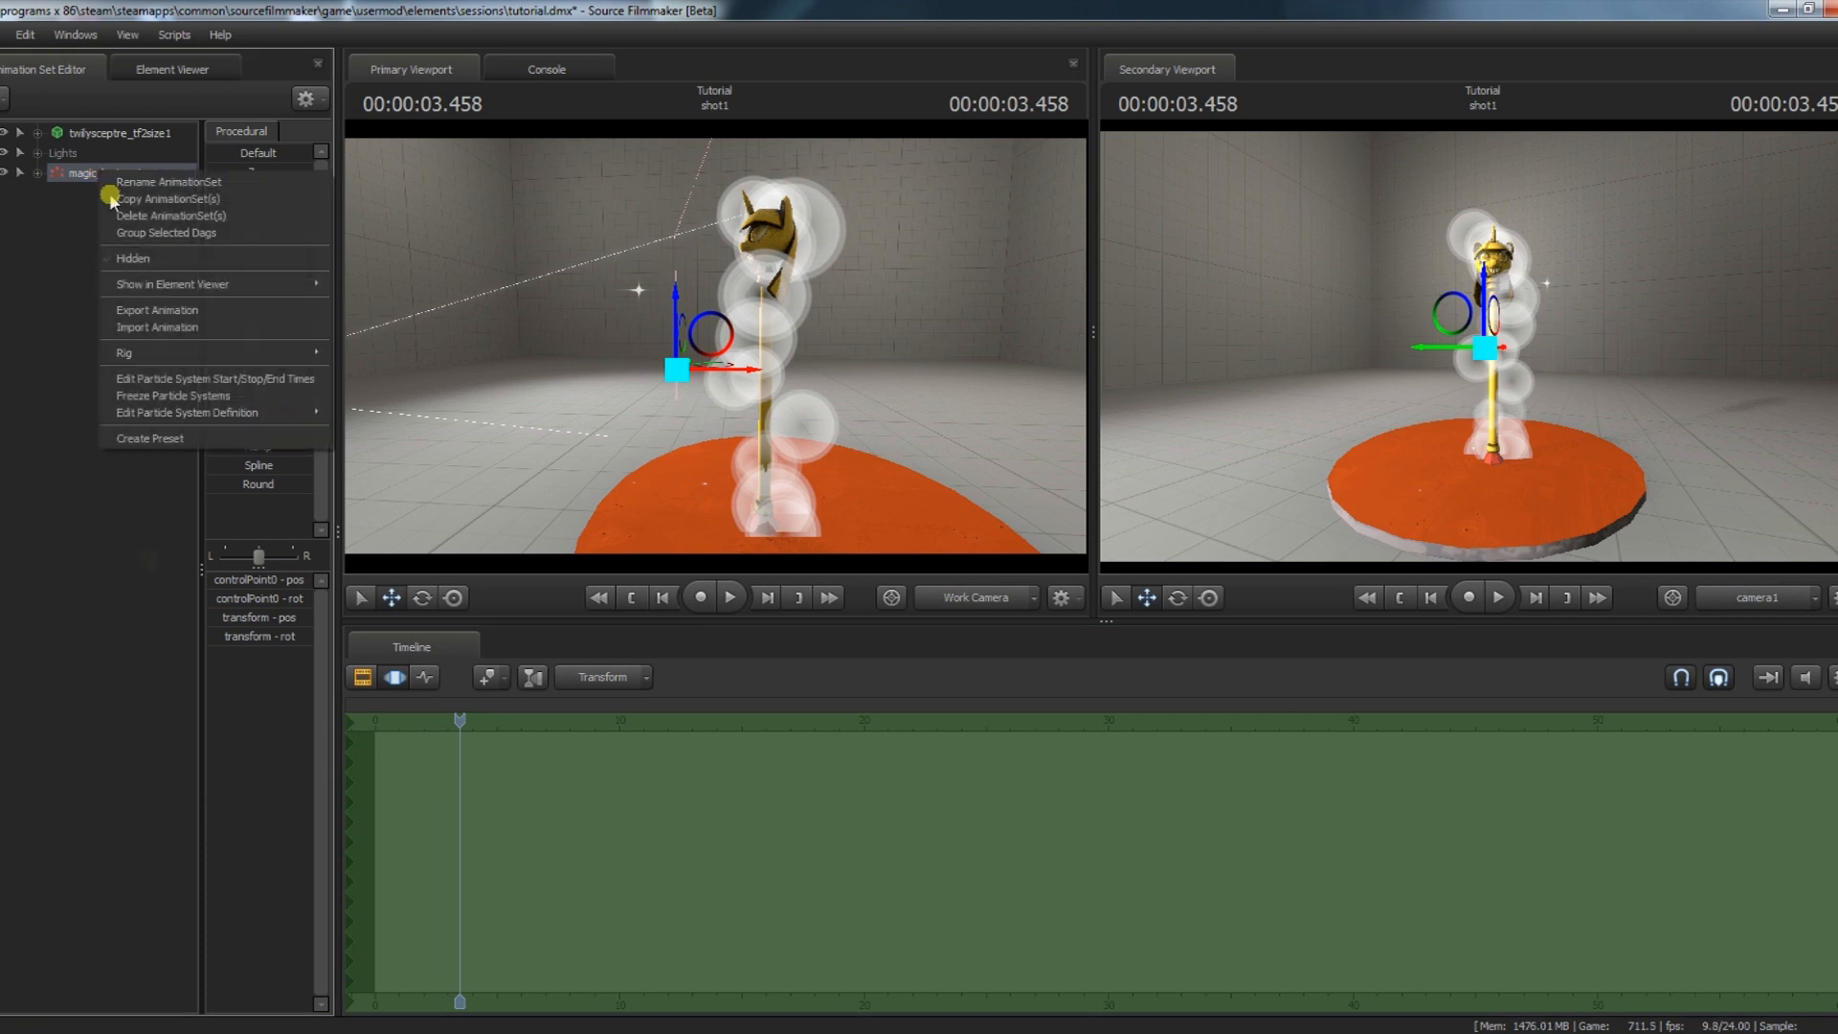
pyautogui.moveTo(214, 412)
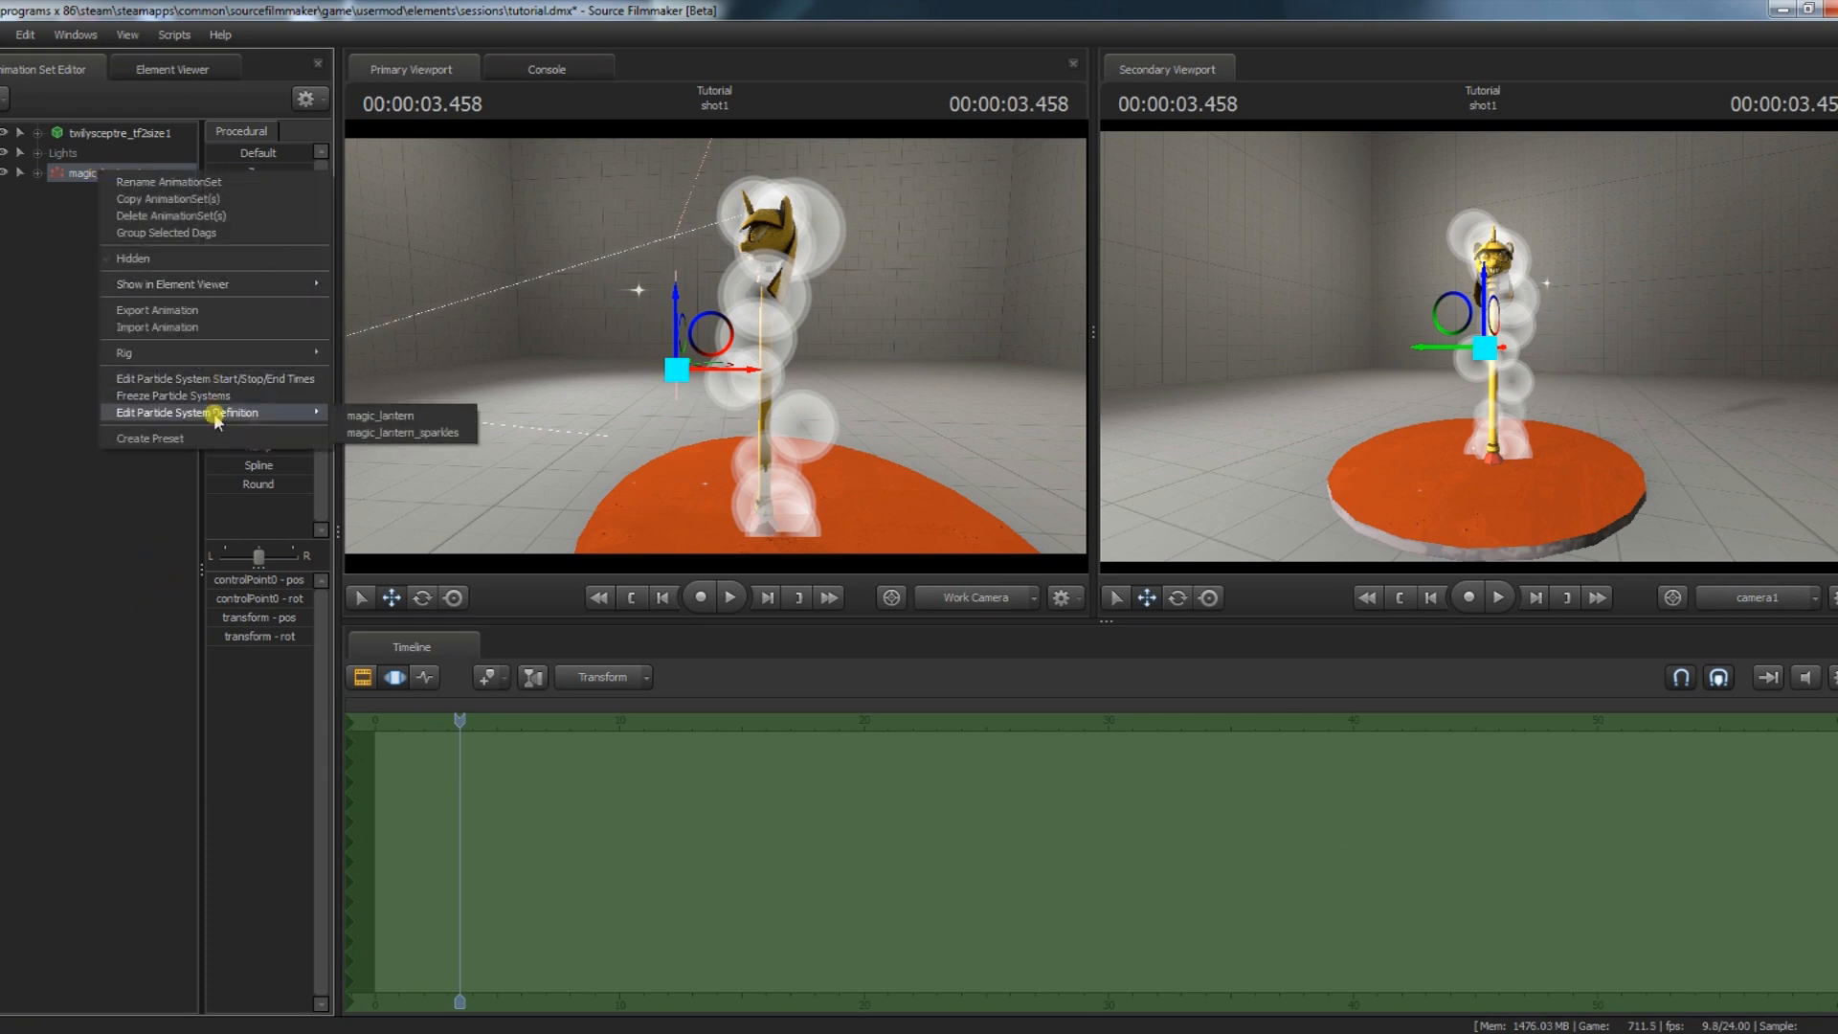
pyautogui.click(399, 433)
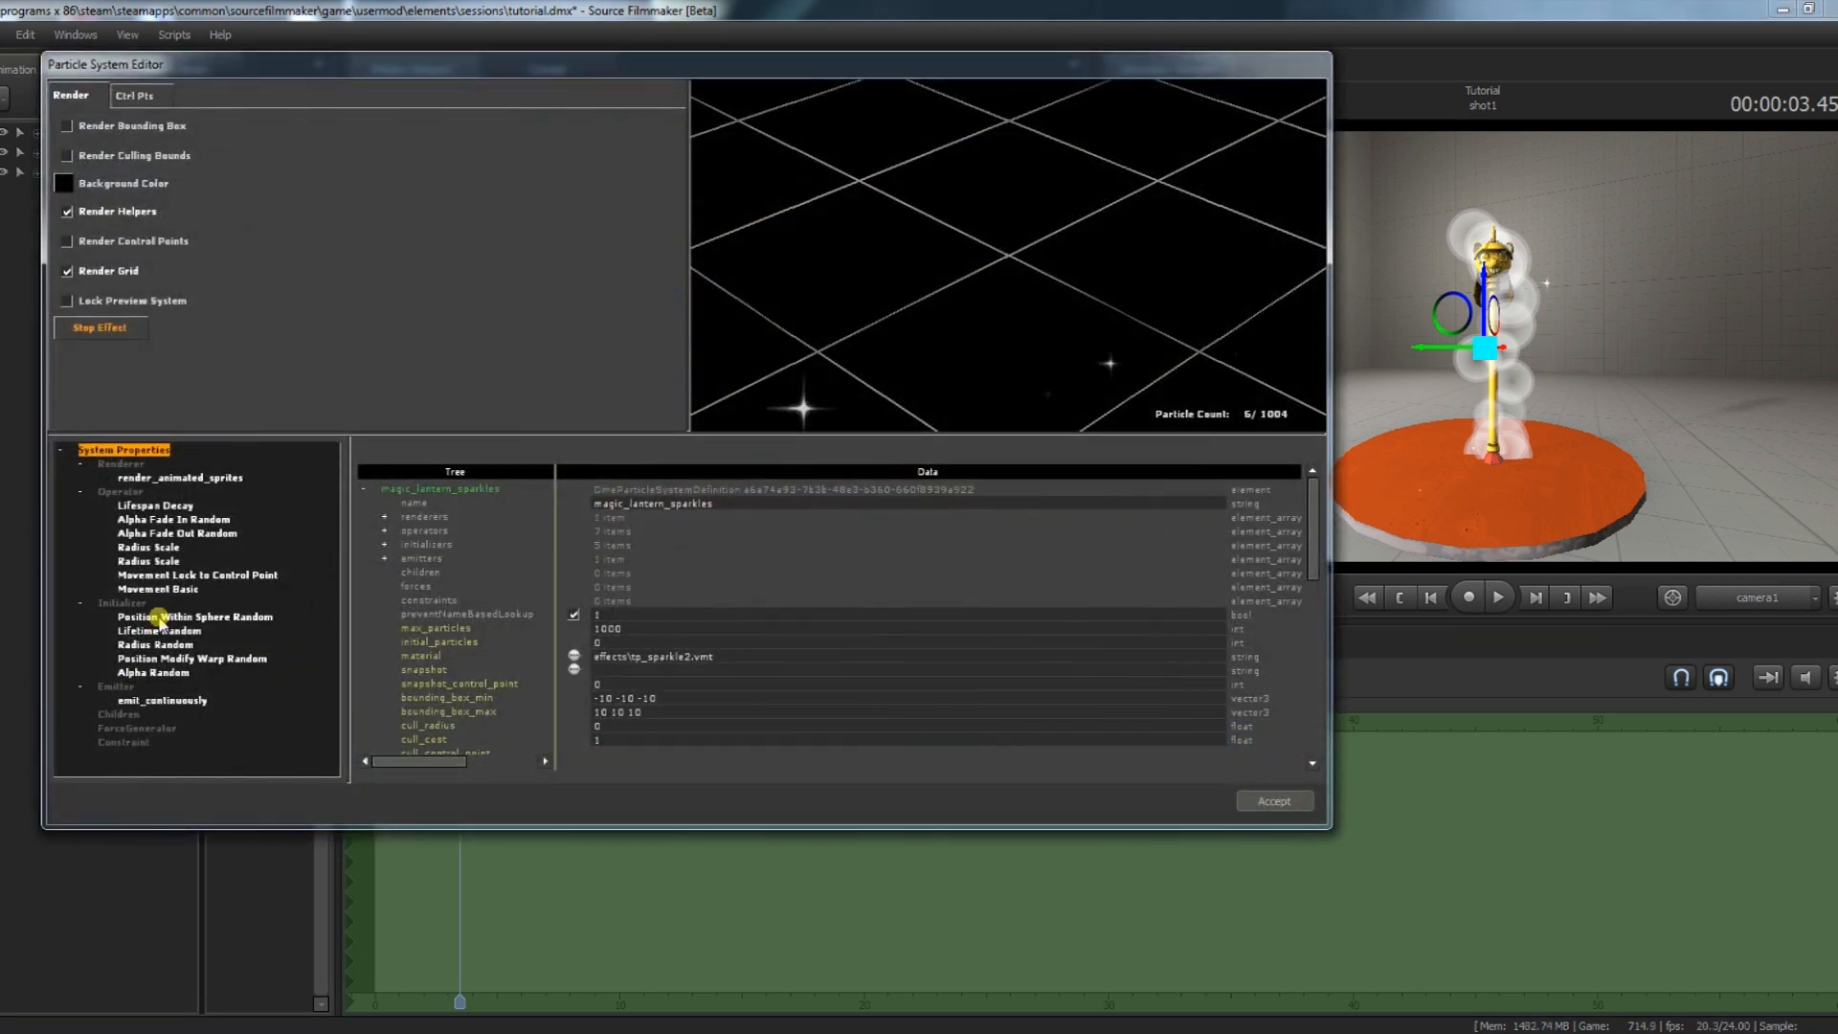
pyautogui.click(159, 617)
pyautogui.press('Delete')
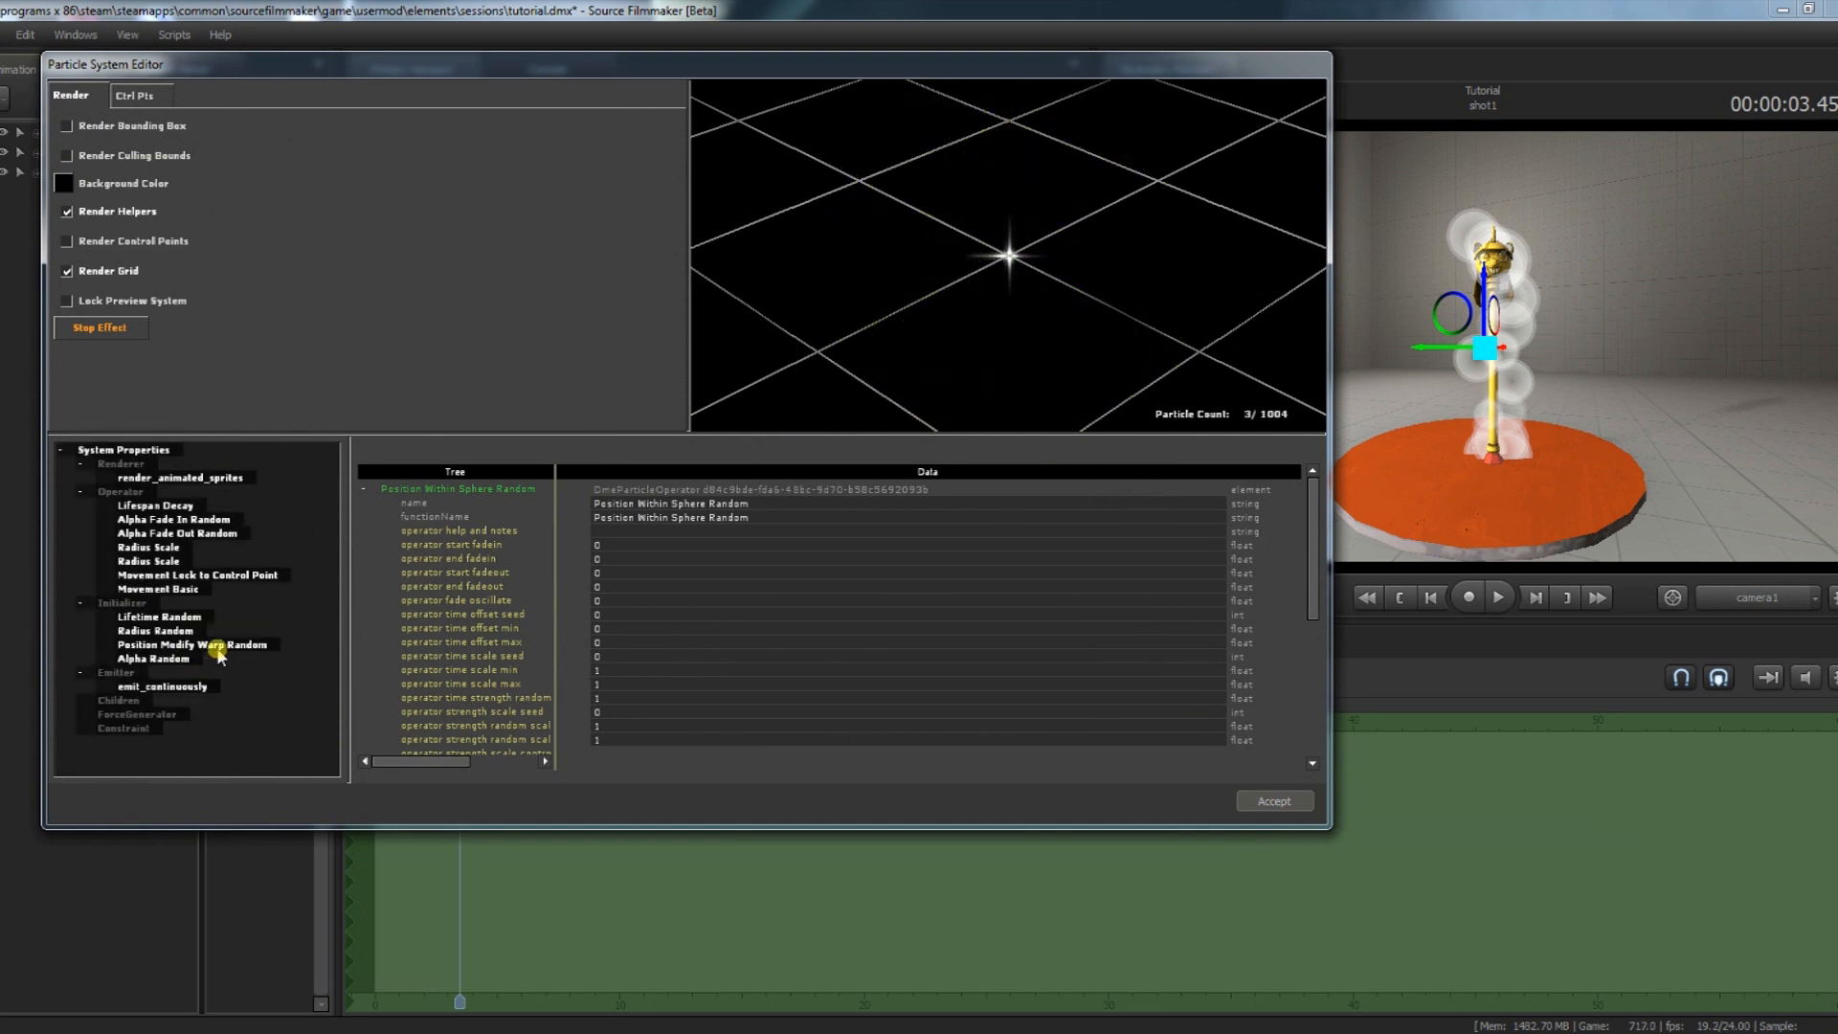
pyautogui.click(220, 647)
pyautogui.press('Delete')
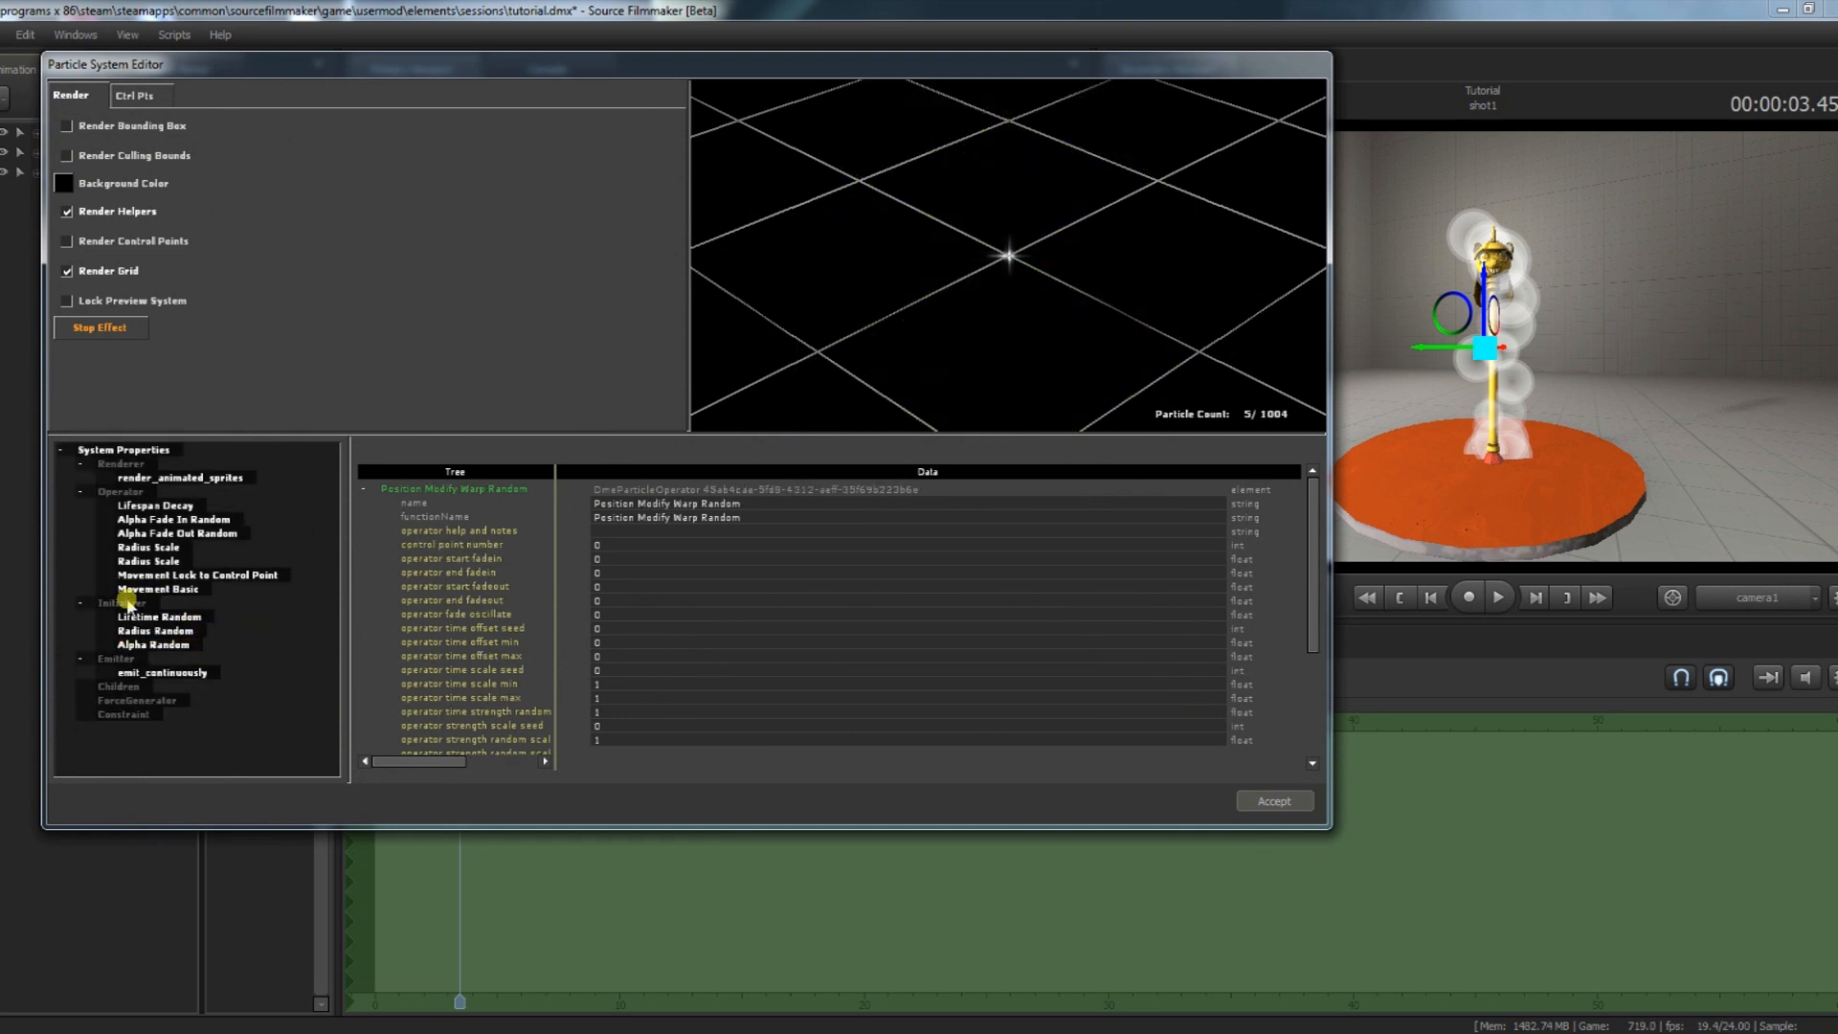
# - Add the Position on Model Random initializer to magic_lantern_sparkles and accept the definition
pyautogui.rightClick(127, 603)
pyautogui.click(158, 612)
pyautogui.scroll(-5, 647, 518)
pyautogui.scroll(-1, 647, 518)
pyautogui.click(617, 515)
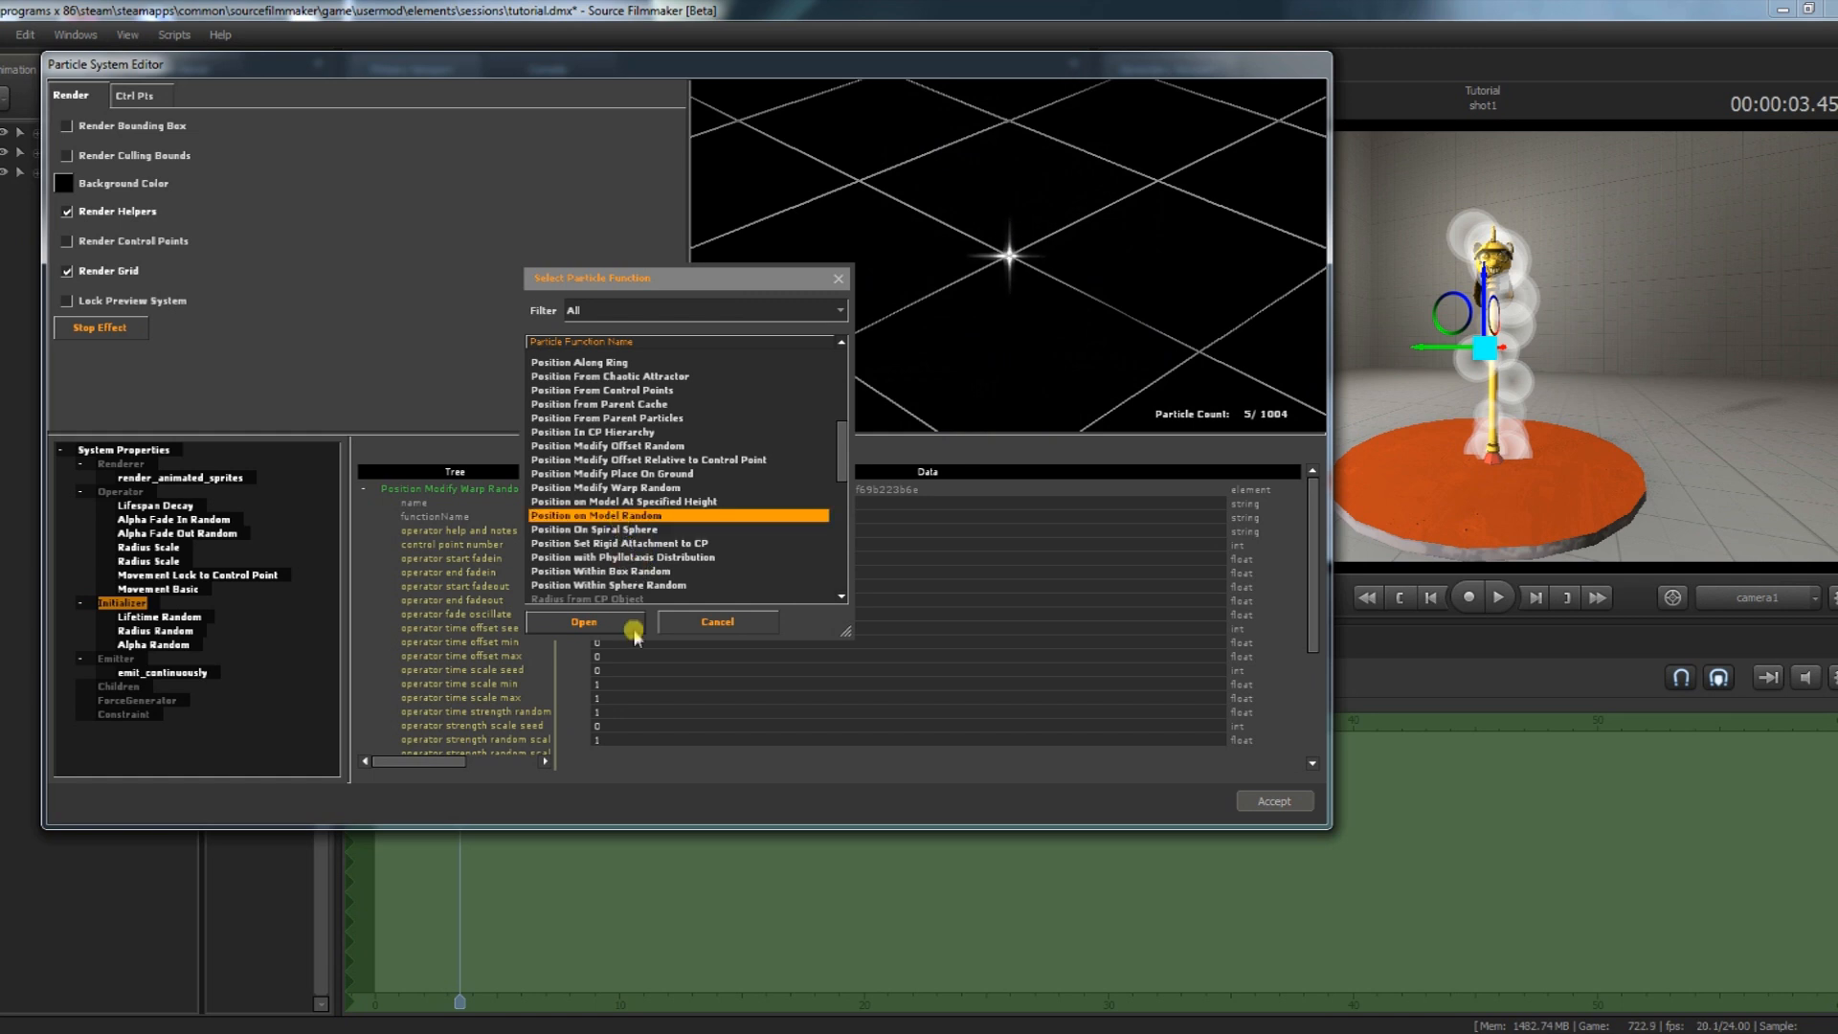
pyautogui.click(632, 628)
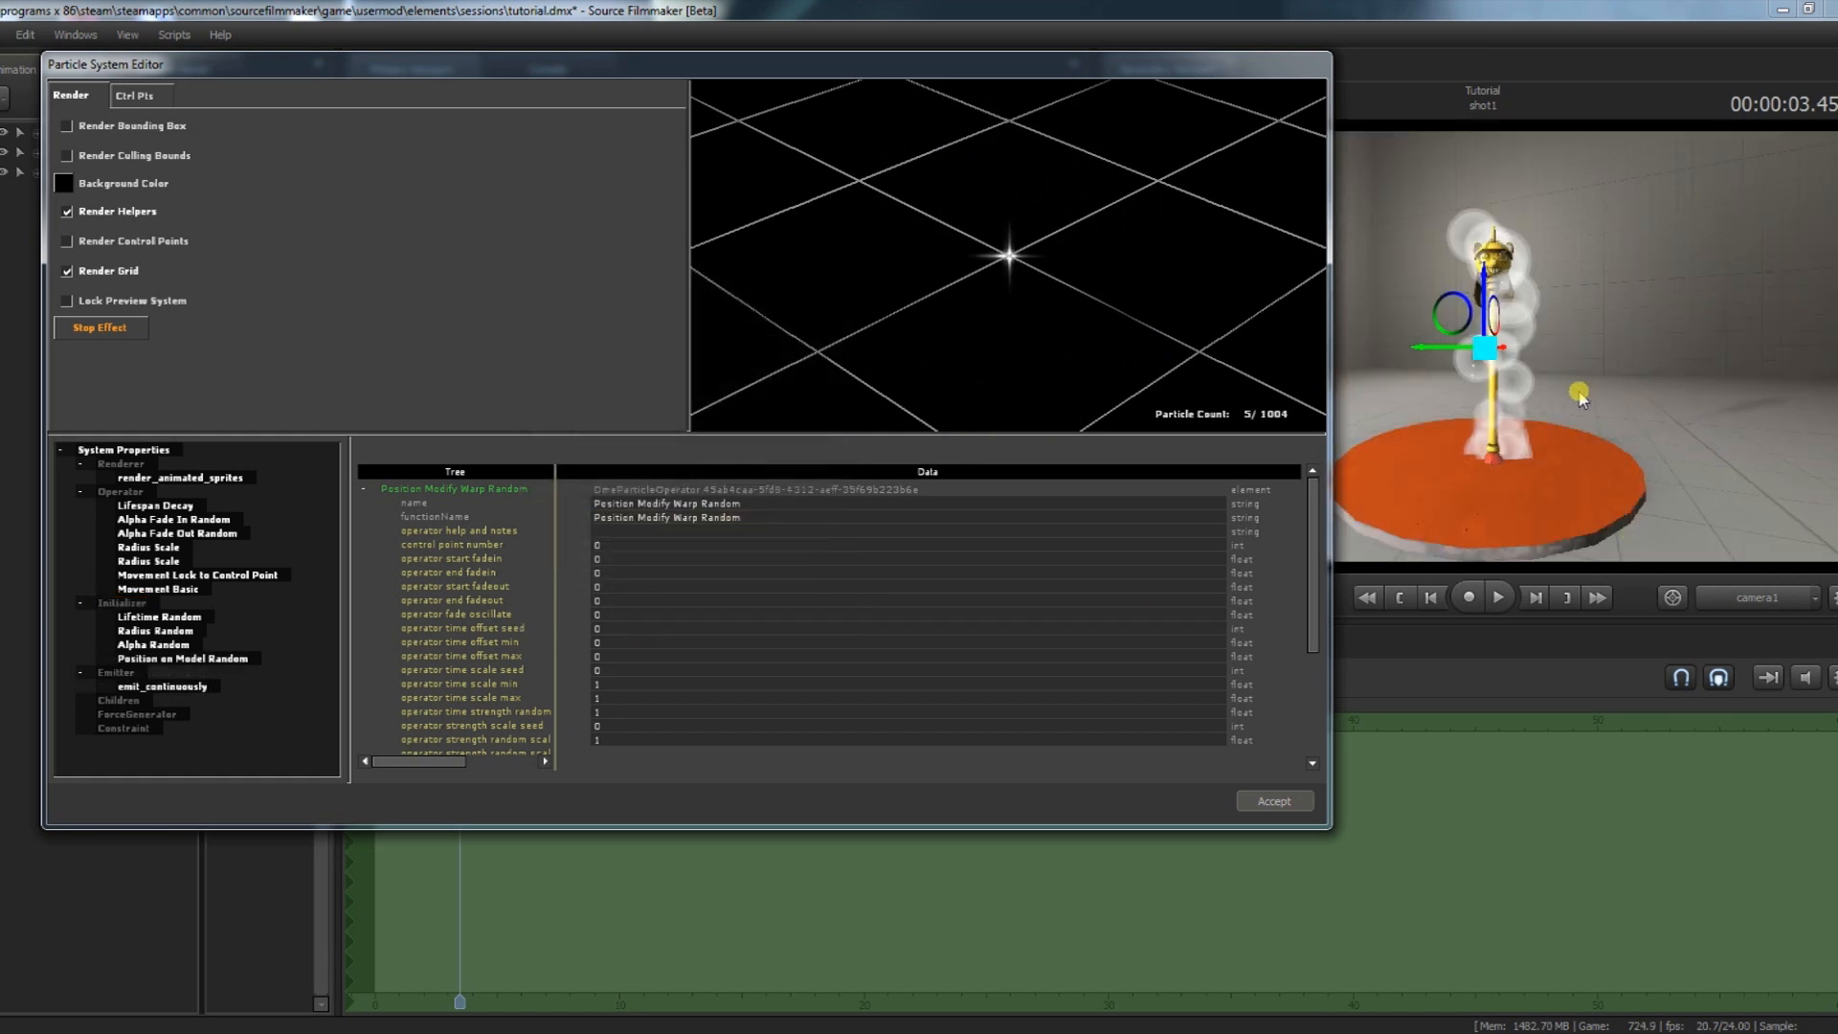
pyautogui.click(1276, 802)
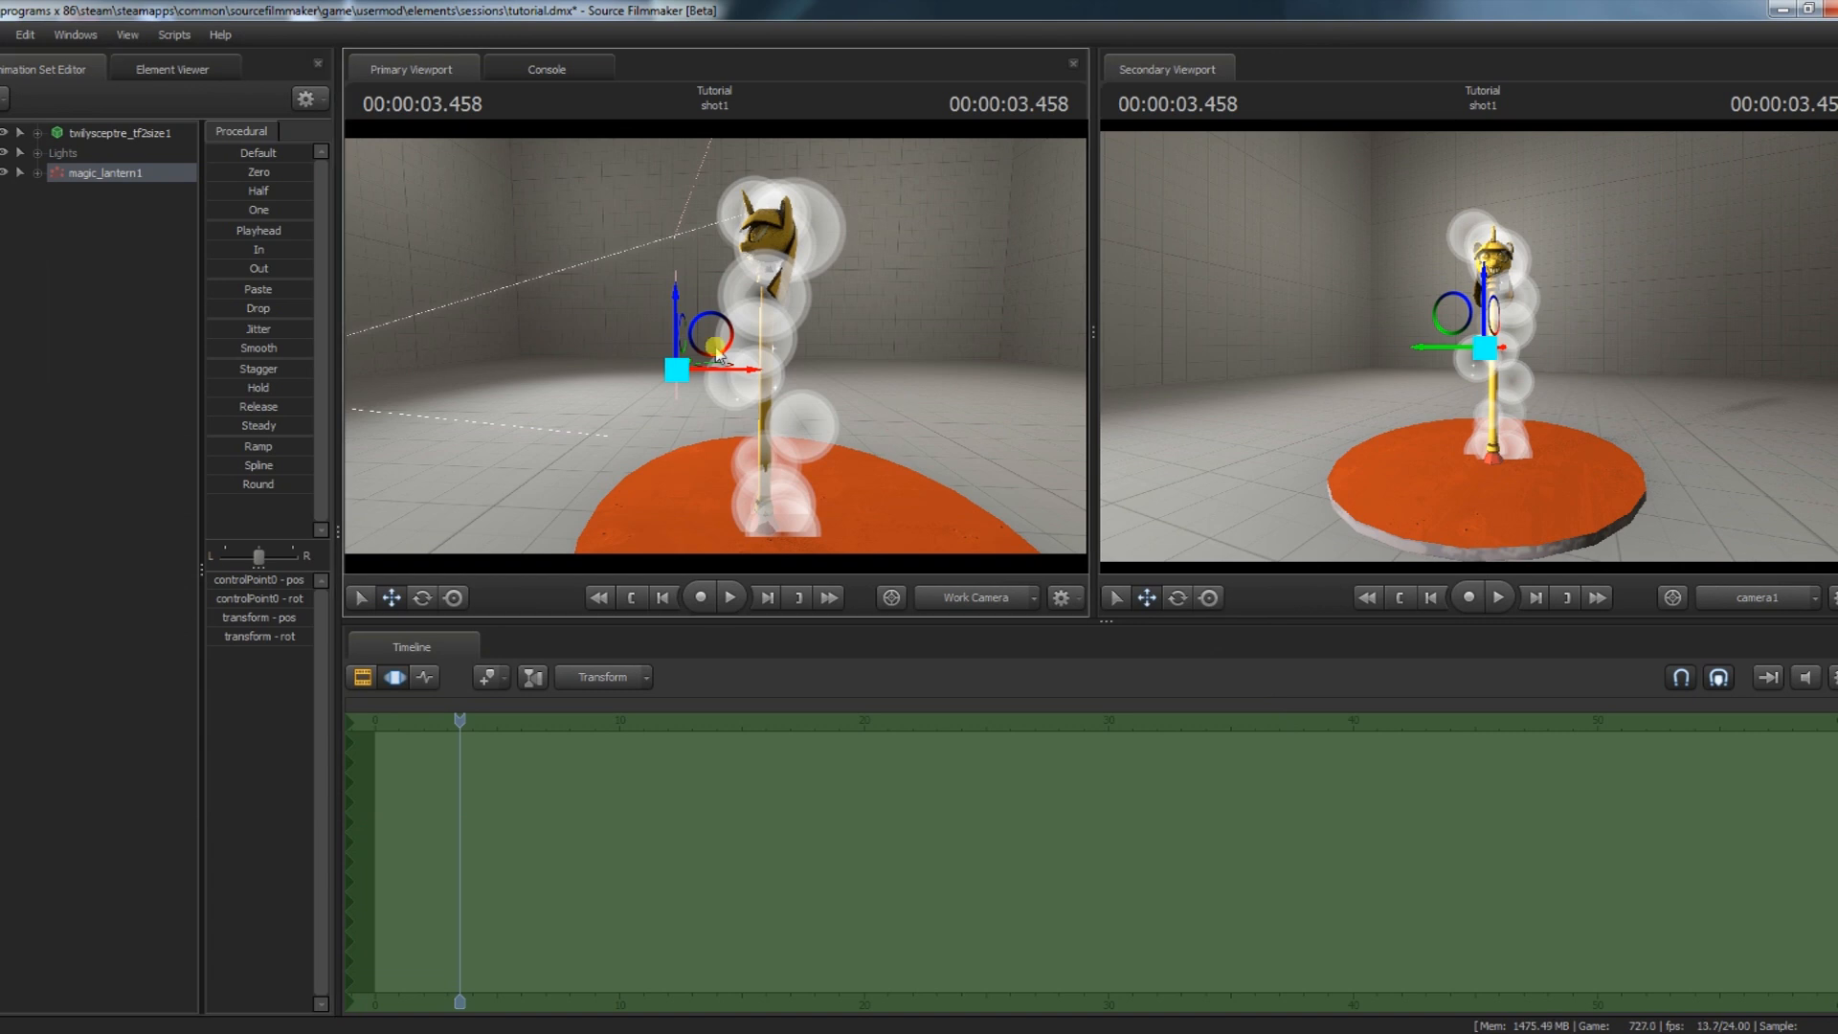
pyautogui.press('space')
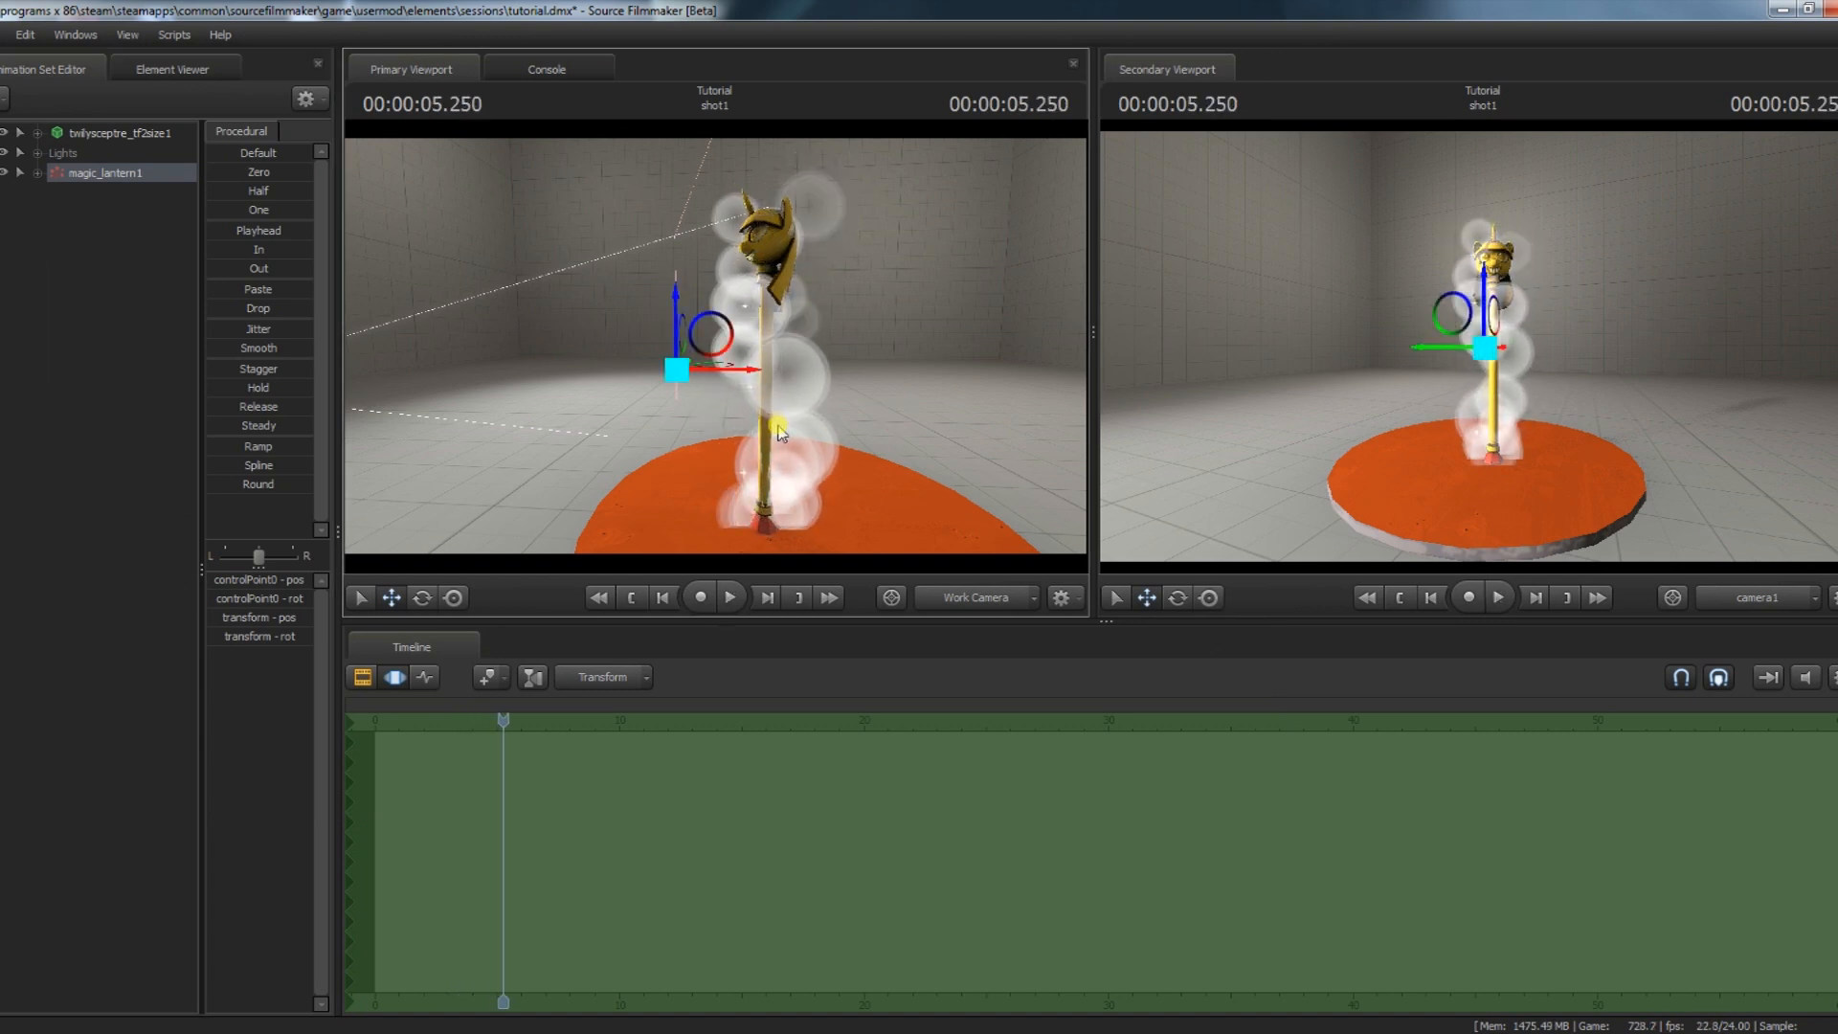
pyautogui.rightClick(69, 178)
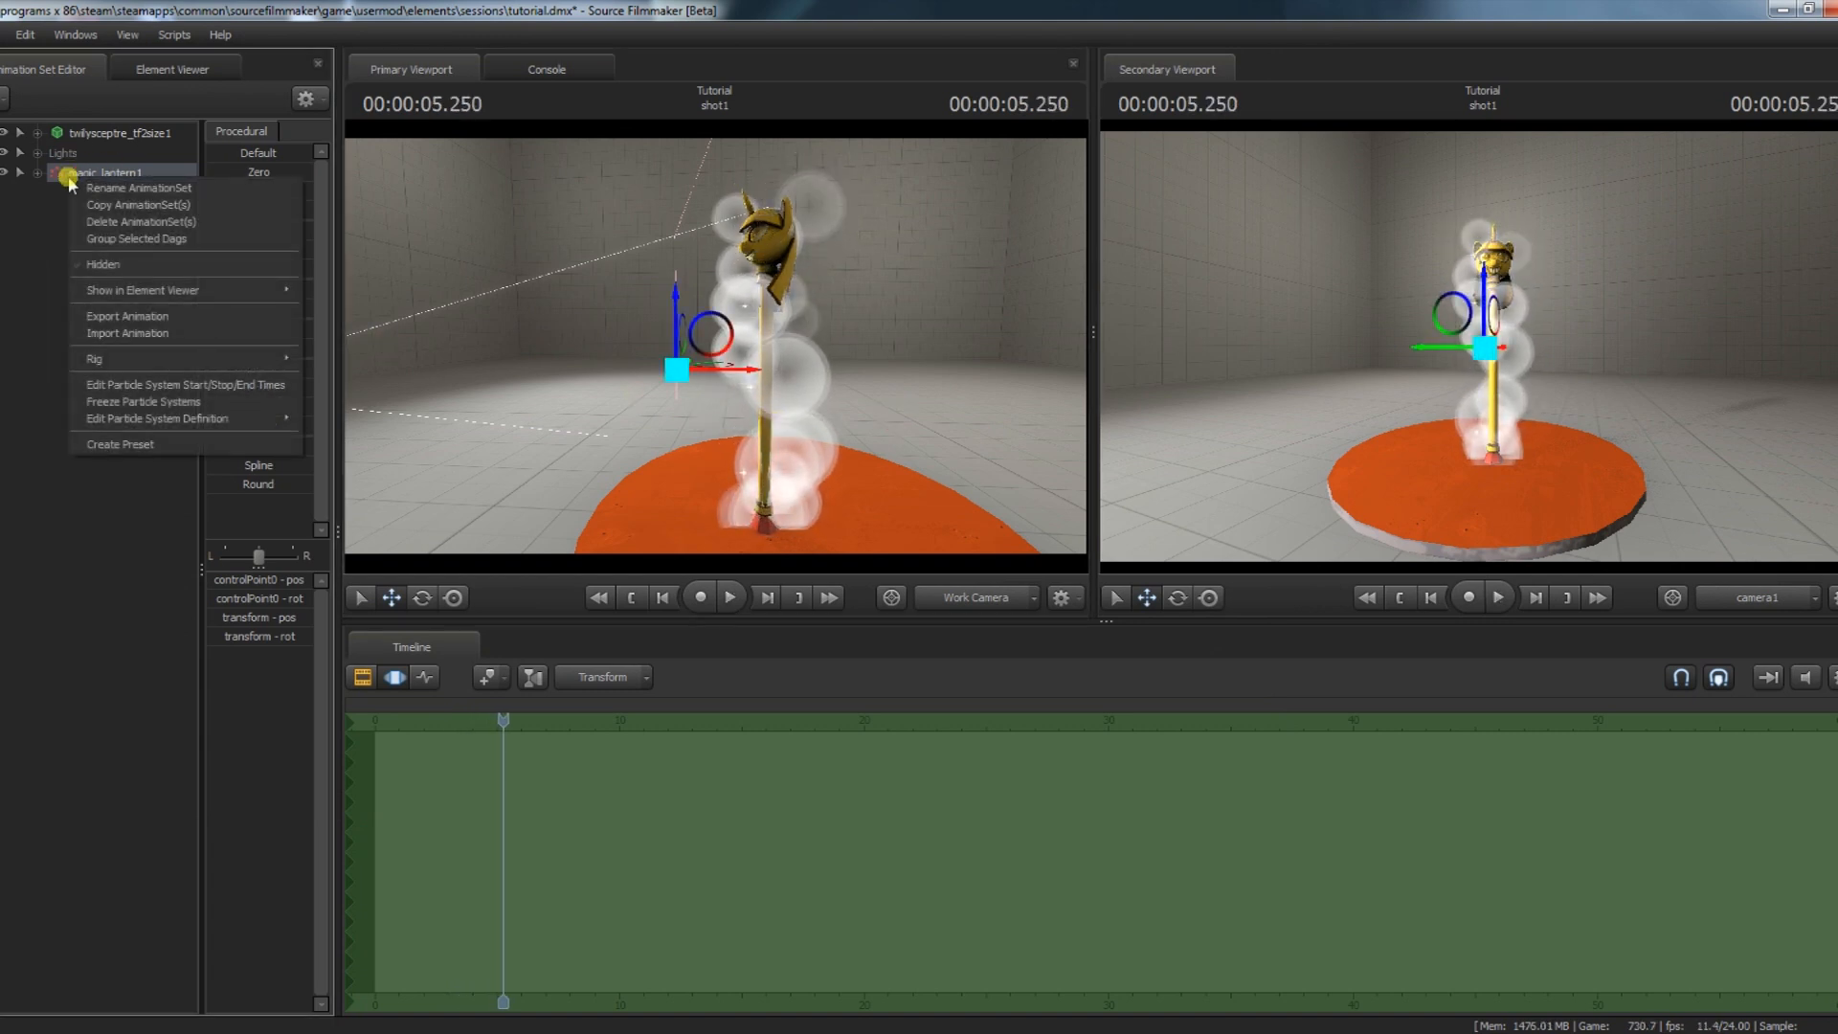
pyautogui.click(332, 427)
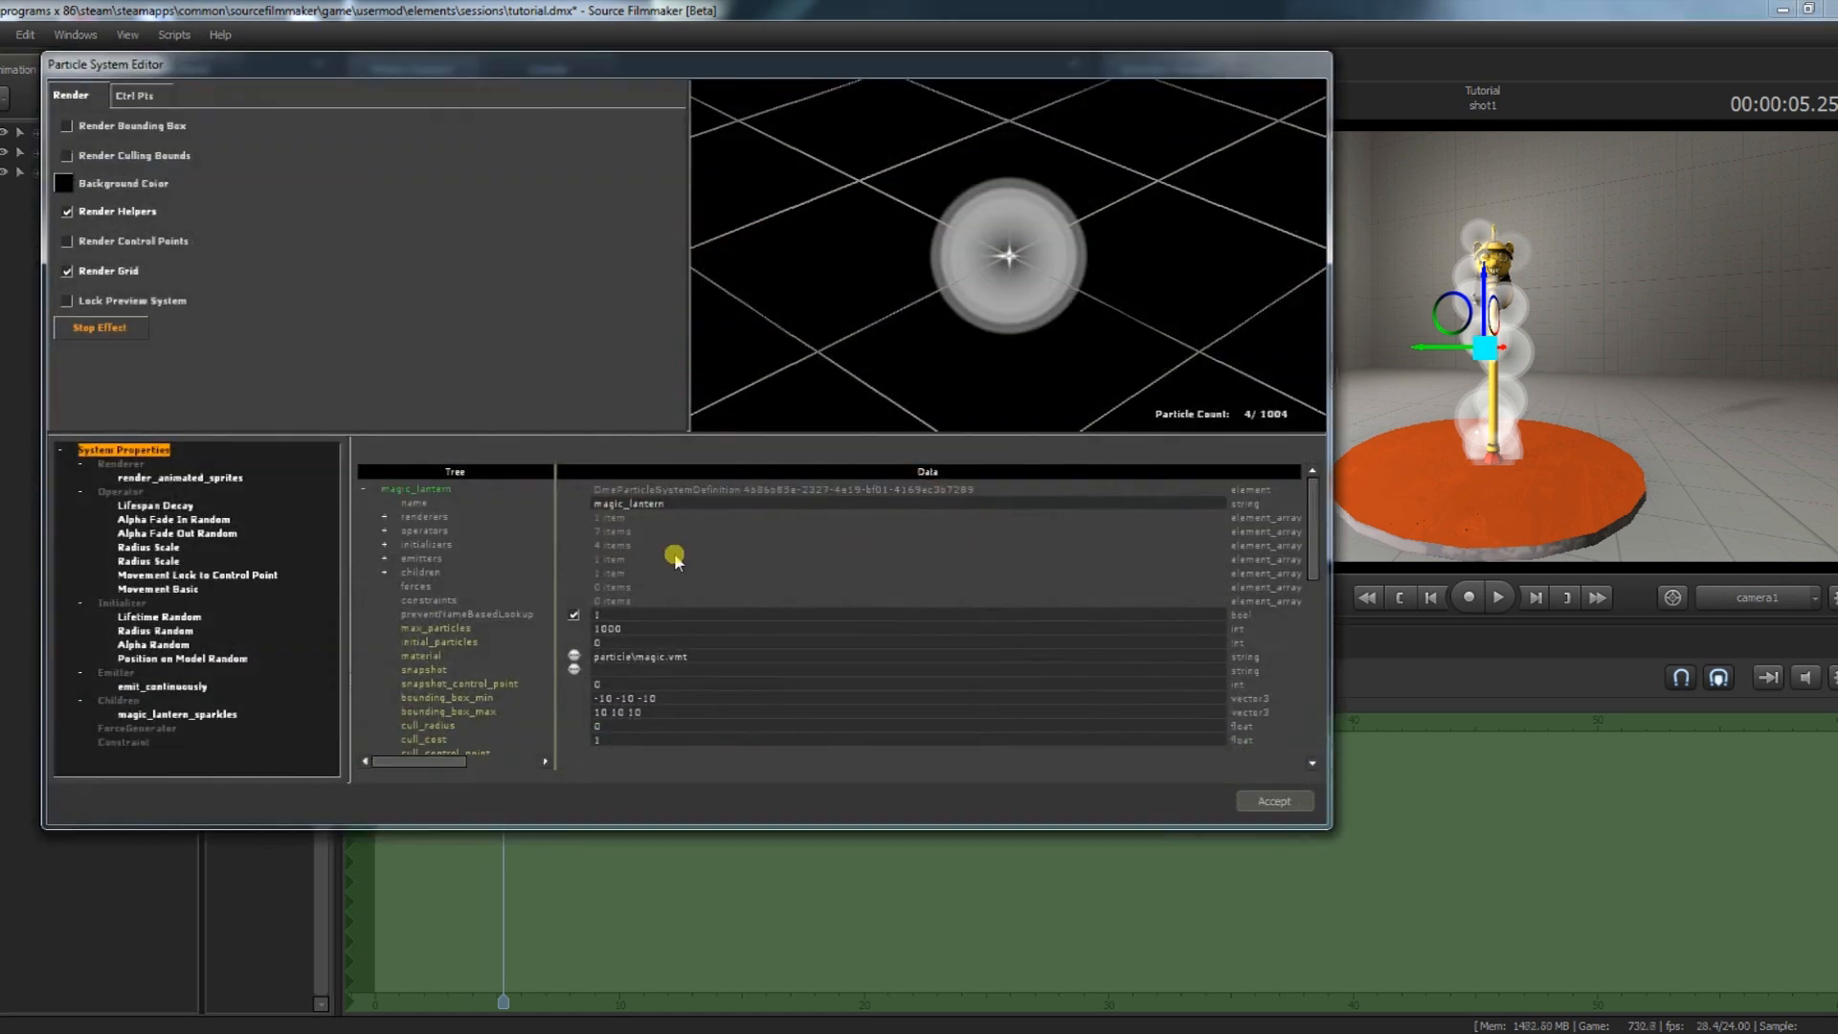
pyautogui.scroll(-1, 566, 631)
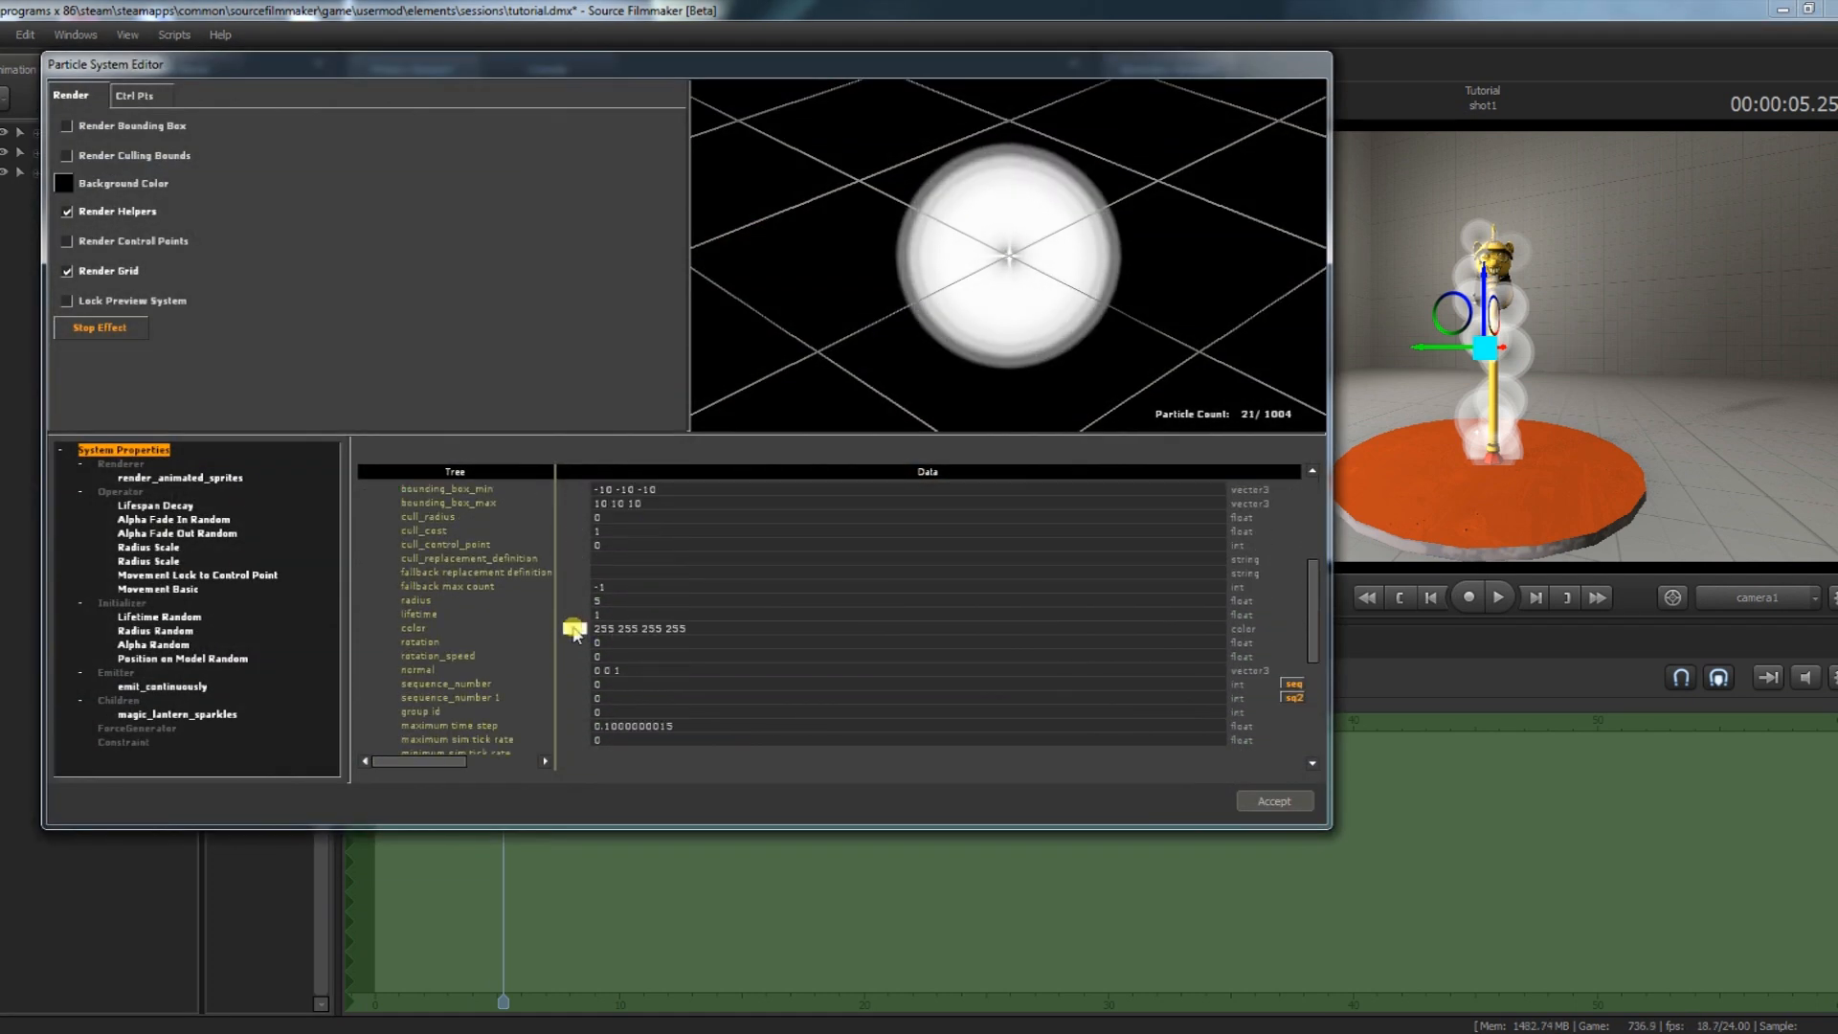
pyautogui.click(574, 629)
pyautogui.moveTo(751, 542); pyautogui.dragTo(751, 354)
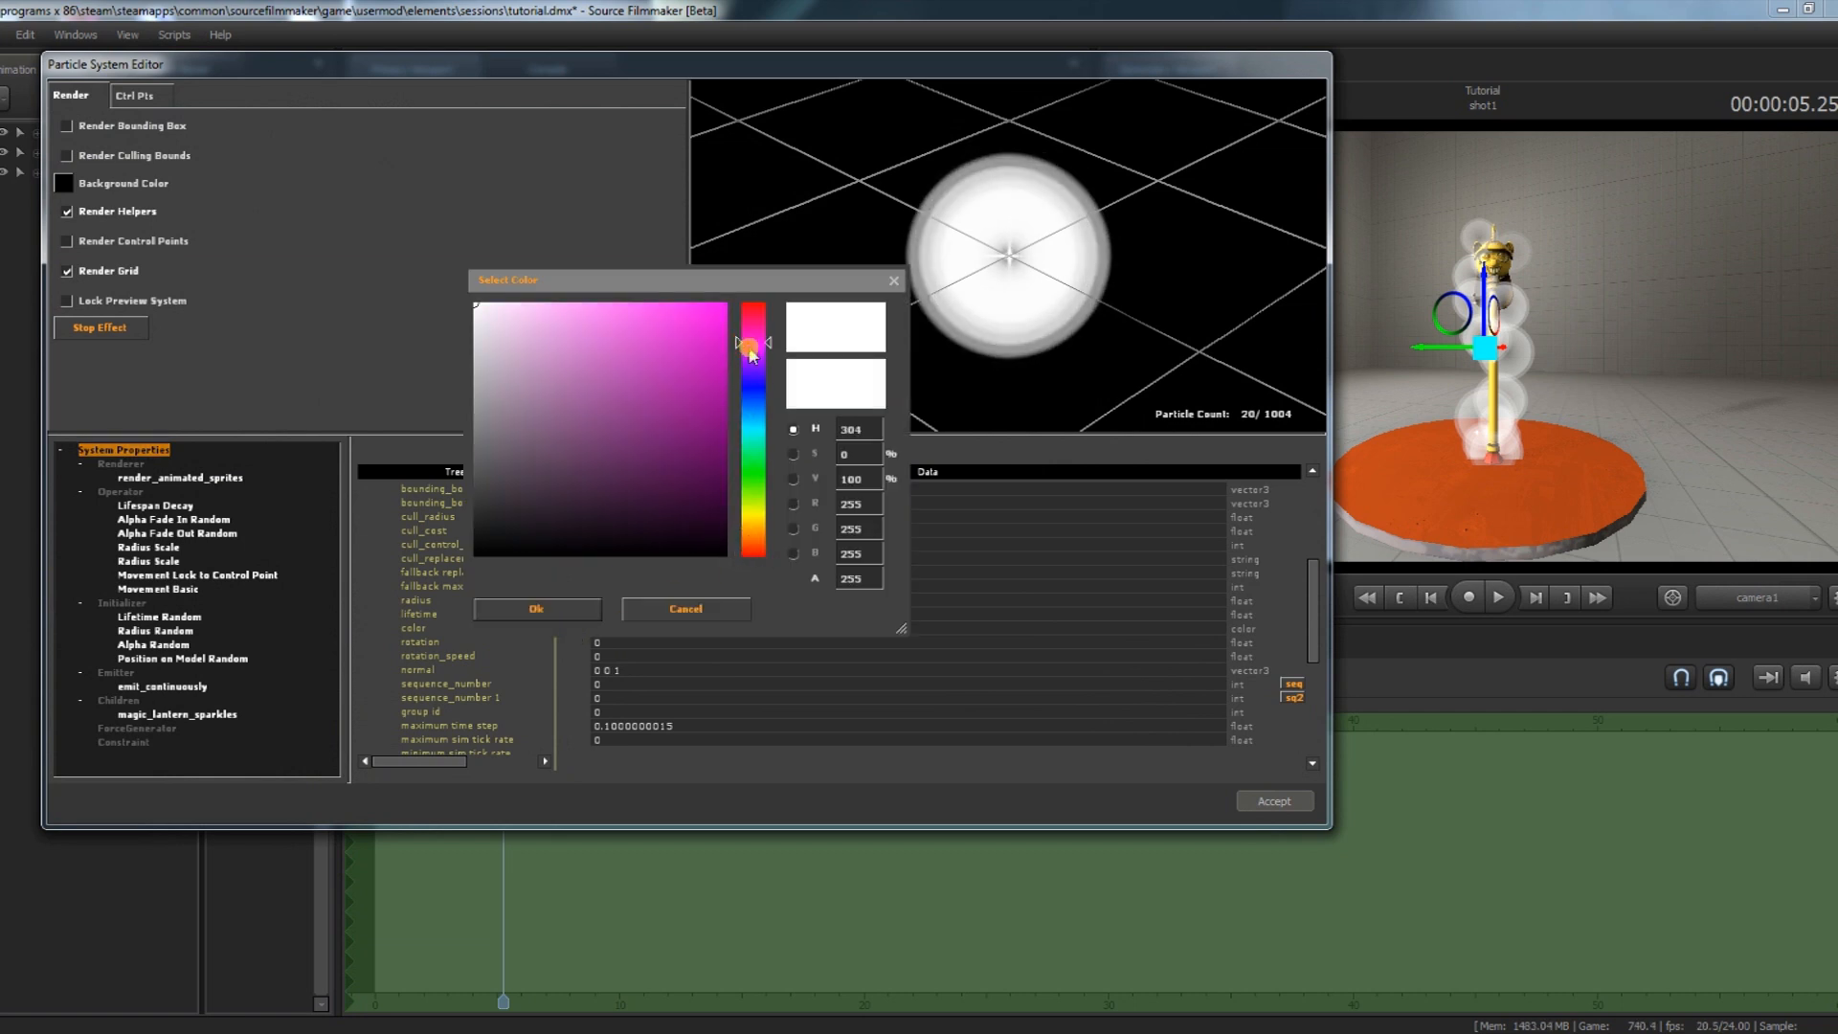
pyautogui.click(656, 362)
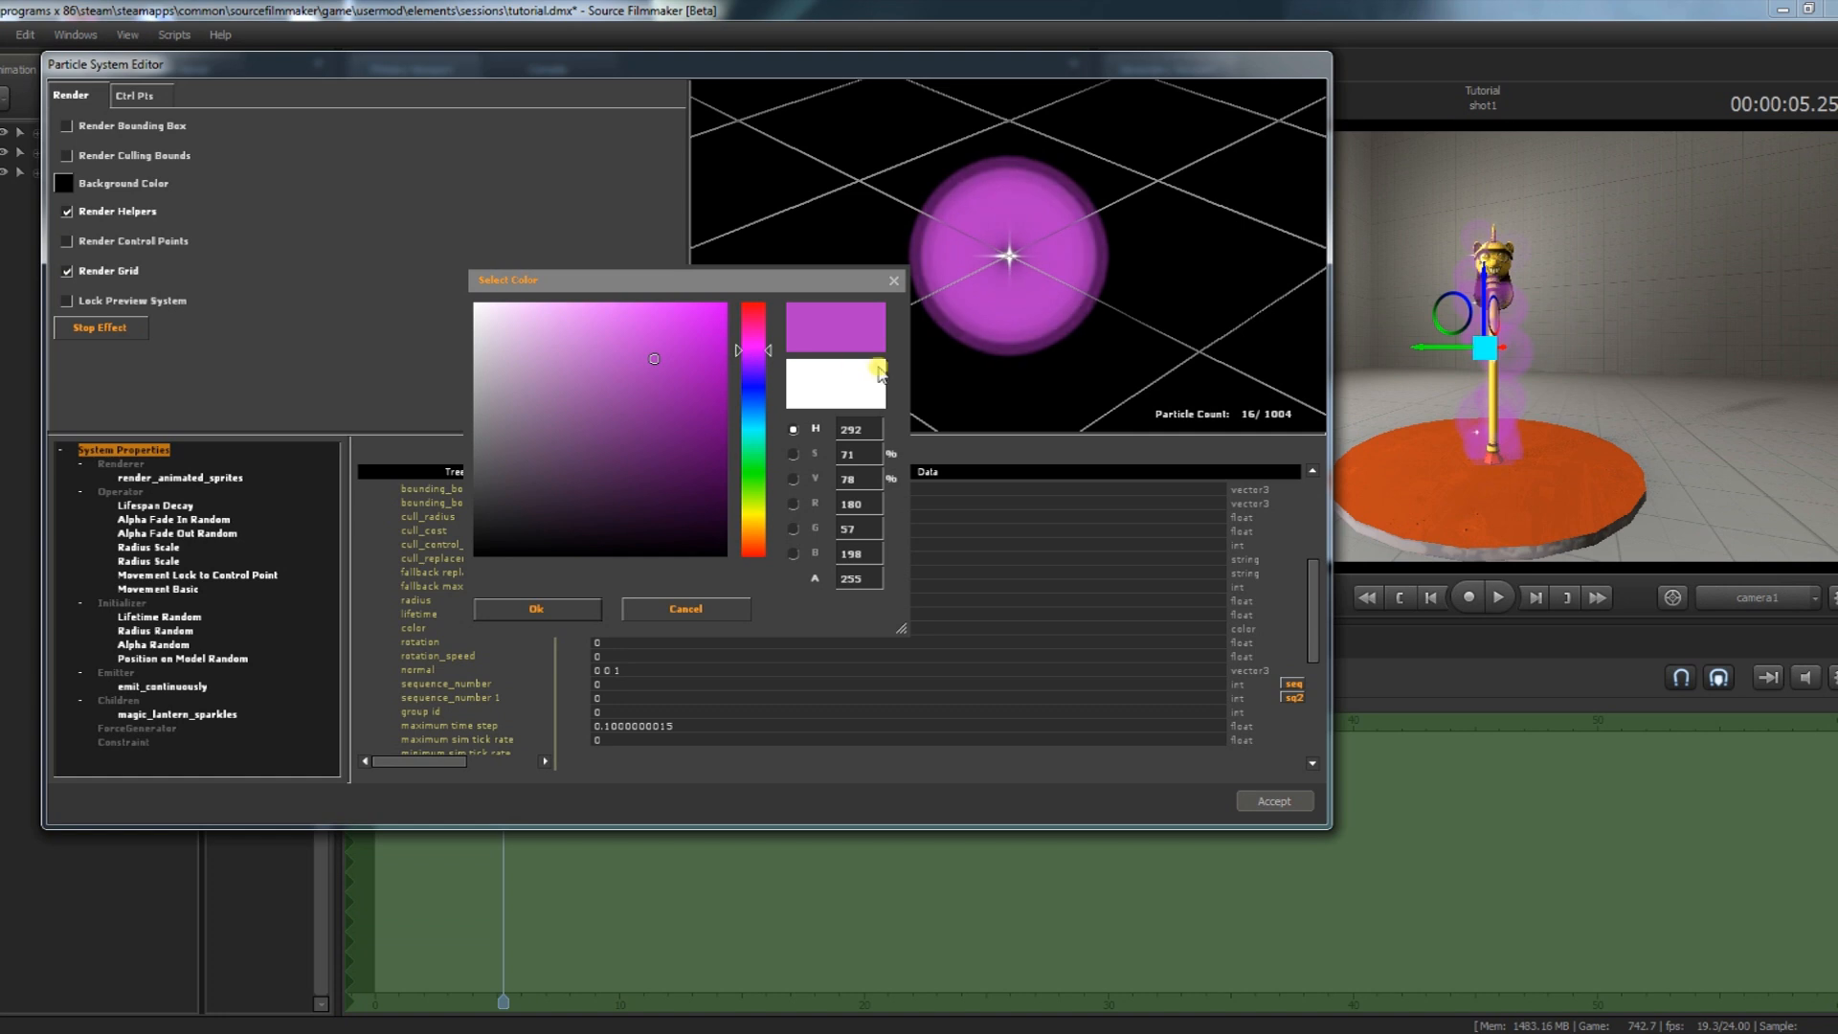
pyautogui.click(850, 472)
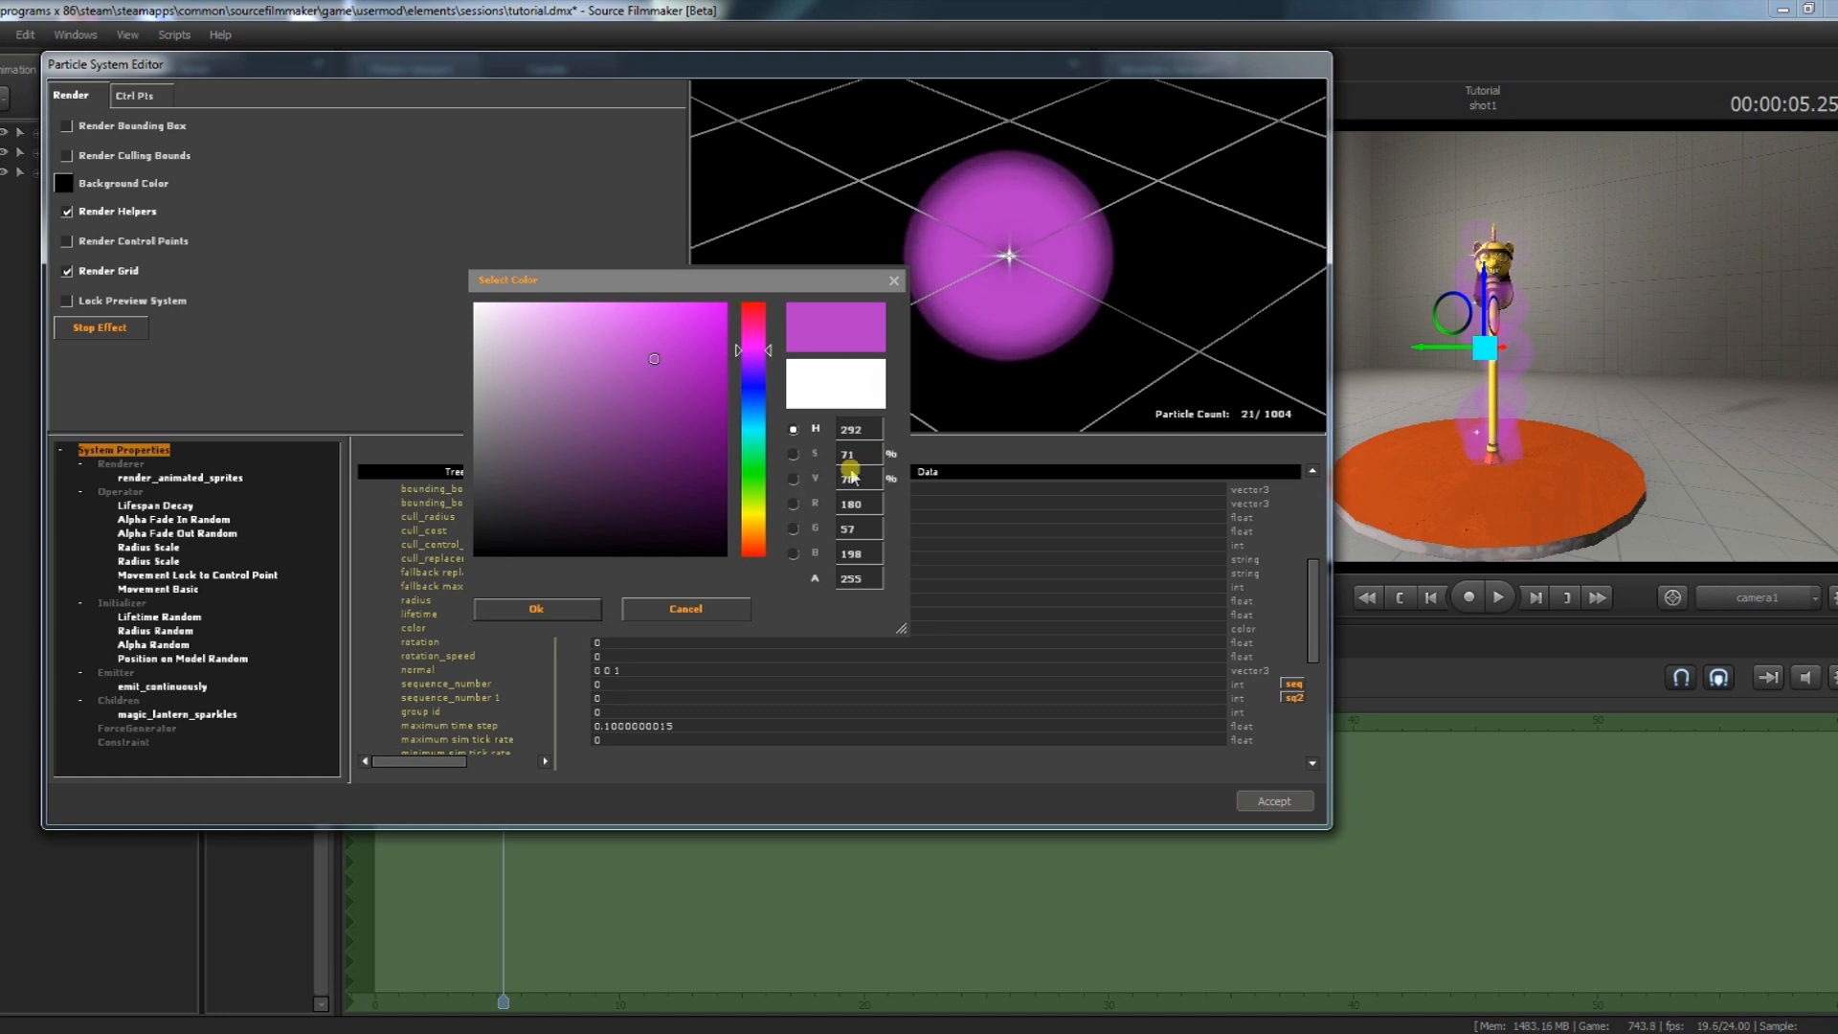
pyautogui.click(533, 608)
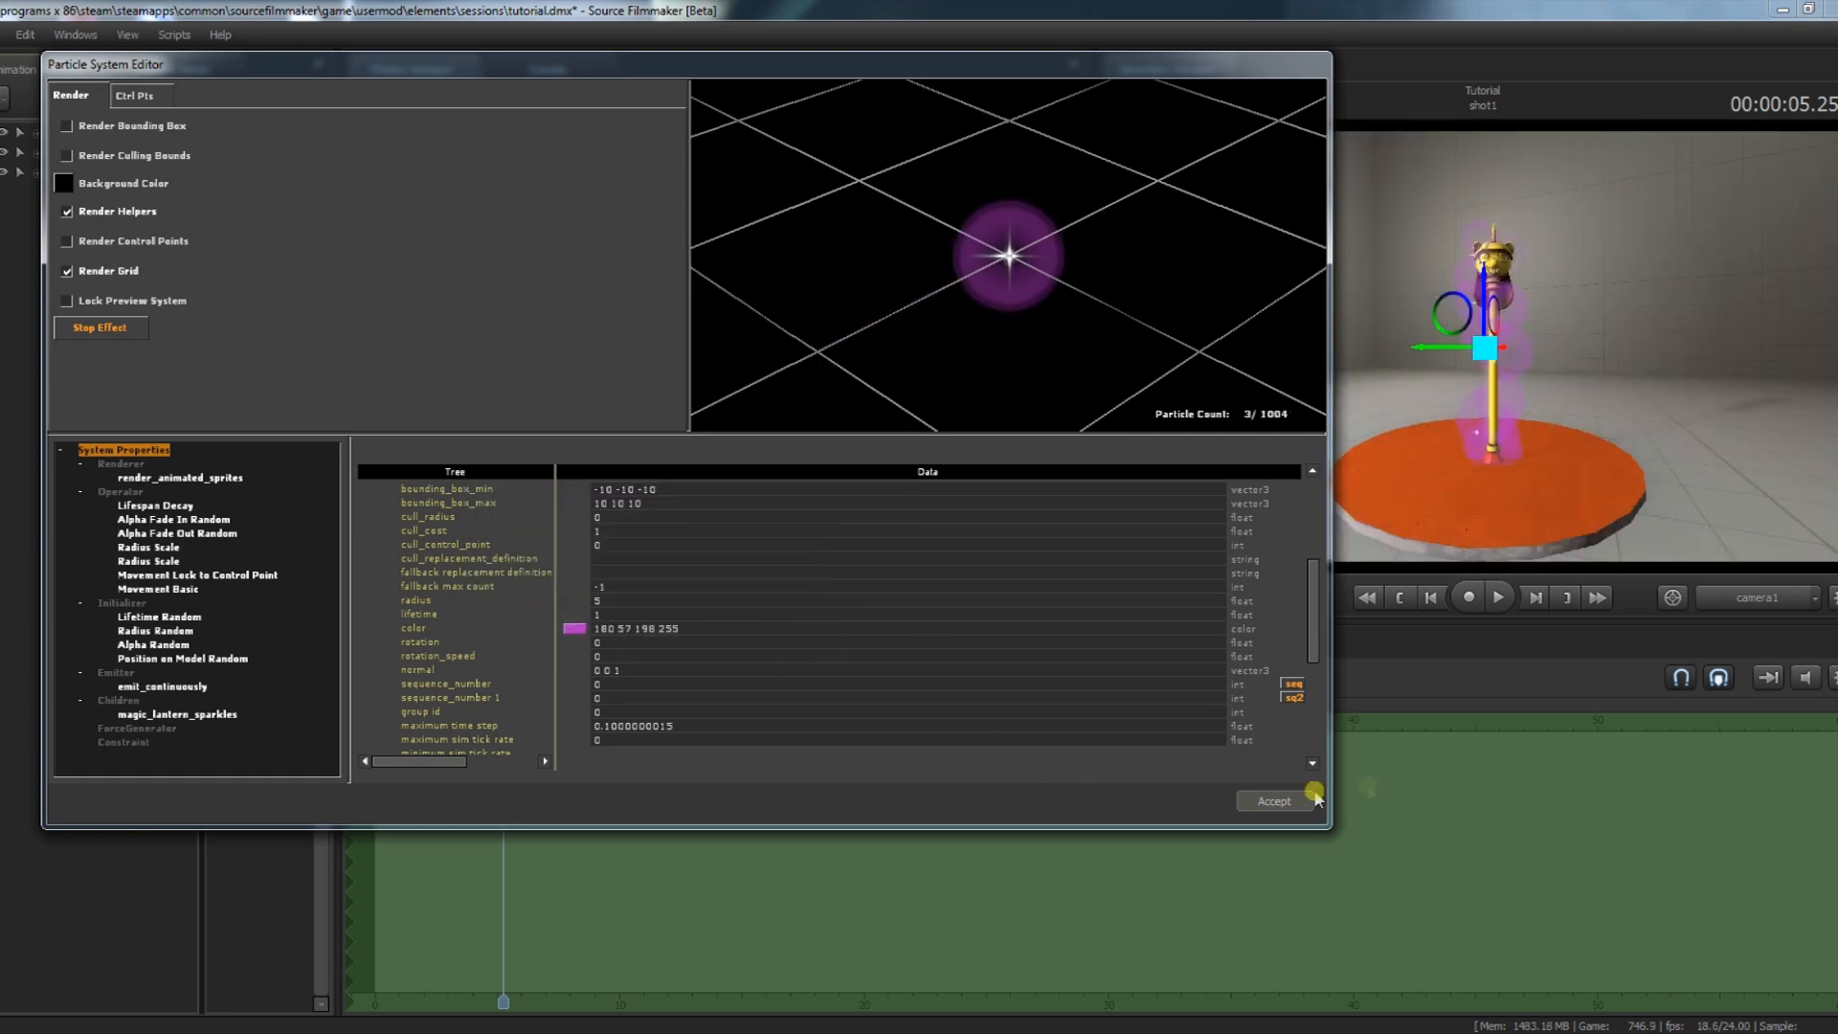
pyautogui.click(1262, 798)
# - Select the sceptre's rootTransform under Body and move the model off the orange platform onto the floor beside it
pyautogui.moveTo(773, 293); pyautogui.dragTo(714, 345)
pyautogui.press('s')
pyautogui.press('w')
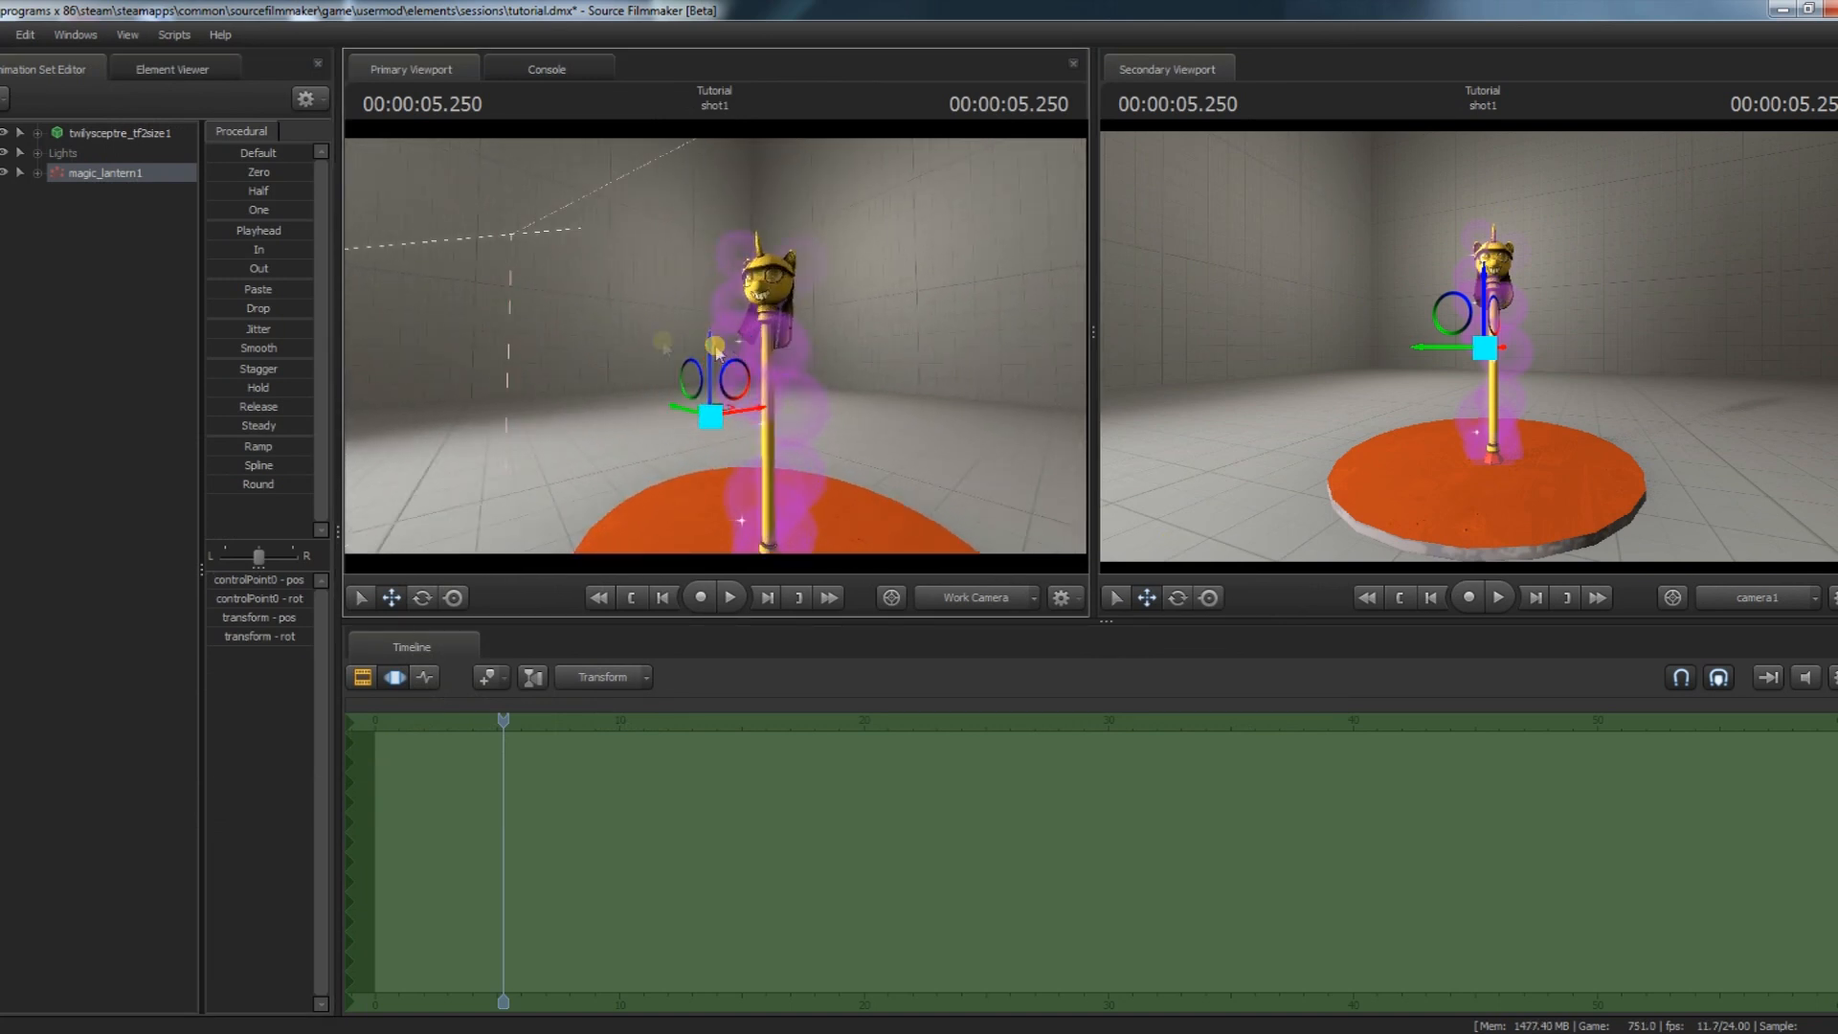
pyautogui.click(39, 173)
pyautogui.click(33, 142)
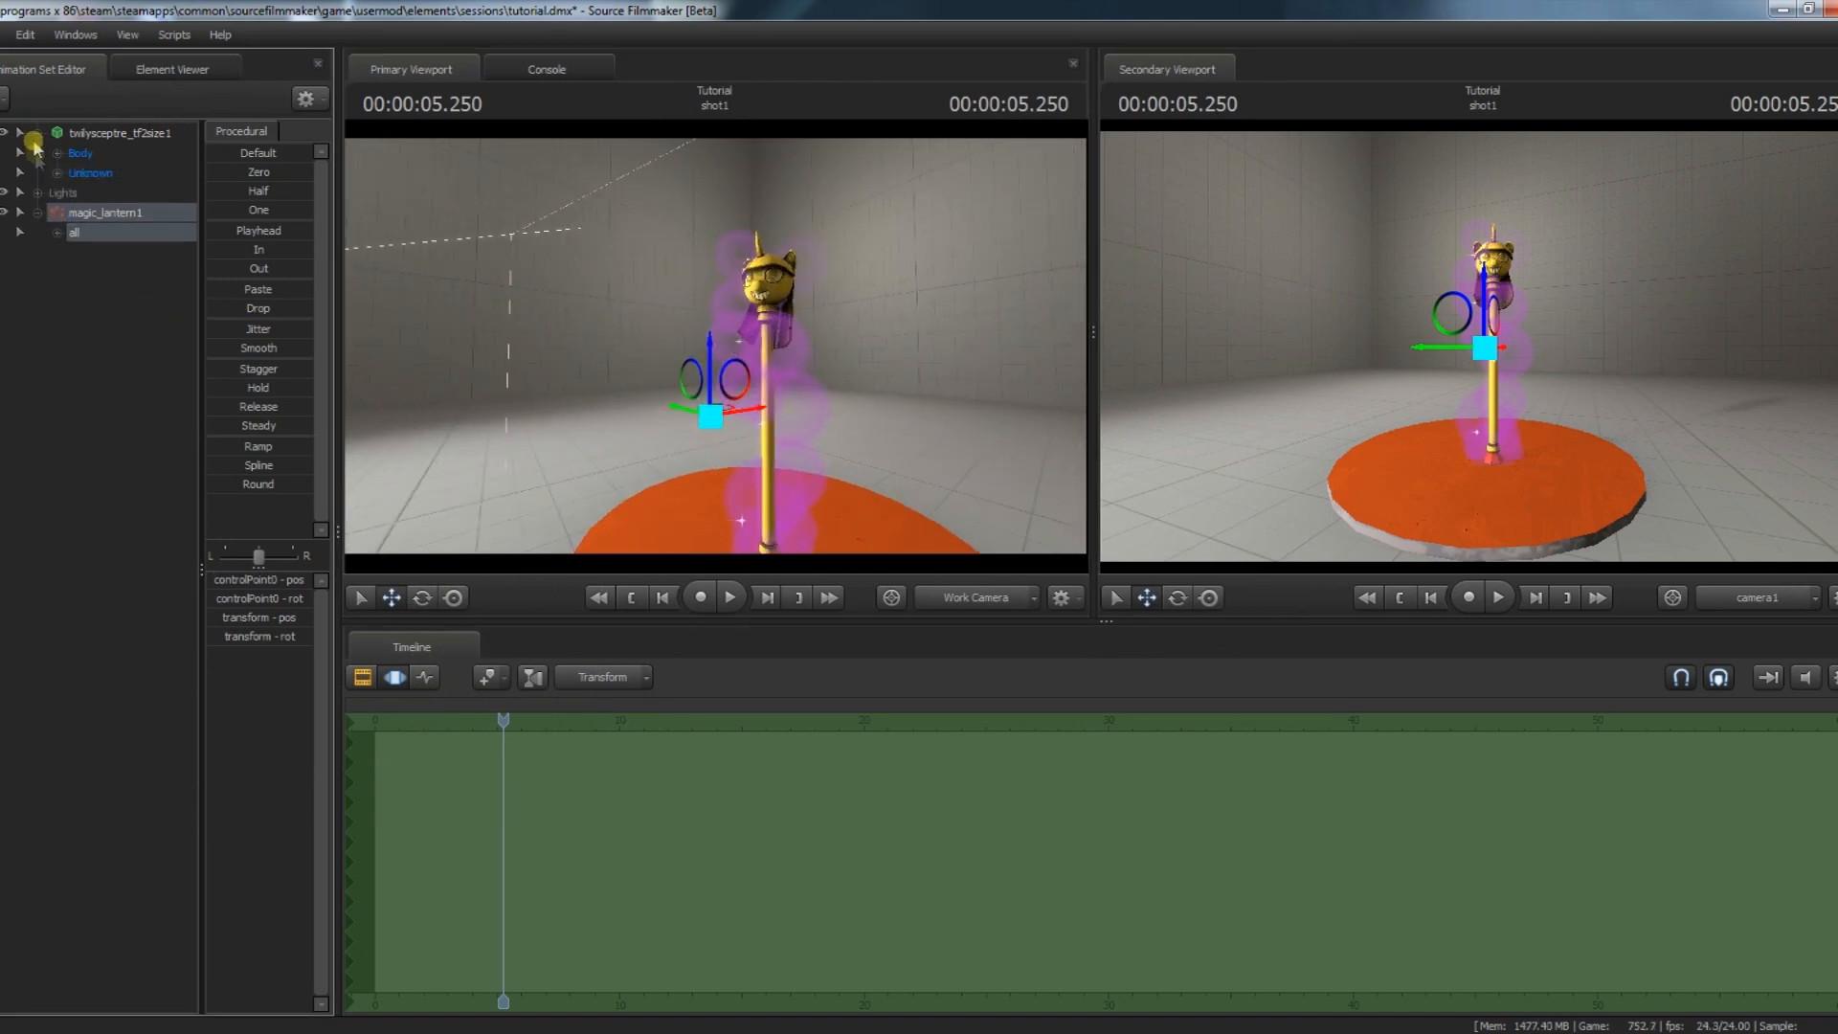
pyautogui.click(57, 153)
pyautogui.click(59, 251)
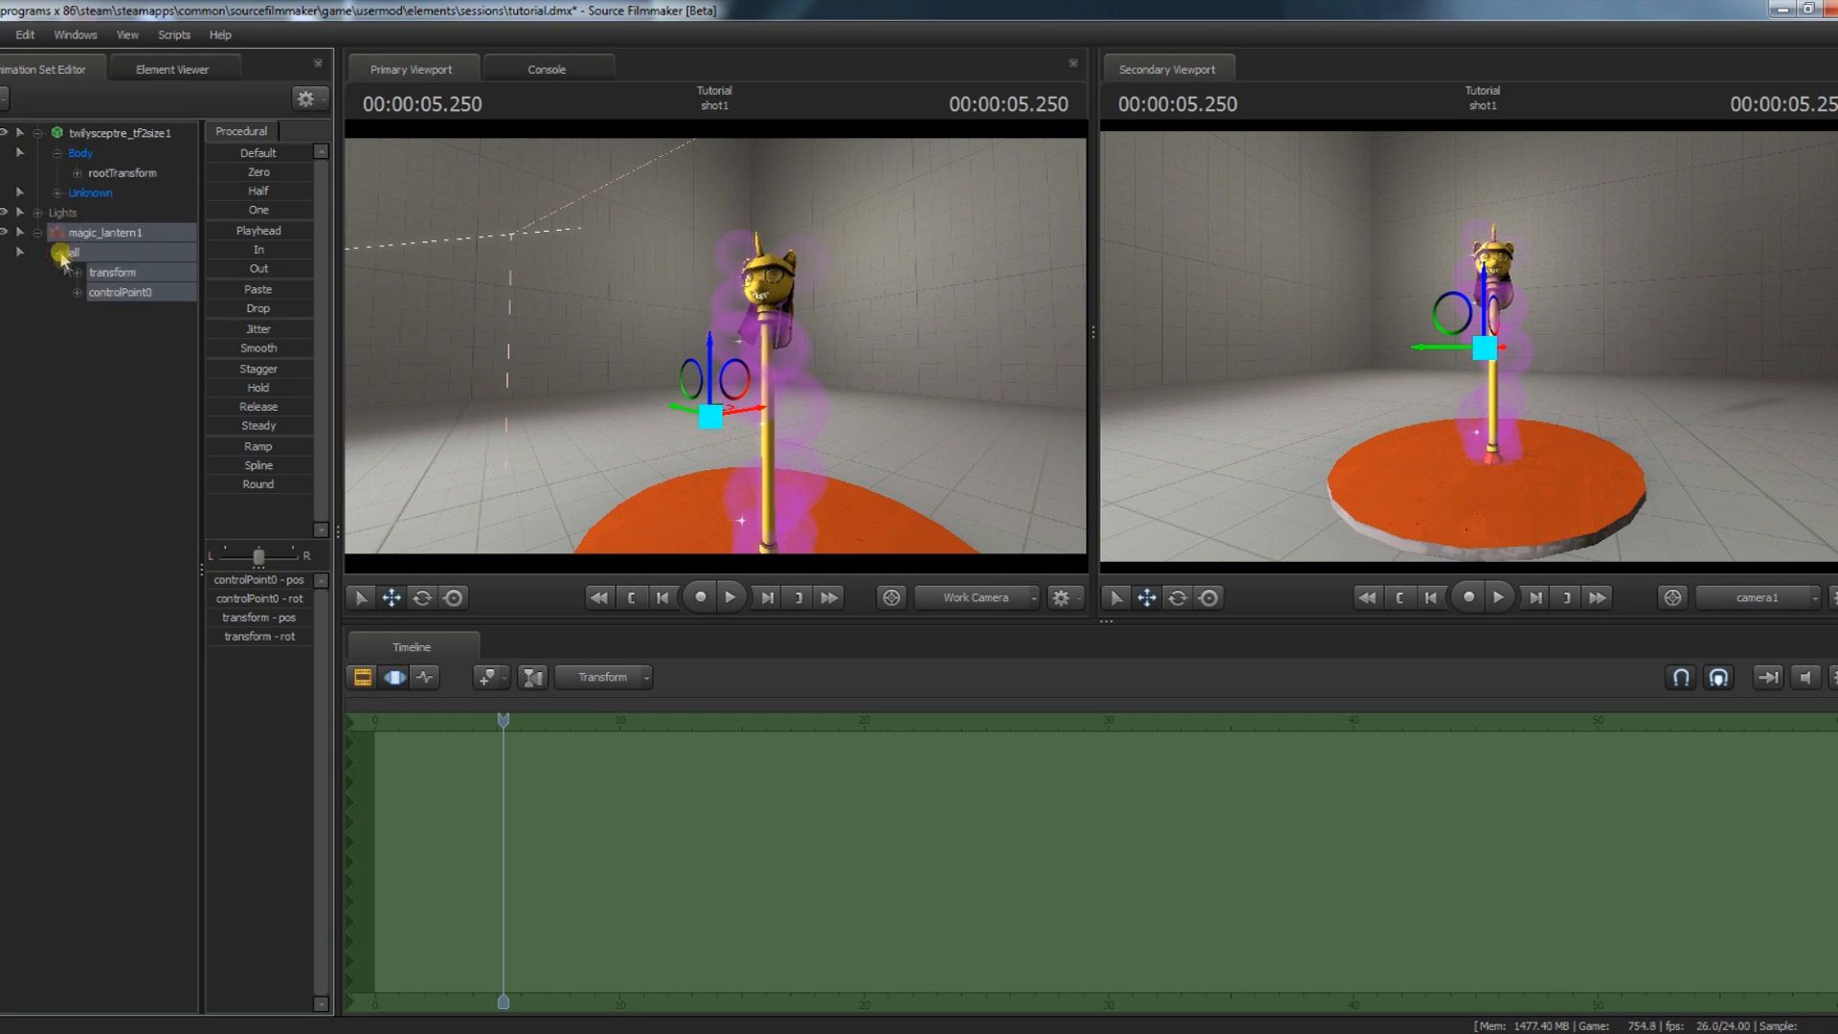
pyautogui.click(117, 362)
pyautogui.click(57, 193)
pyautogui.click(121, 173)
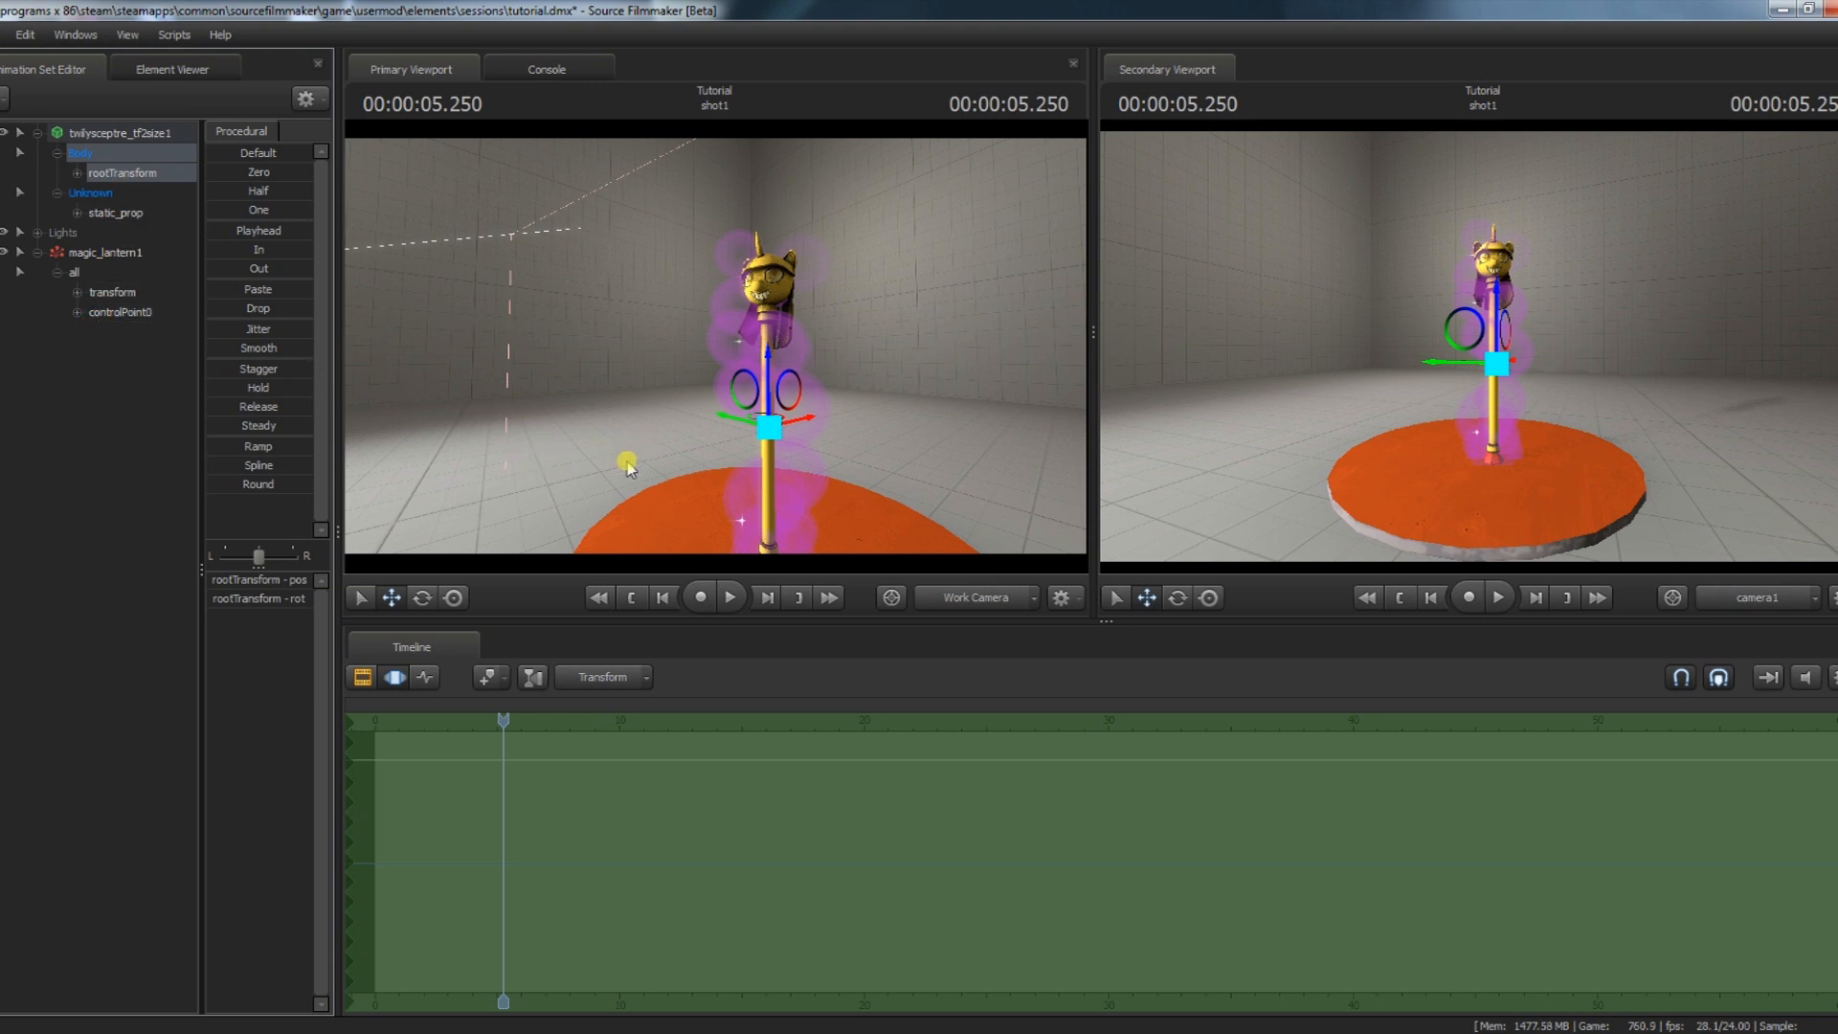
pyautogui.moveTo(759, 427); pyautogui.dragTo(609, 383)
pyautogui.press('Left')
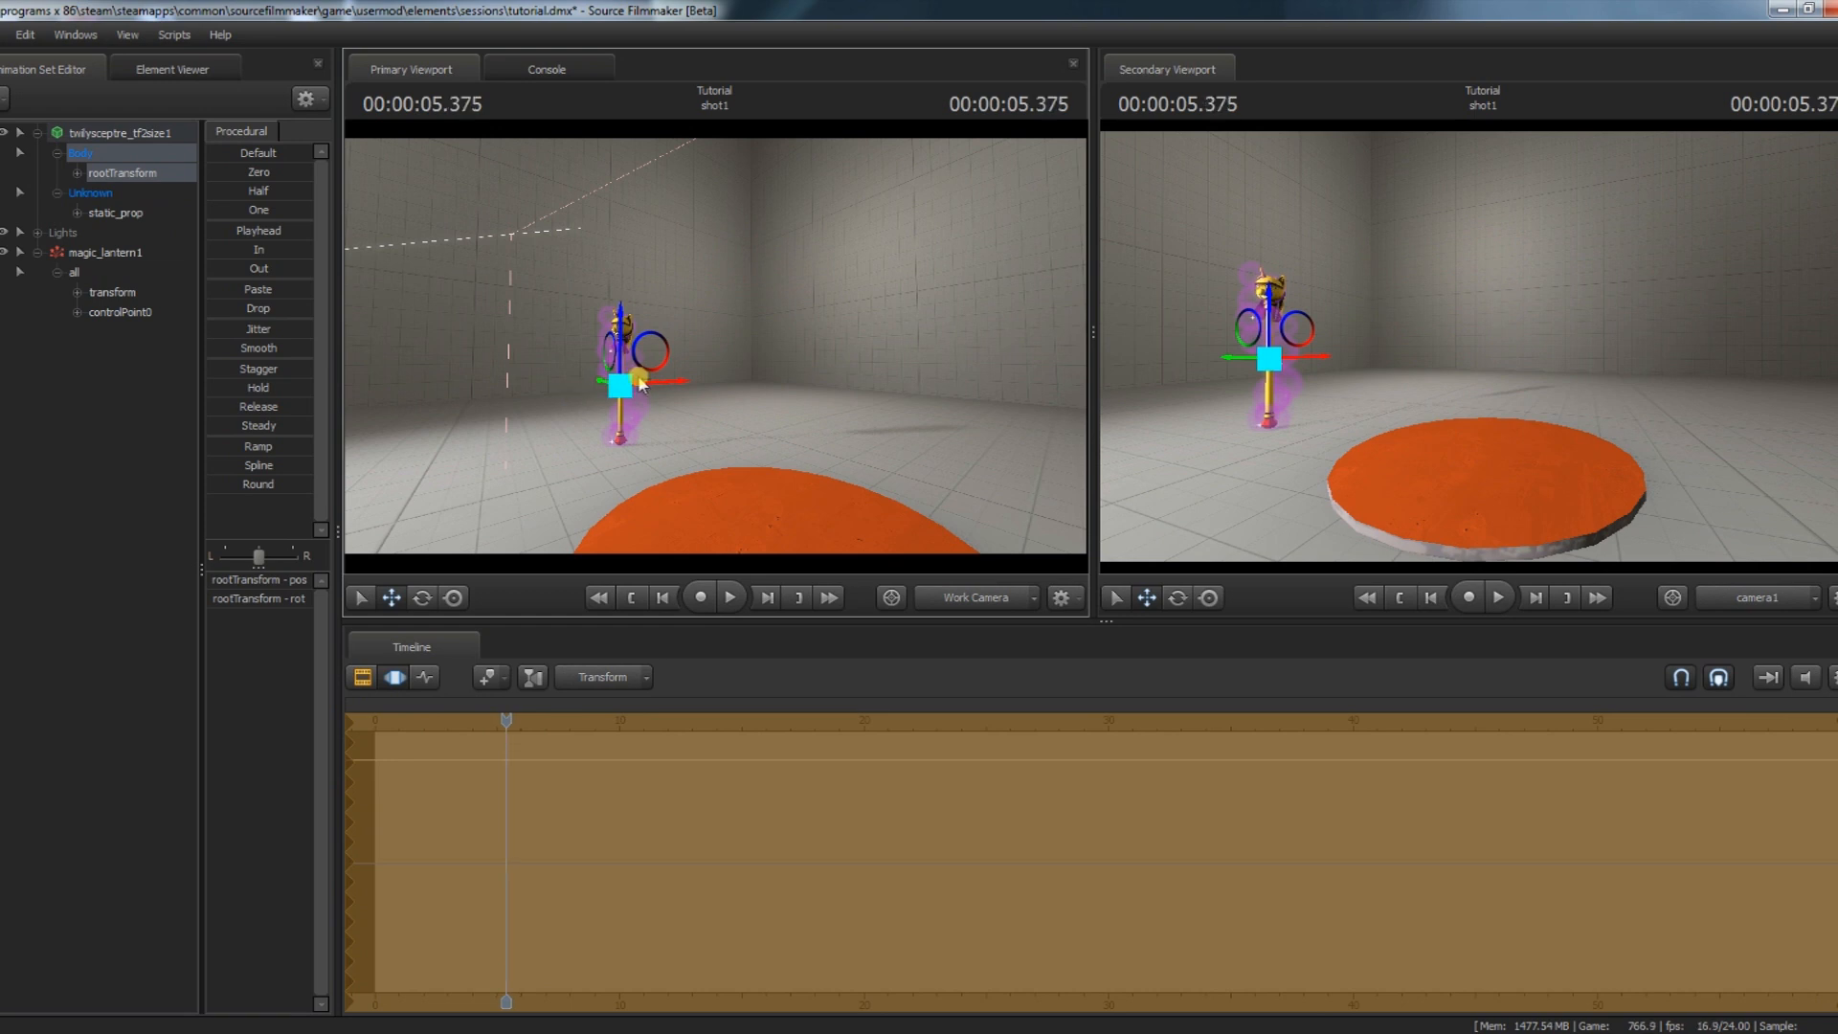
# - In the Graph Editor, keyframe rootTransform at about 5.4 s and at 6.208 s, moving the sceptre back to the orange platform at the second key
pyautogui.click(424, 677)
pyautogui.moveTo(604, 435); pyautogui.dragTo(718, 344)
pyautogui.click(727, 676)
pyautogui.moveTo(718, 767); pyautogui.dragTo(969, 789)
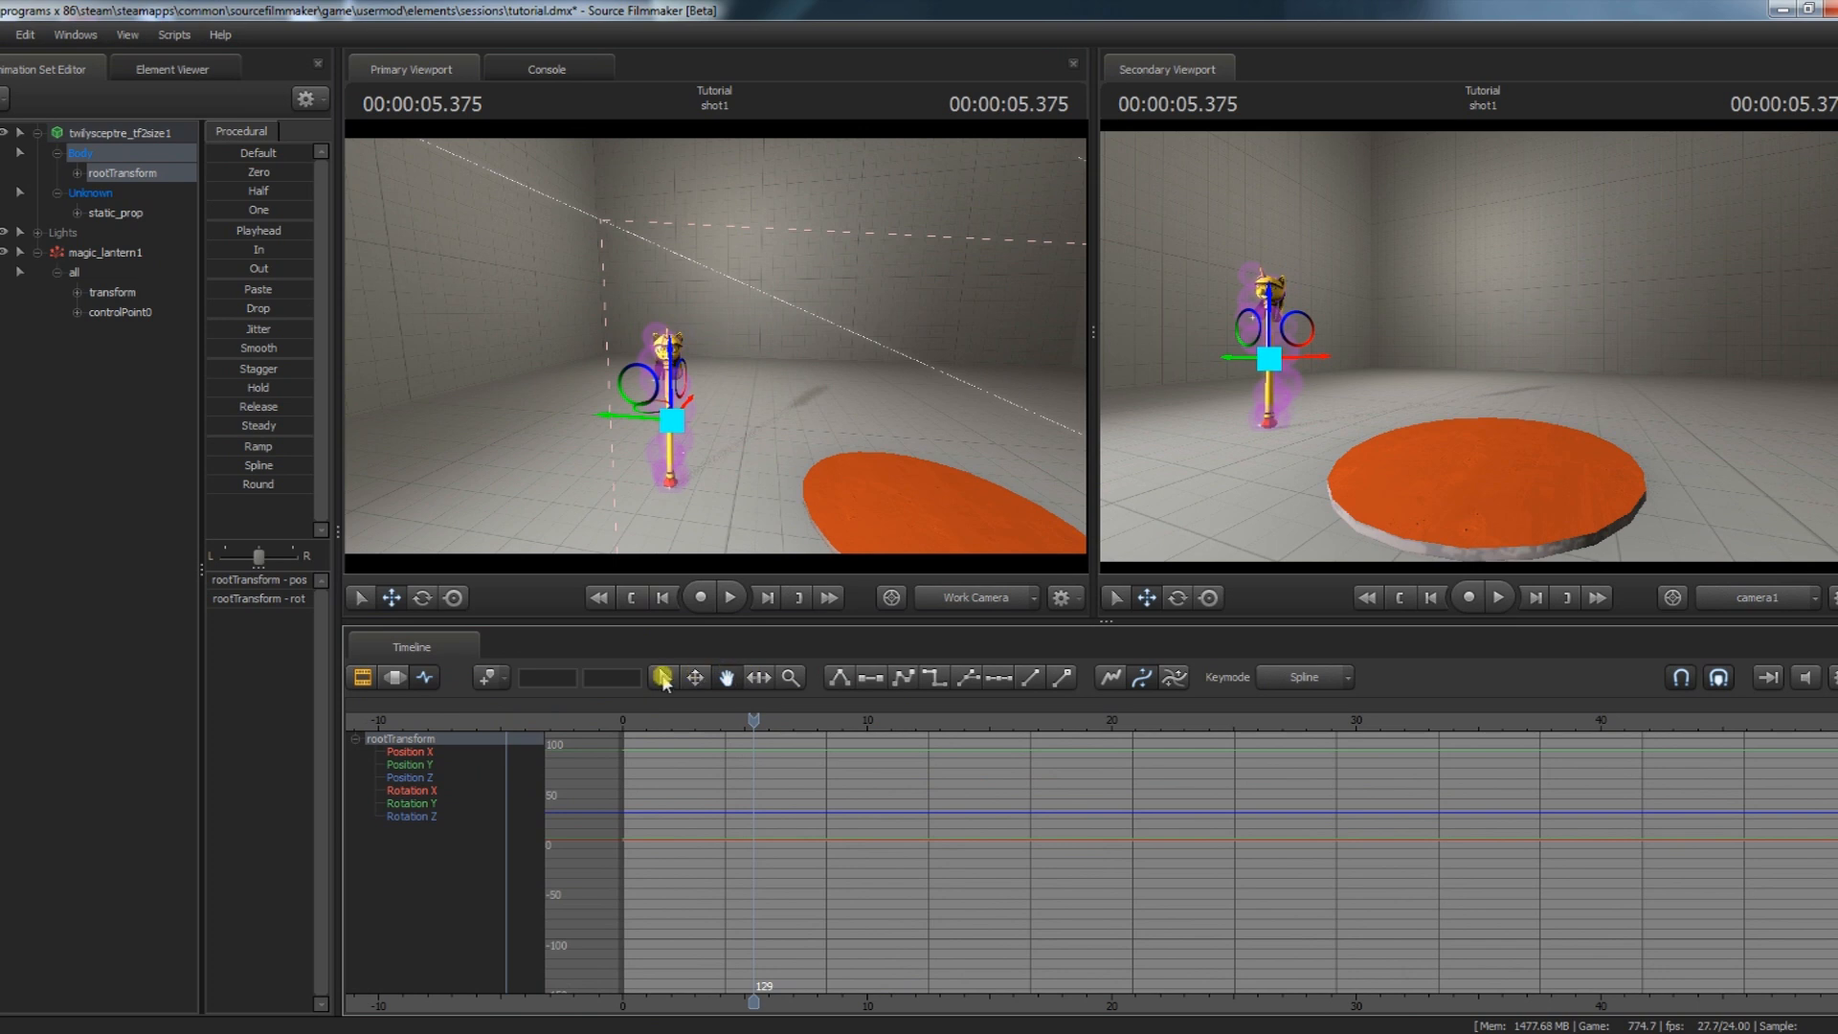
pyautogui.press('space')
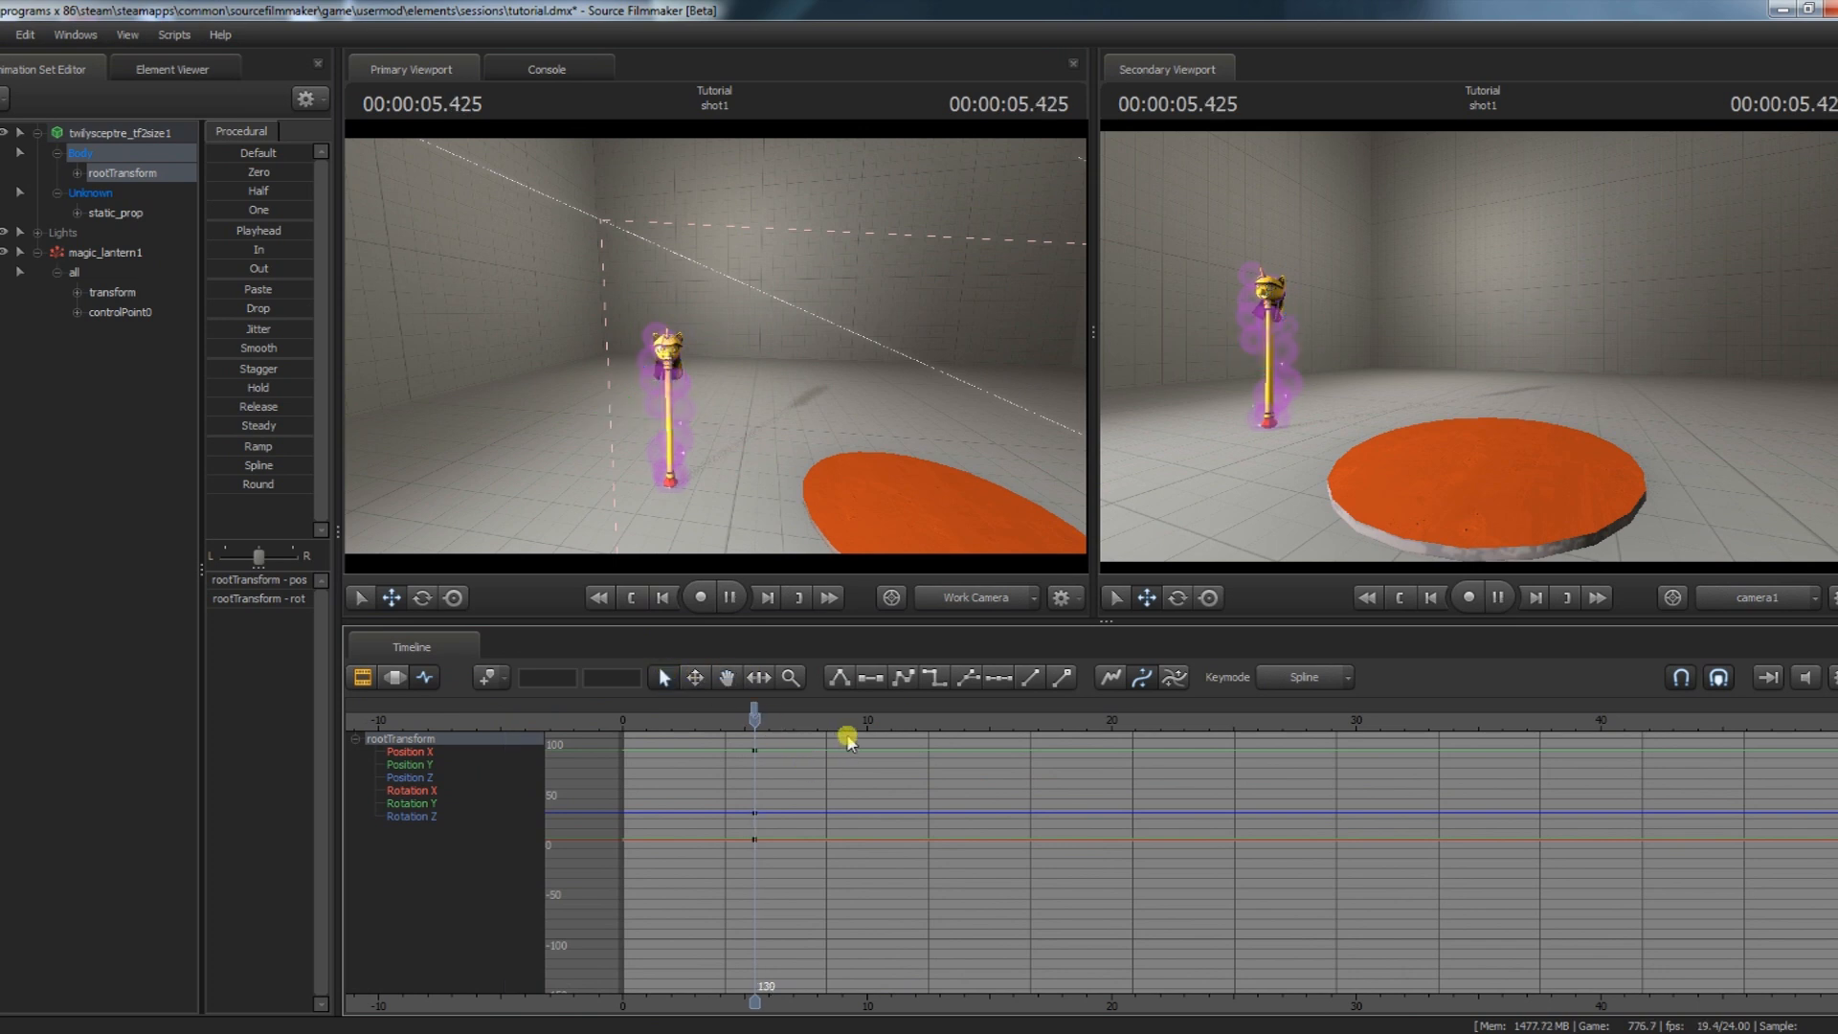
pyautogui.press('space')
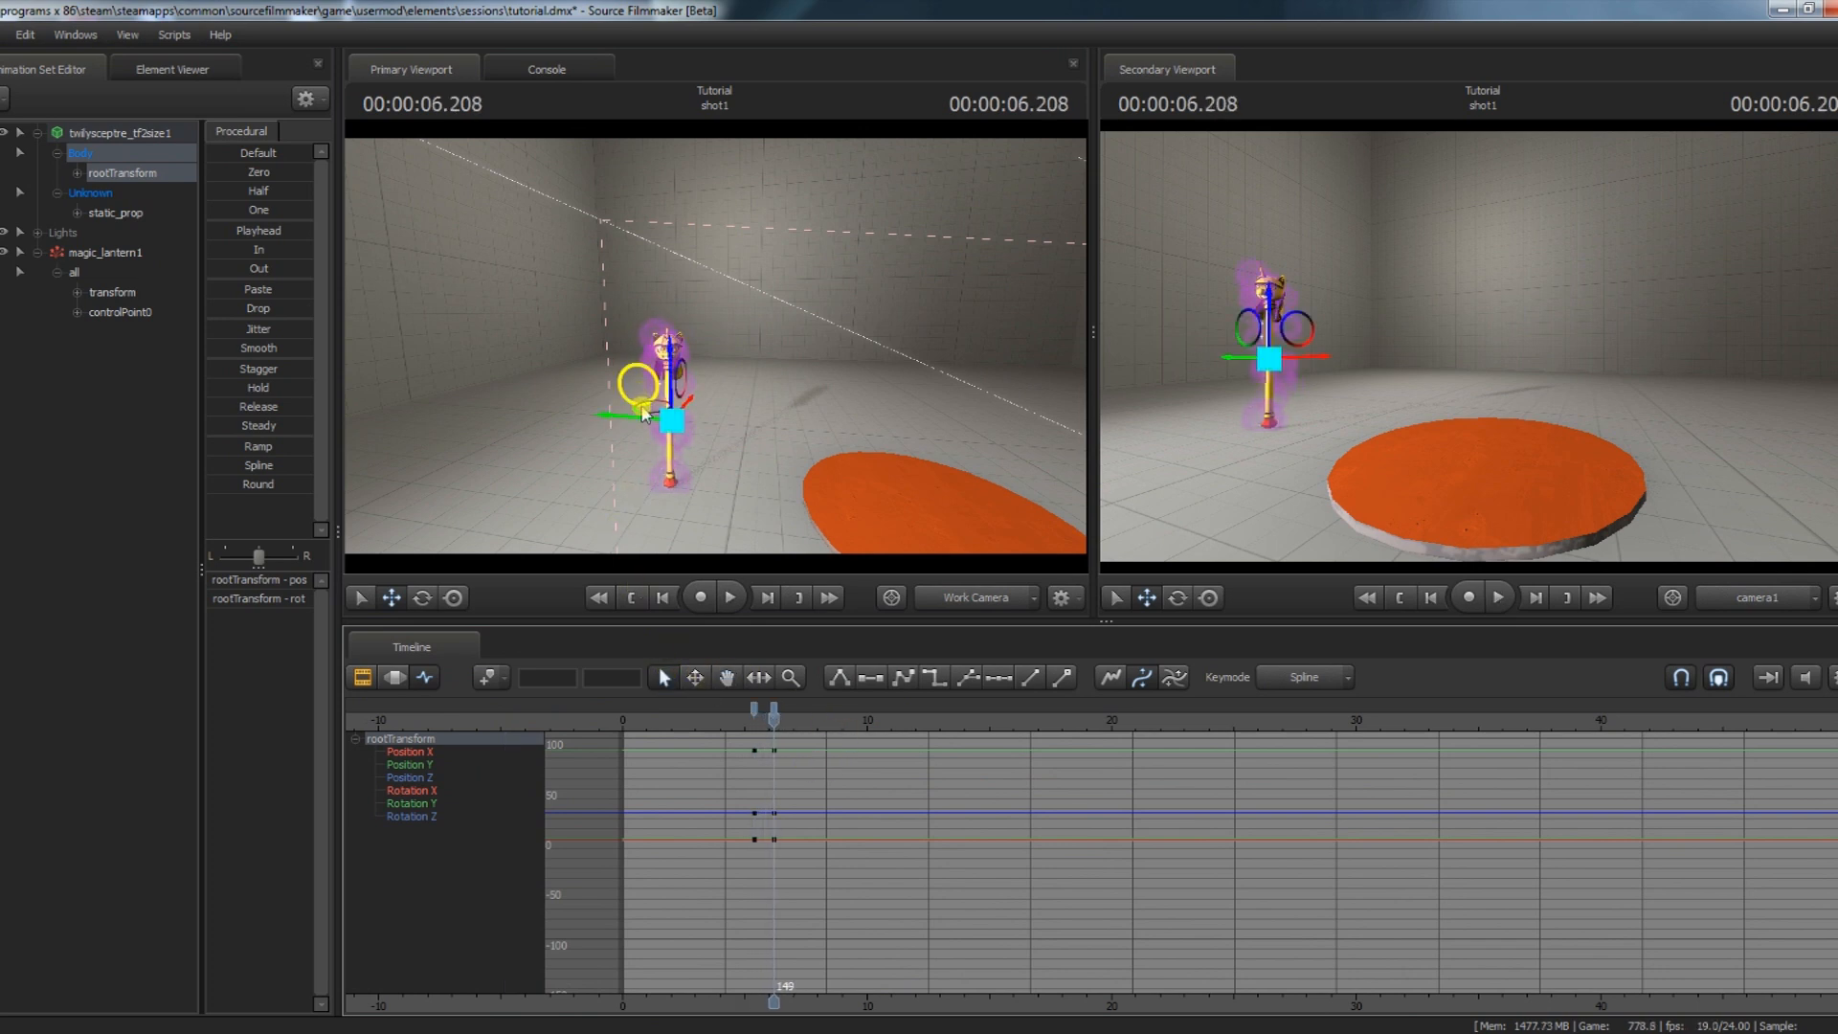
pyautogui.moveTo(649, 413); pyautogui.dragTo(907, 475)
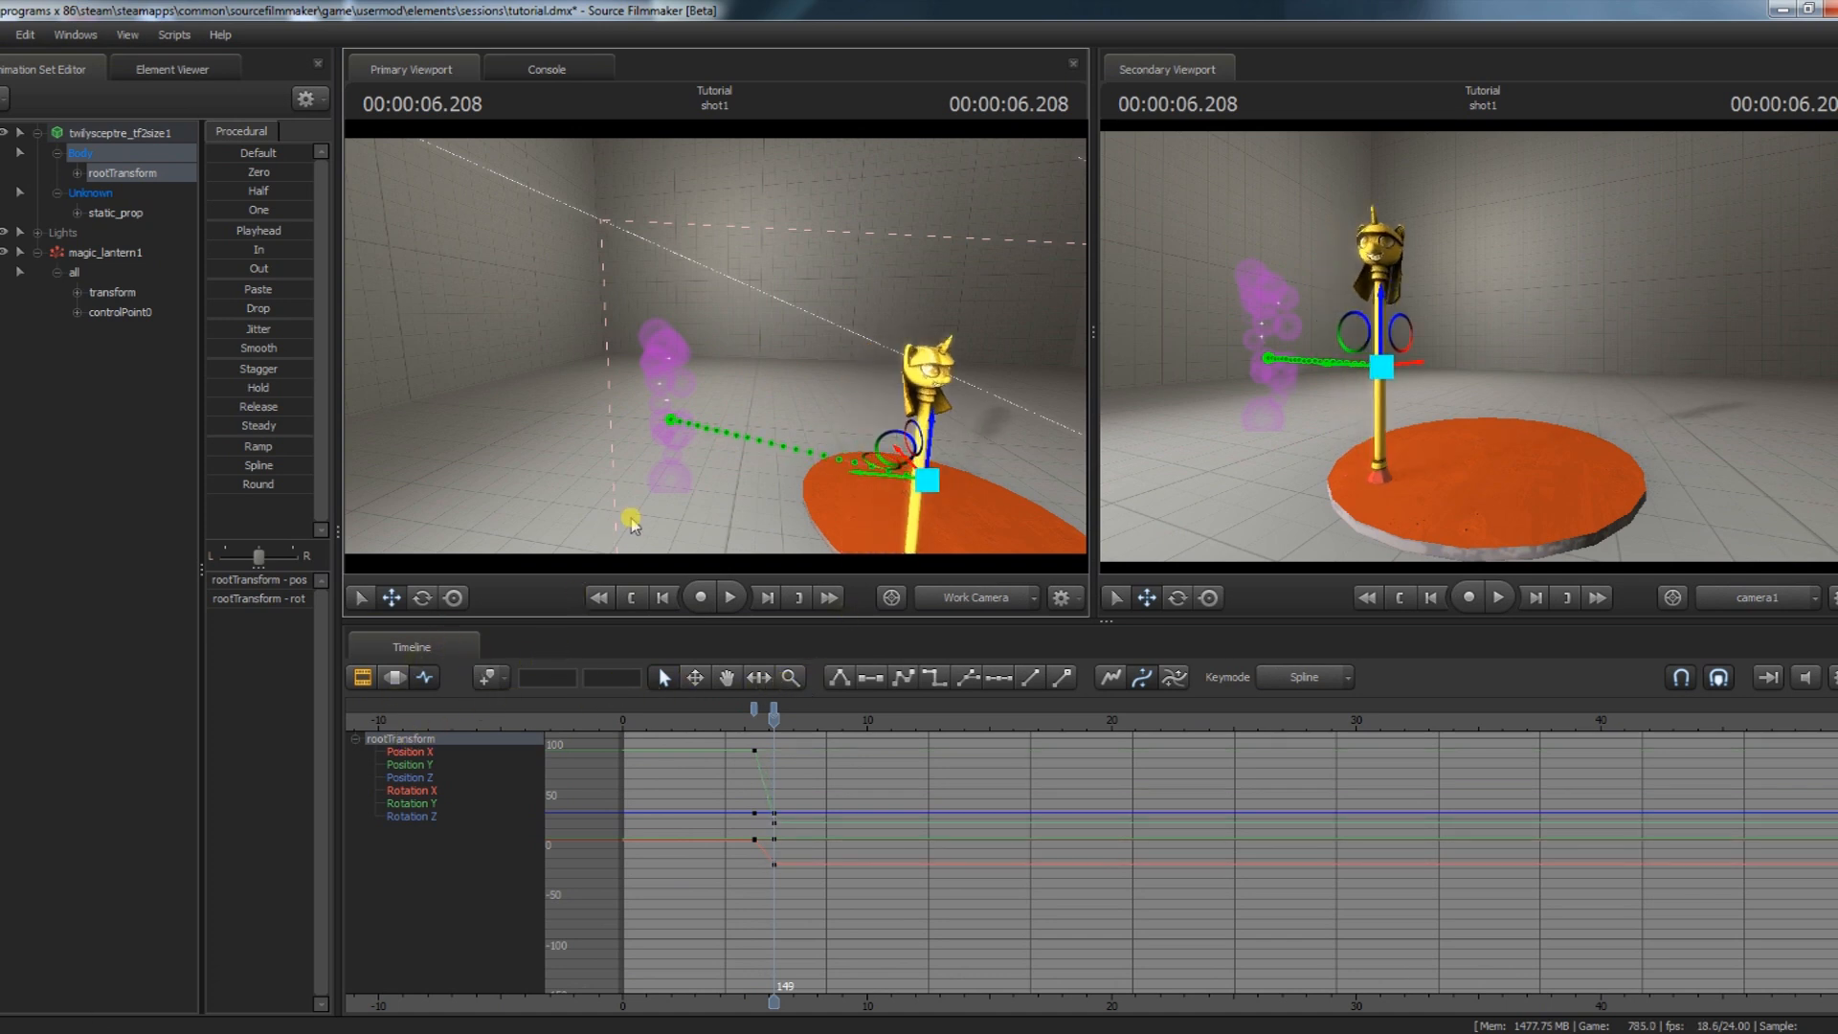
# - Step backward through the sceptre's motion and play it back, examining how the magic_lantern particles follow the moving model
pyautogui.press('Left')
pyautogui.press('Left')
pyautogui.press('Left')
pyautogui.press('Left')
pyautogui.press('Left')
pyautogui.press('Left')
pyautogui.press('Left')
pyautogui.press('Left')
pyautogui.press('Left')
pyautogui.press('Left')
pyautogui.press('Left')
pyautogui.press('Left')
pyautogui.press('Left')
pyautogui.press('Left')
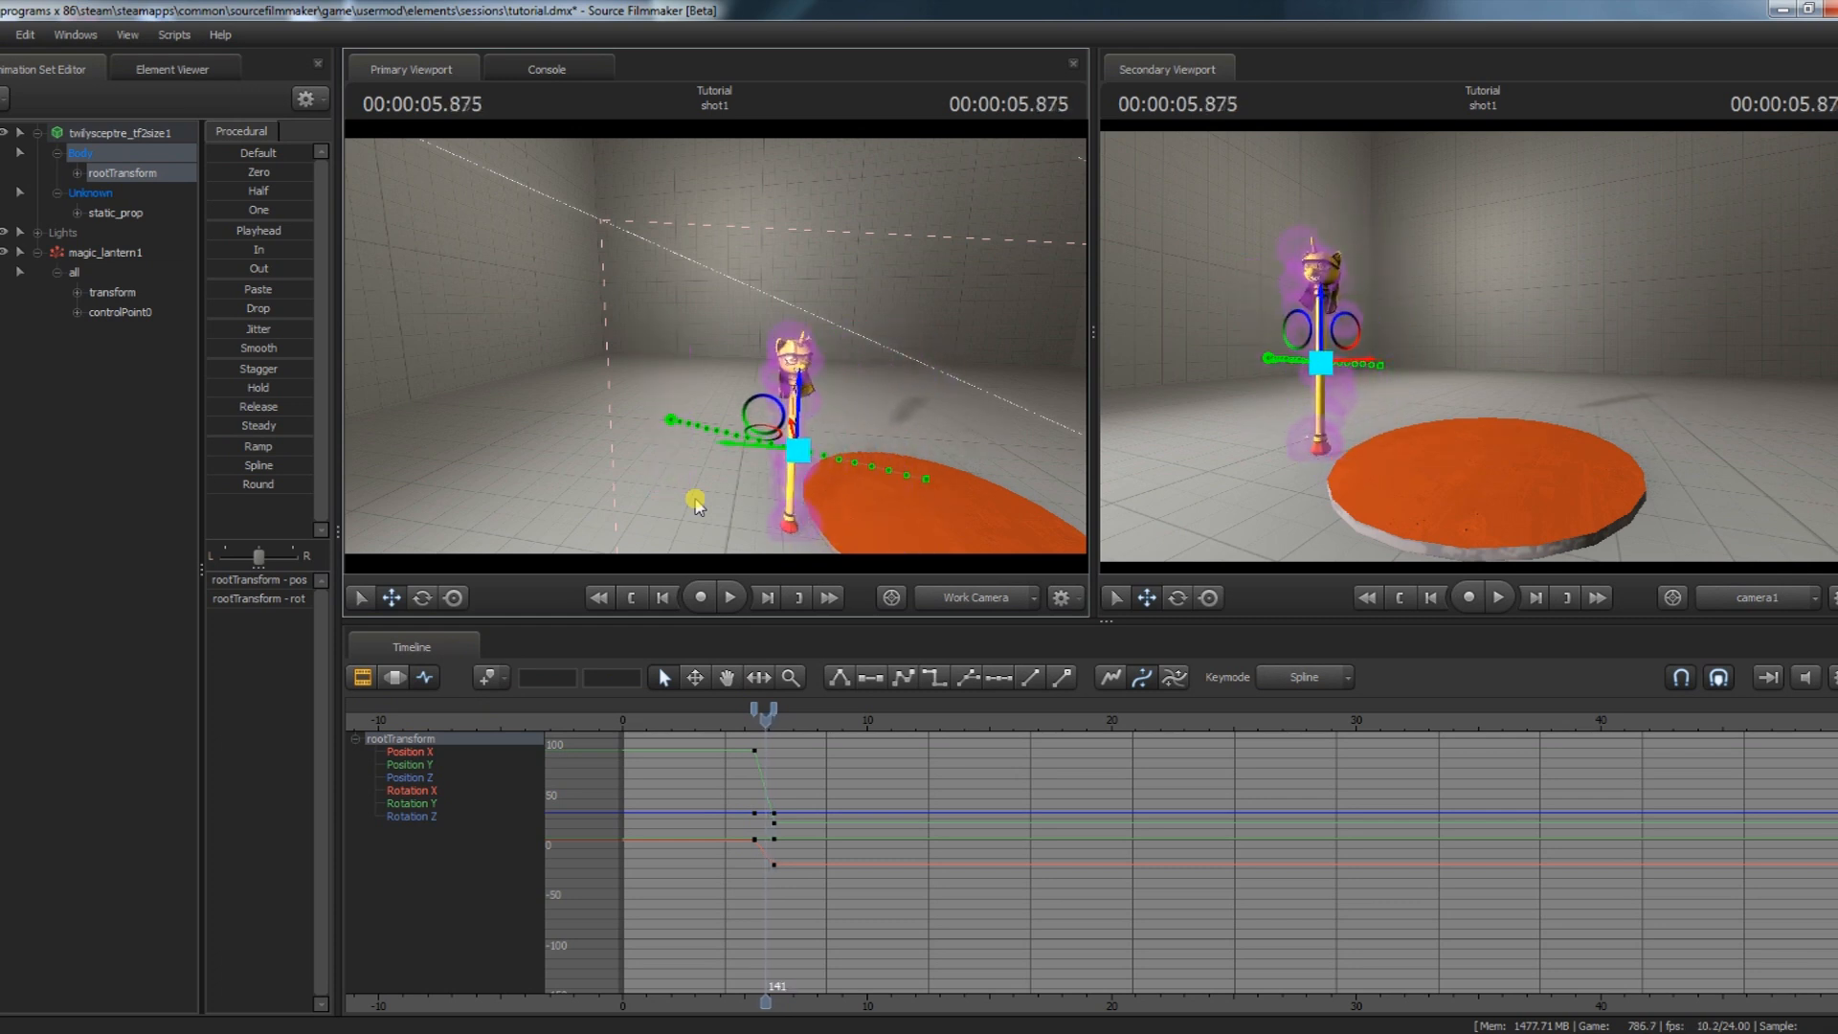
pyautogui.press('Left')
pyautogui.press('Left')
pyautogui.press('Left')
pyautogui.press('Left')
pyautogui.press('Left')
pyautogui.press('Left')
pyautogui.press('Left')
pyautogui.press('Left')
pyautogui.press('space')
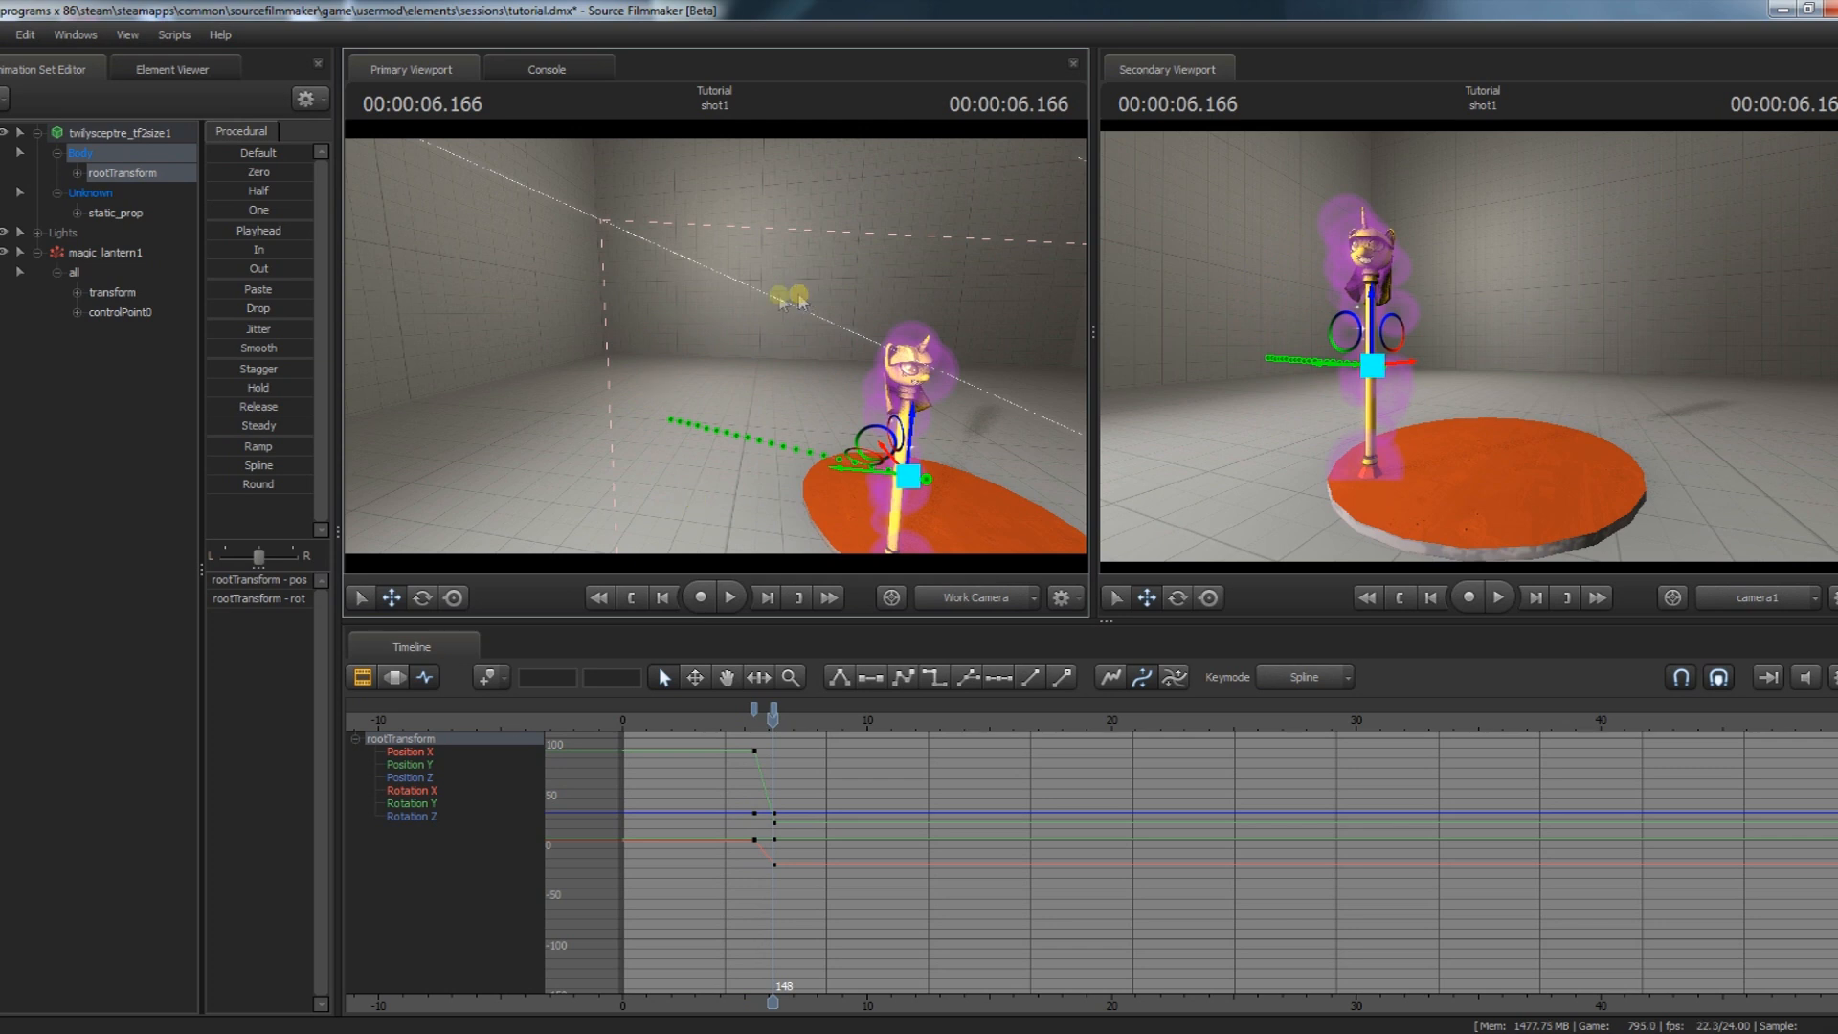
pyautogui.moveTo(718, 341); pyautogui.dragTo(711, 369)
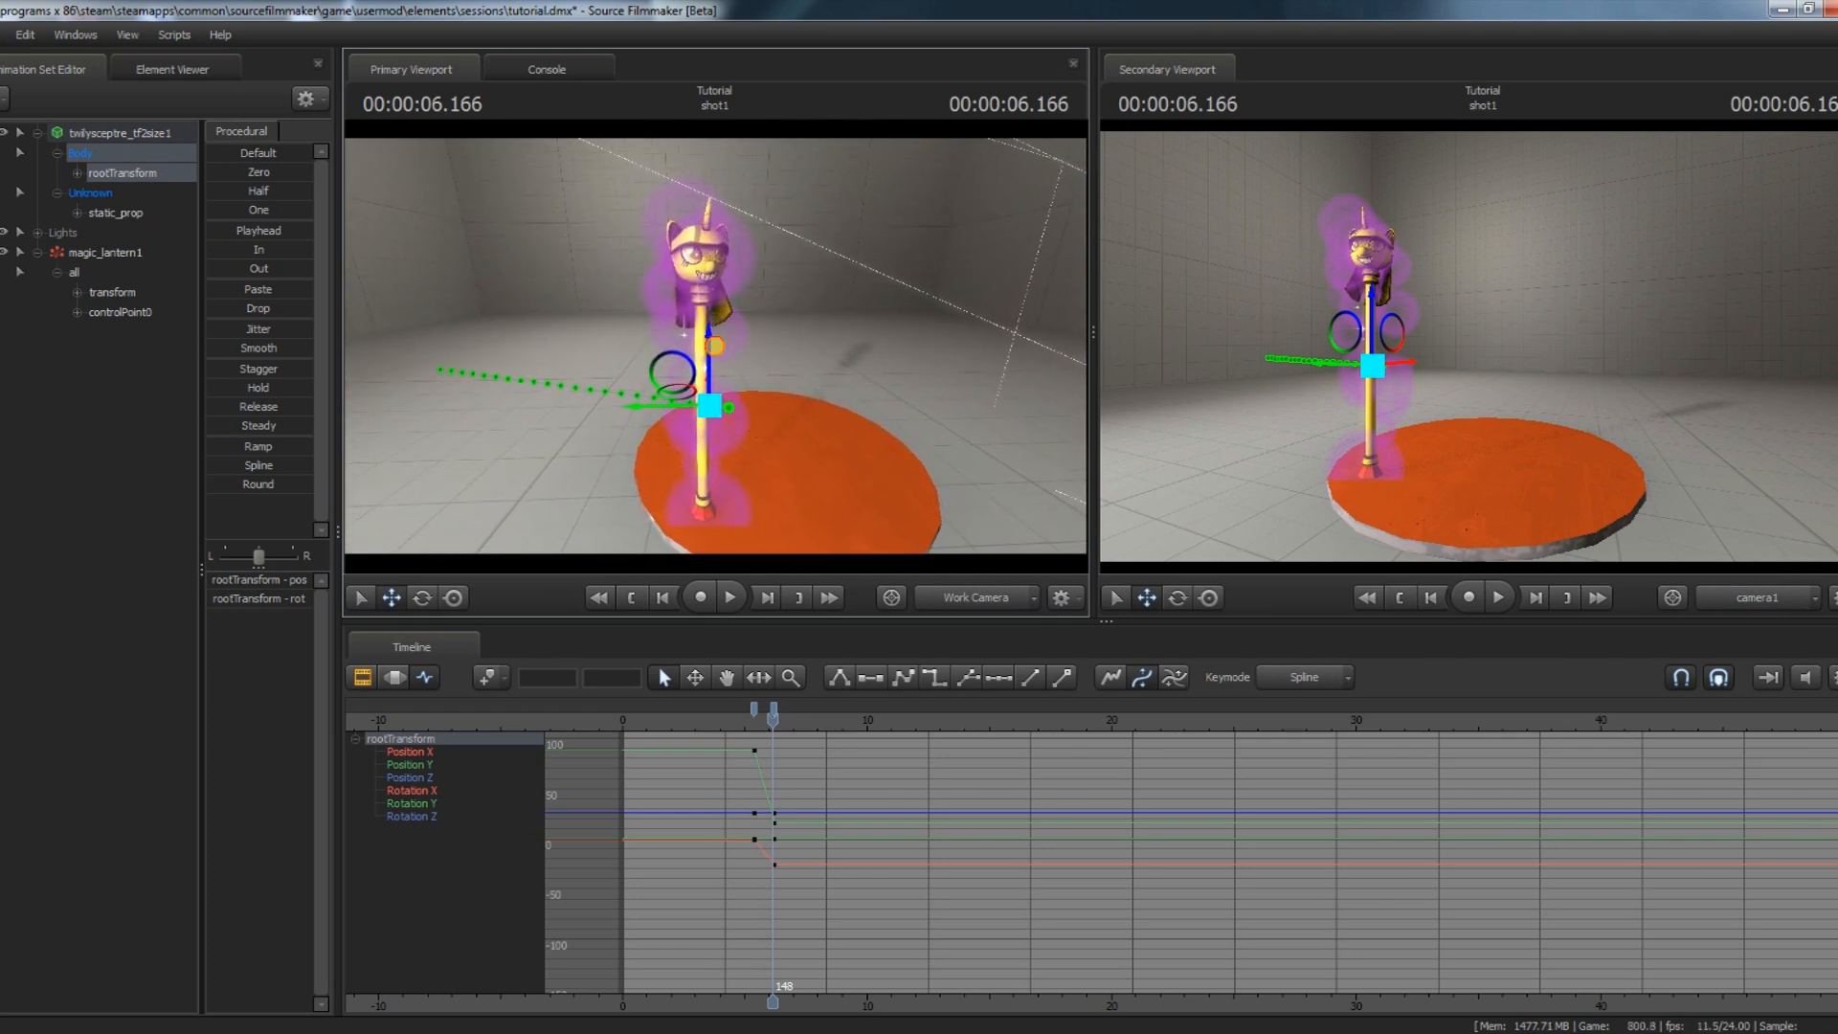